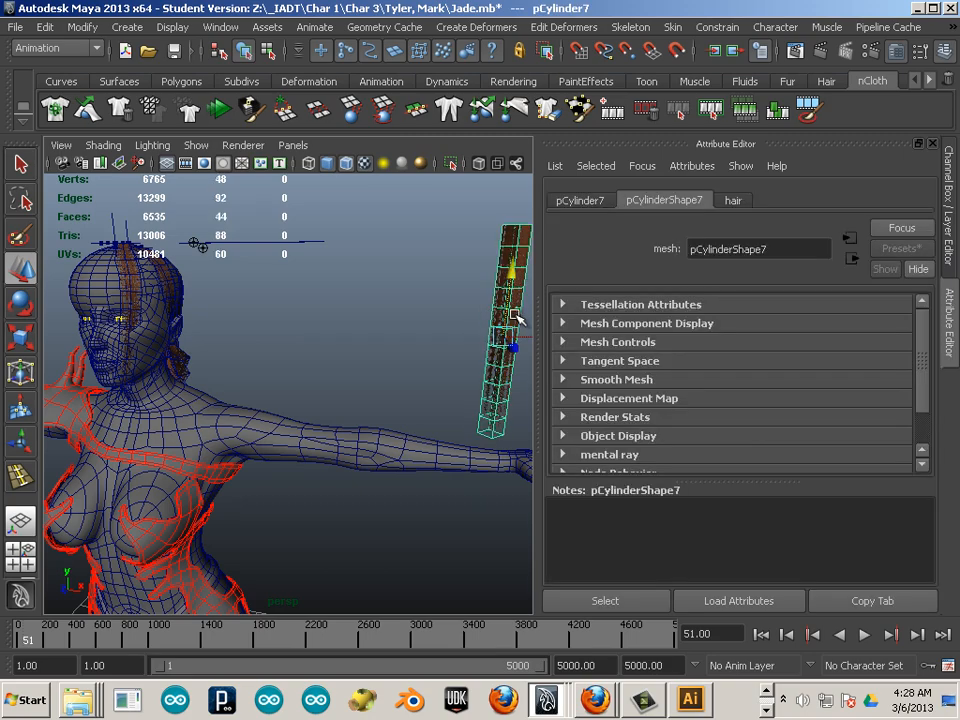
Step: Duplicate the selected hair strand and move the copy beside the character's head
{"action": "key", "text": "ctrl+d"}
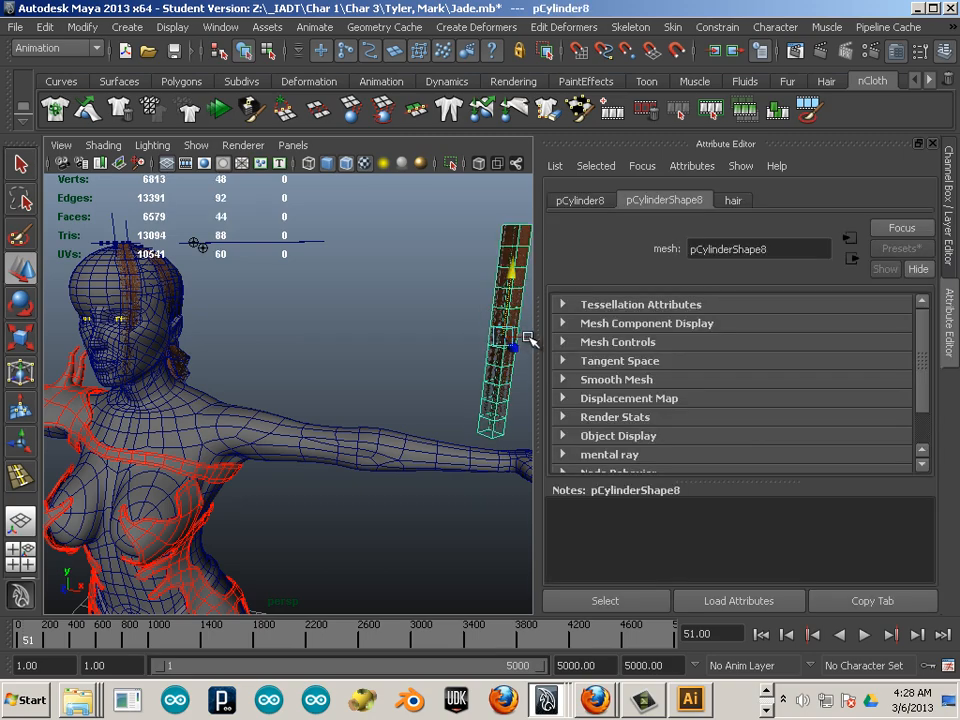
{"action": "left_click_drag", "start_coordinate": [528, 340], "coordinate": [203, 300]}
{"action": "scroll", "coordinate": [247, 333], "scroll_direction": "up", "scroll_amount": 2}
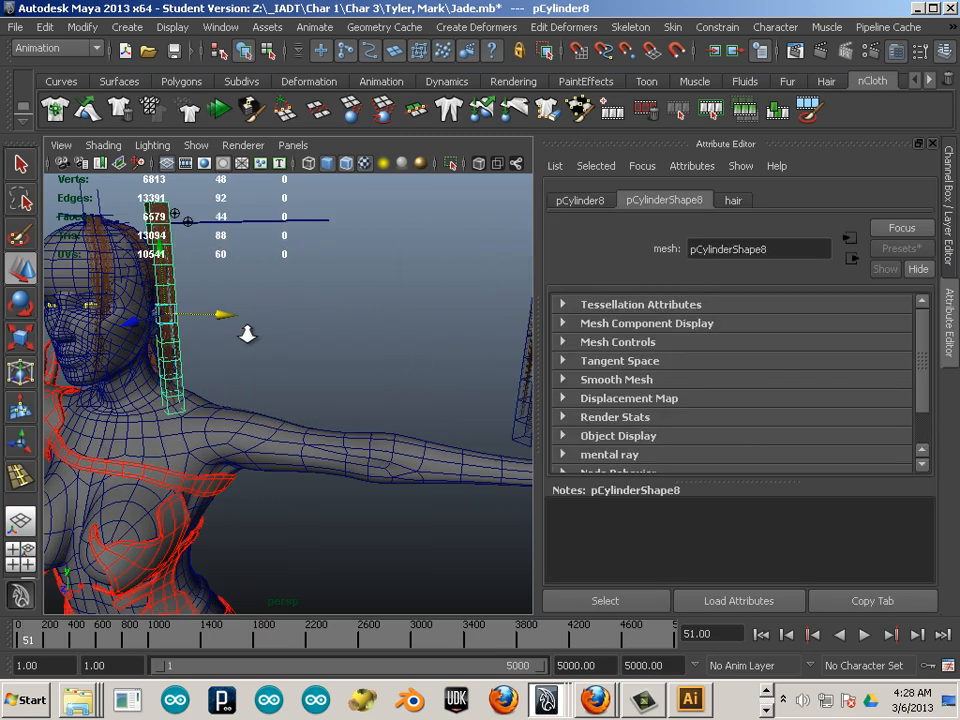
{"action": "left_click_drag", "start_coordinate": [247, 333], "coordinate": [375, 383], "text": "alt"}
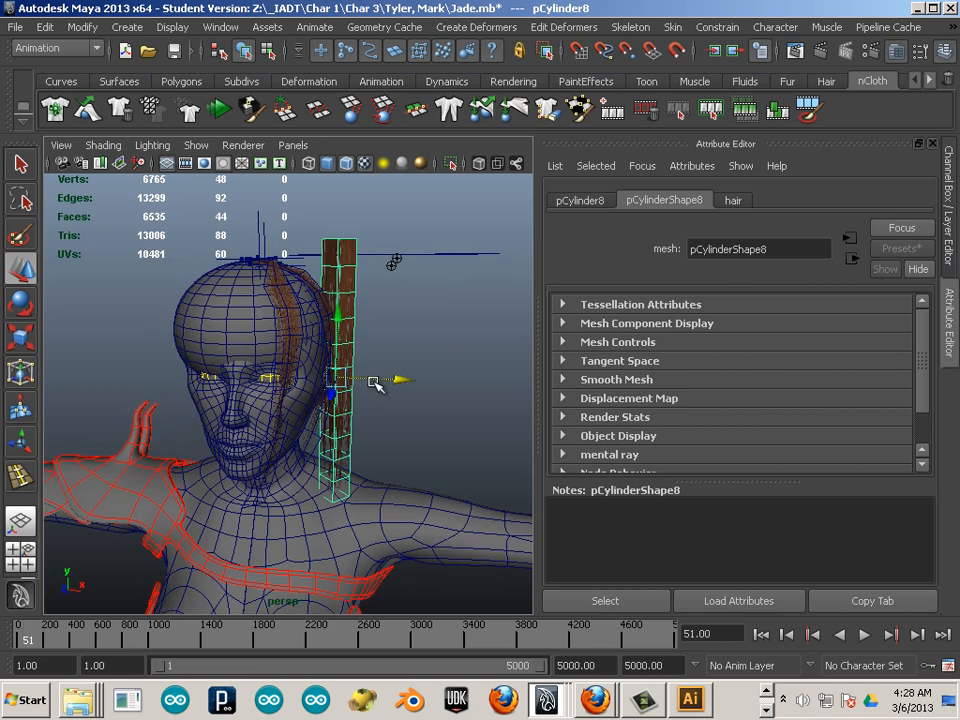
Step: In the front view, rotate the duplicated strand to nearly horizontal and move its root onto the top of the head
{"action": "key", "text": "space"}
{"action": "key", "text": "space"}
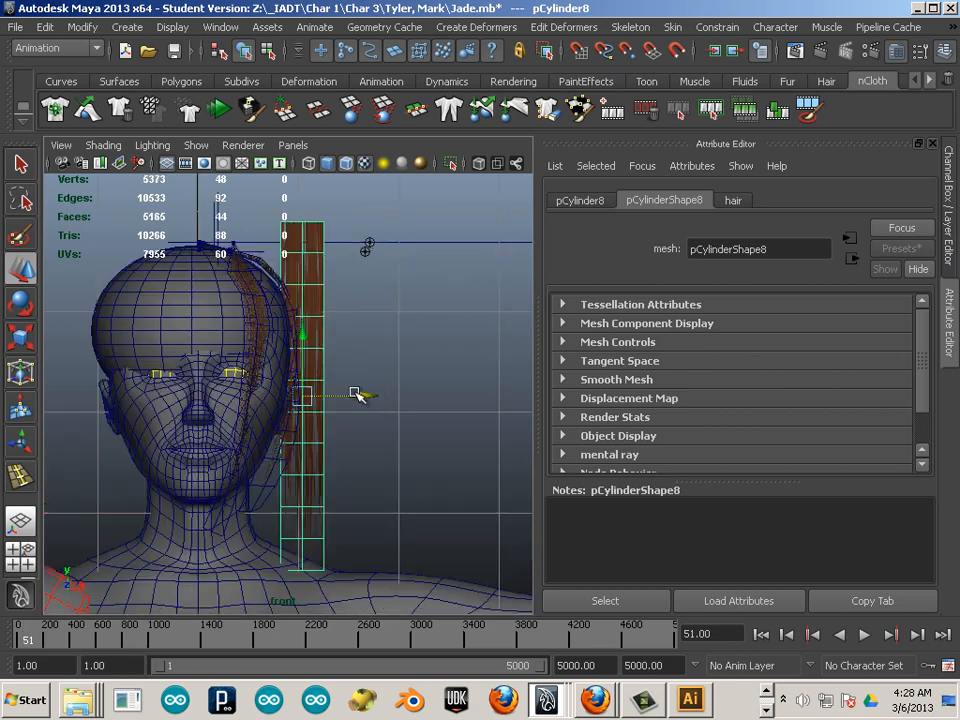
{"action": "key", "text": "e"}
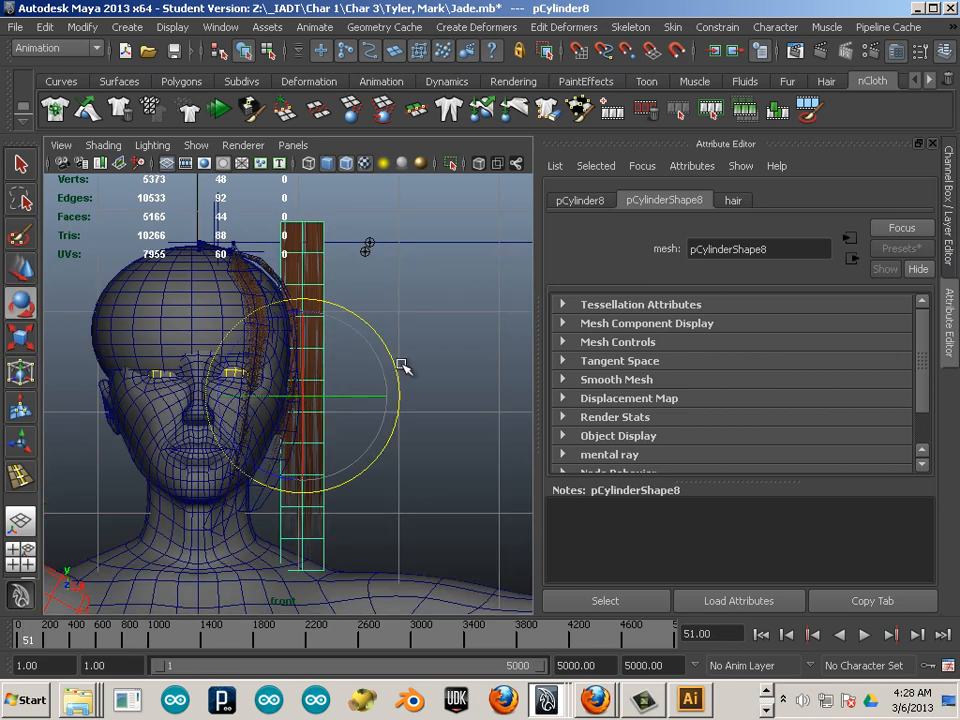
{"action": "left_click_drag", "start_coordinate": [401, 365], "coordinate": [285, 304]}
{"action": "key", "text": "w"}
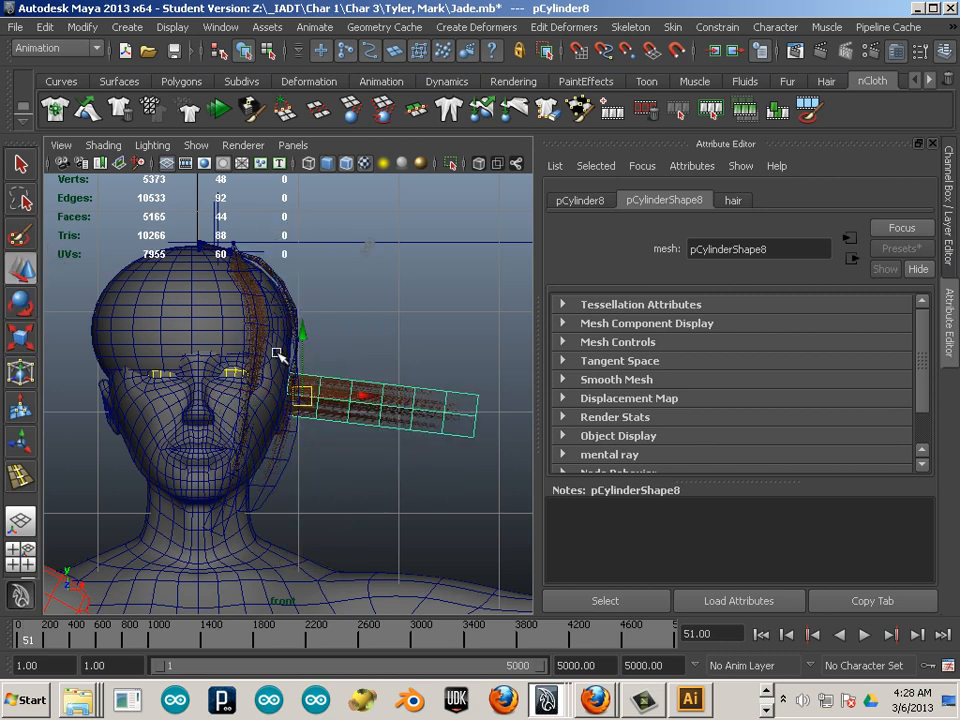
{"action": "left_click_drag", "start_coordinate": [303, 396], "coordinate": [369, 281]}
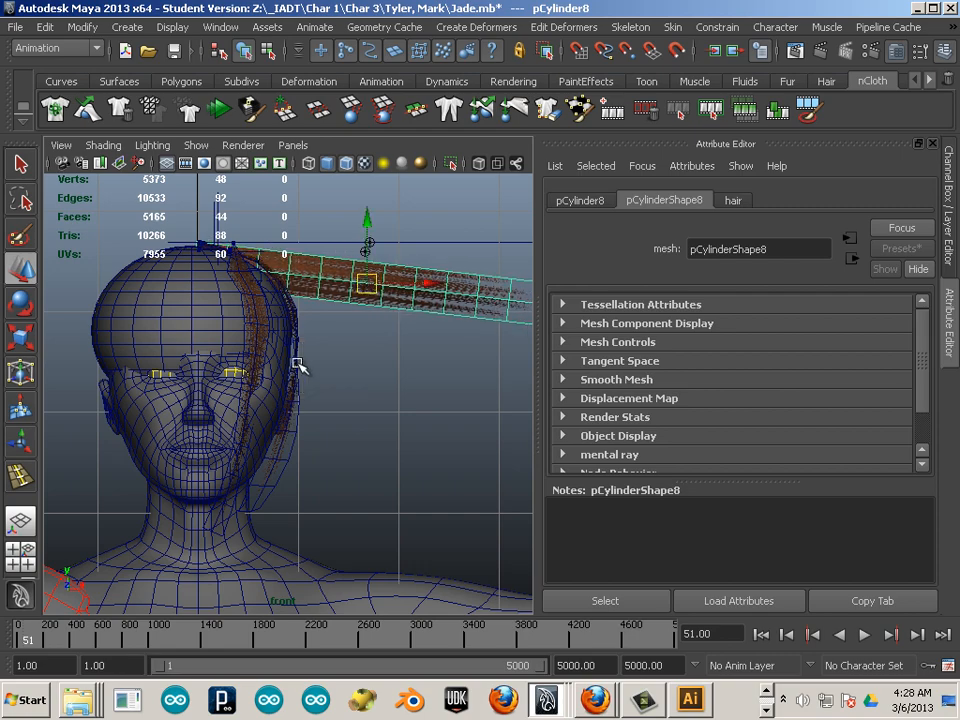
Step: Convert the duplicated hair strand into an nCloth object
{"action": "middle_click_drag", "start_coordinate": [300, 364], "coordinate": [281, 423], "text": "alt"}
{"action": "right_click_drag", "start_coordinate": [279, 421], "coordinate": [328, 425], "text": "alt"}
{"action": "middle_click_drag", "start_coordinate": [231, 348], "coordinate": [186, 394], "text": "alt"}
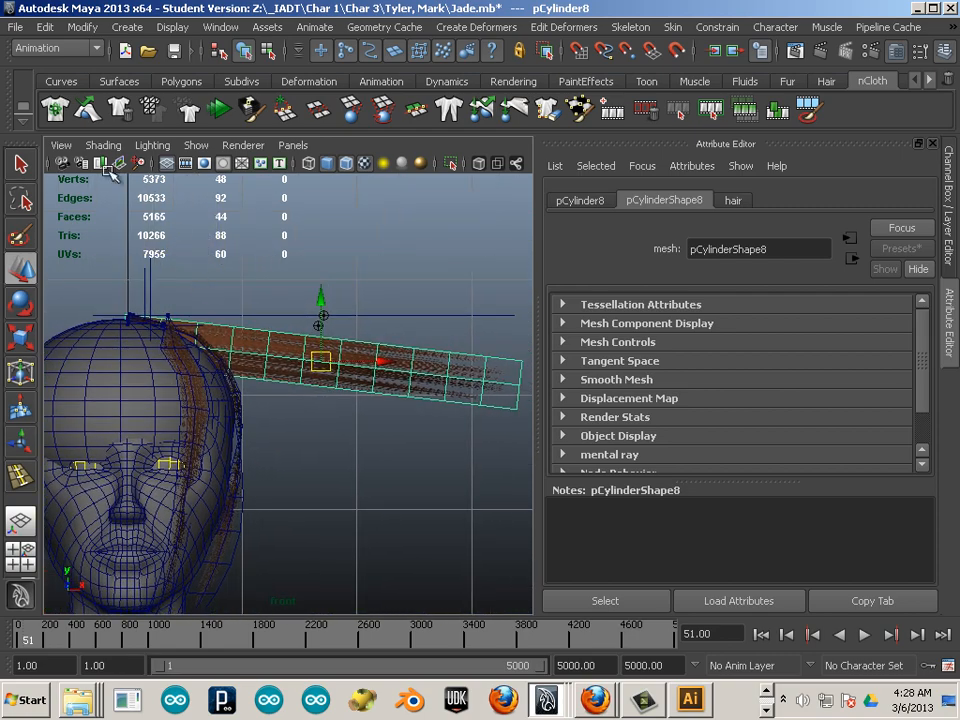
{"action": "left_click", "coordinate": [53, 112]}
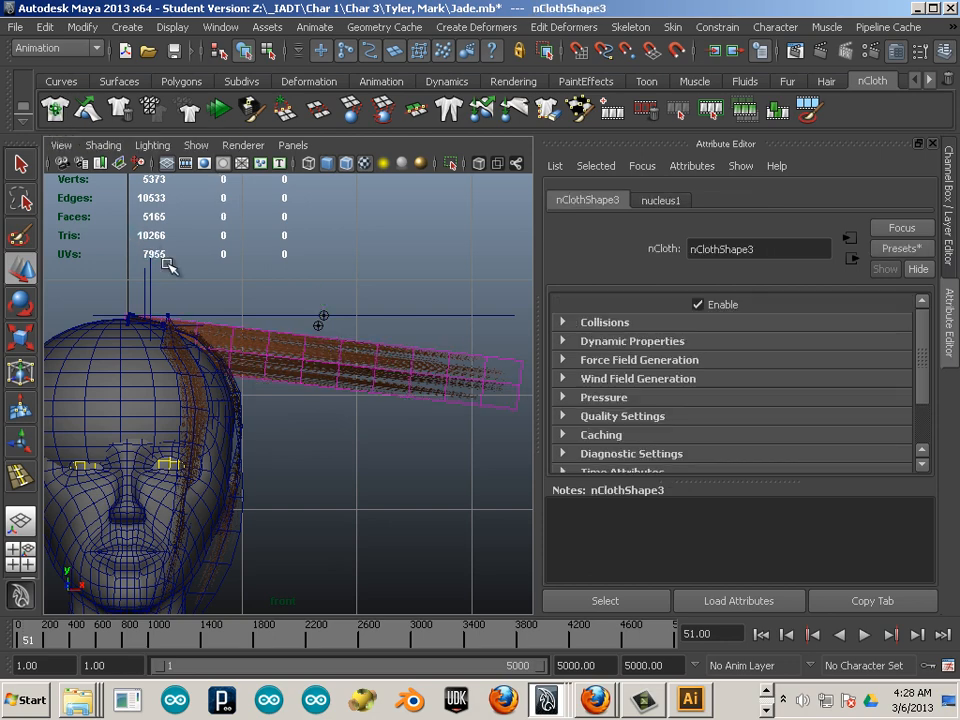
Step: Select the four root vertices of the new strand on top of the head and attach a dynamic constraint to them
{"action": "left_click", "coordinate": [226, 330]}
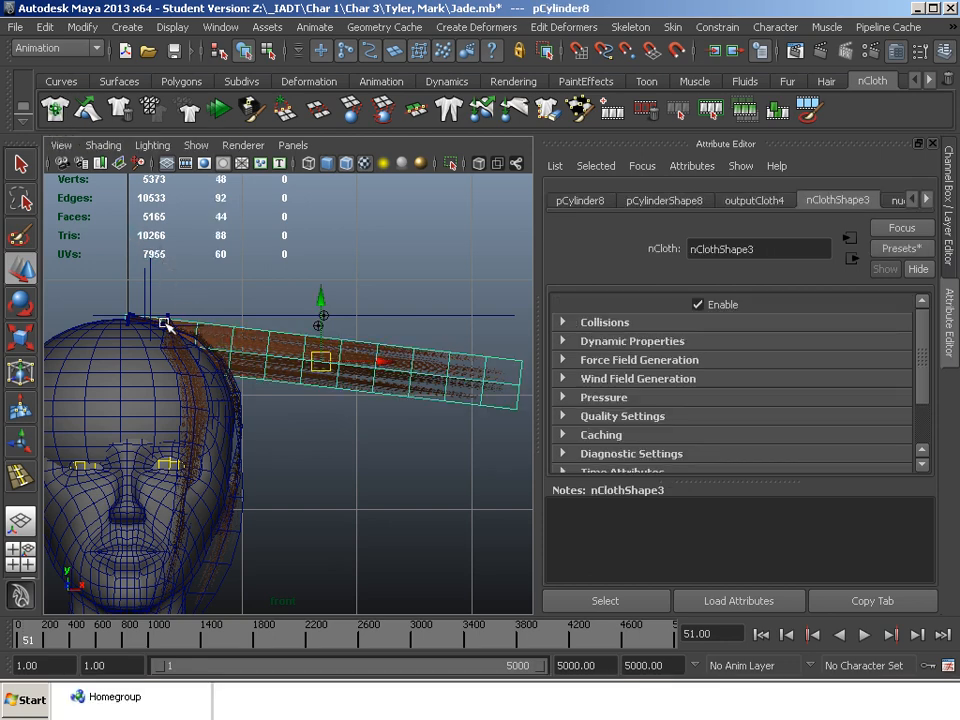
{"action": "left_click", "coordinate": [160, 318]}
{"action": "left_click_drag", "start_coordinate": [135, 414], "coordinate": [91, 277]}
{"action": "left_click", "coordinate": [91, 274]}
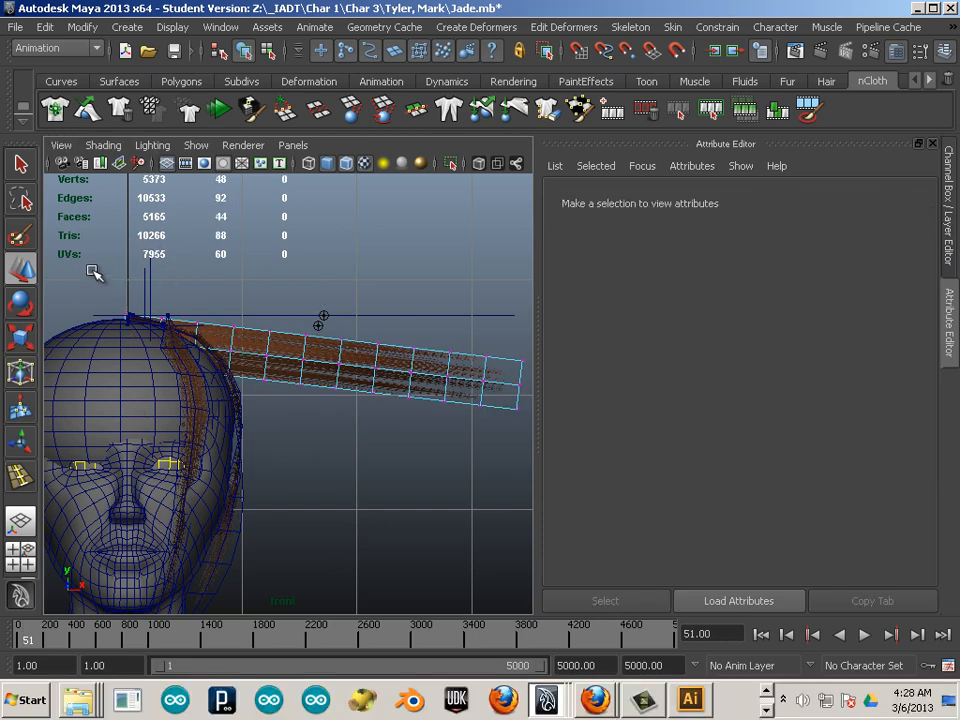
{"action": "left_click_drag", "start_coordinate": [145, 407], "coordinate": [110, 302]}
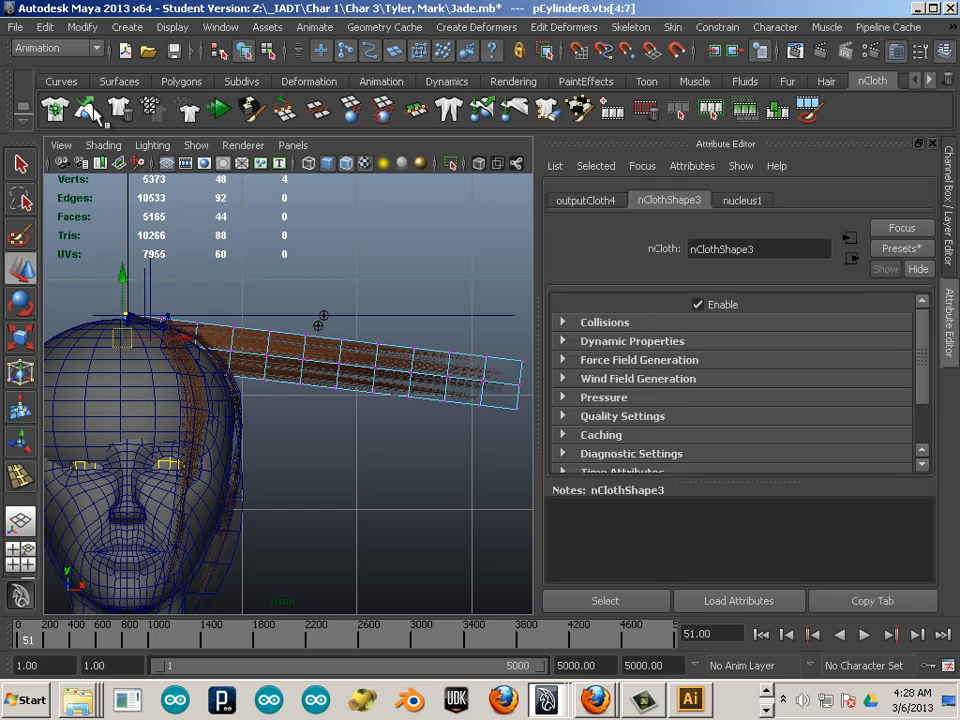
{"action": "left_click", "coordinate": [283, 108]}
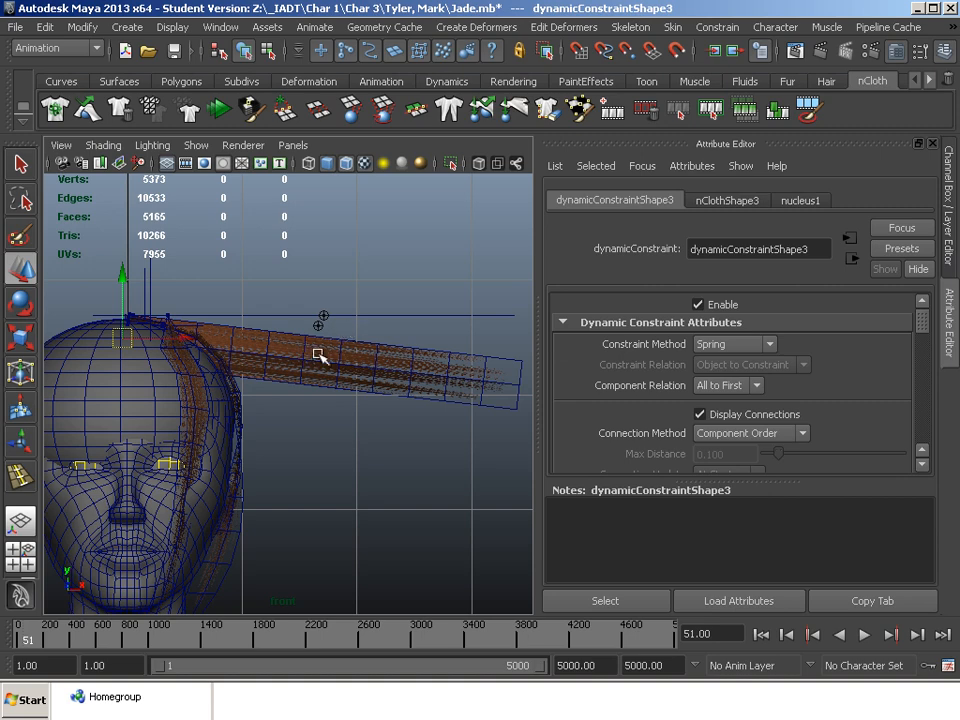
Step: Run the cloth simulation from frame 1 to frame 150 so the new strand drapes over the head
{"action": "left_click", "coordinate": [320, 356]}
{"action": "left_click_drag", "start_coordinate": [165, 629], "coordinate": [2, 620]}
{"action": "left_click", "coordinate": [866, 634]}
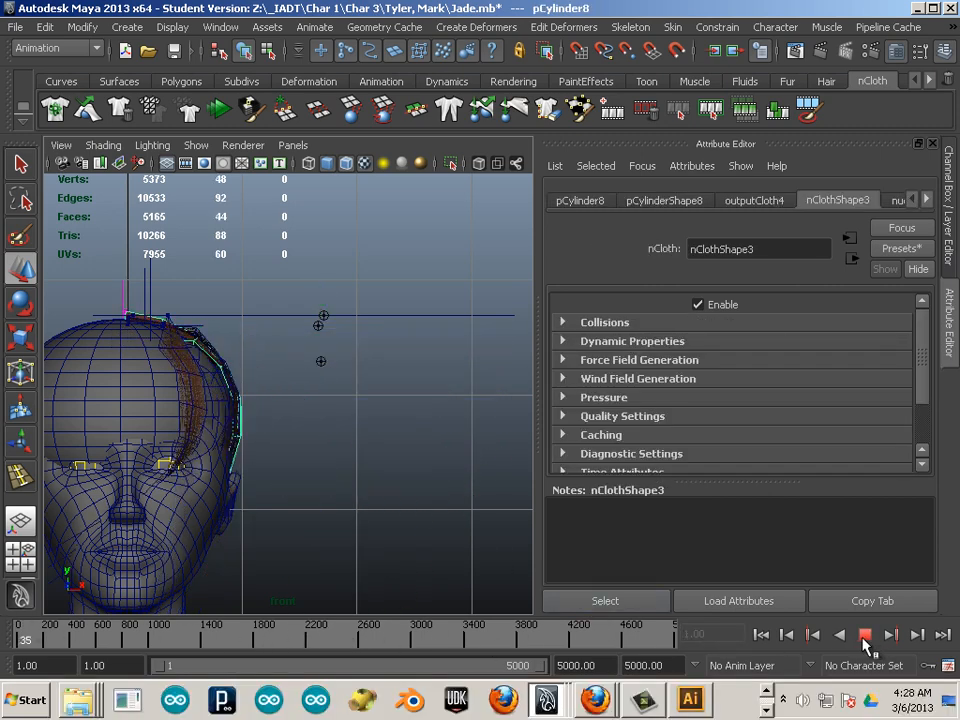
{"action": "left_click", "coordinate": [866, 634]}
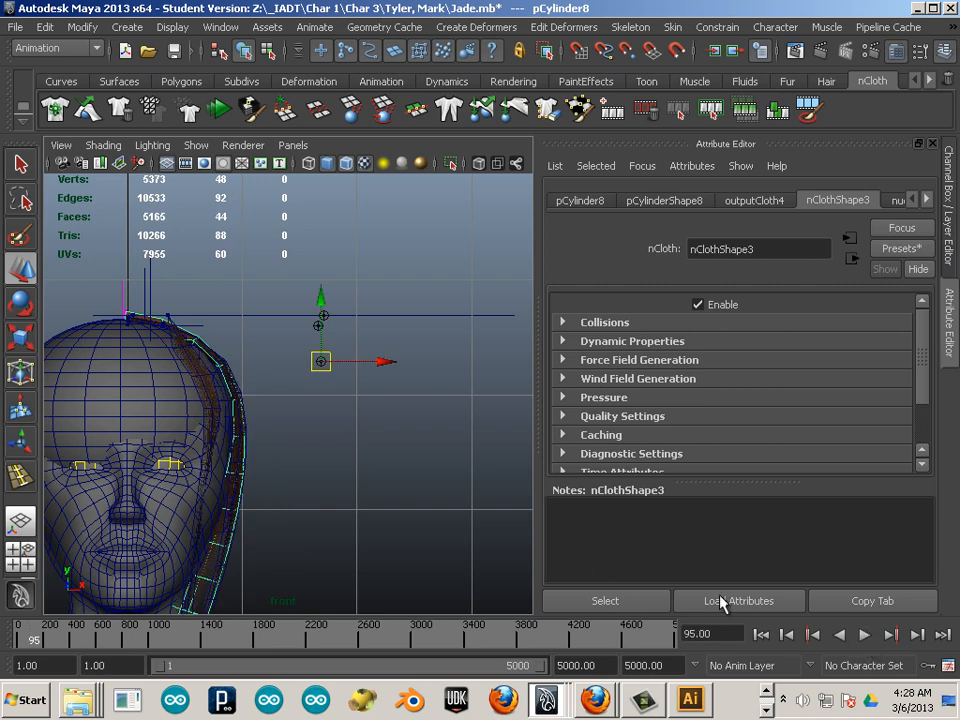
{"action": "left_click", "coordinate": [866, 634]}
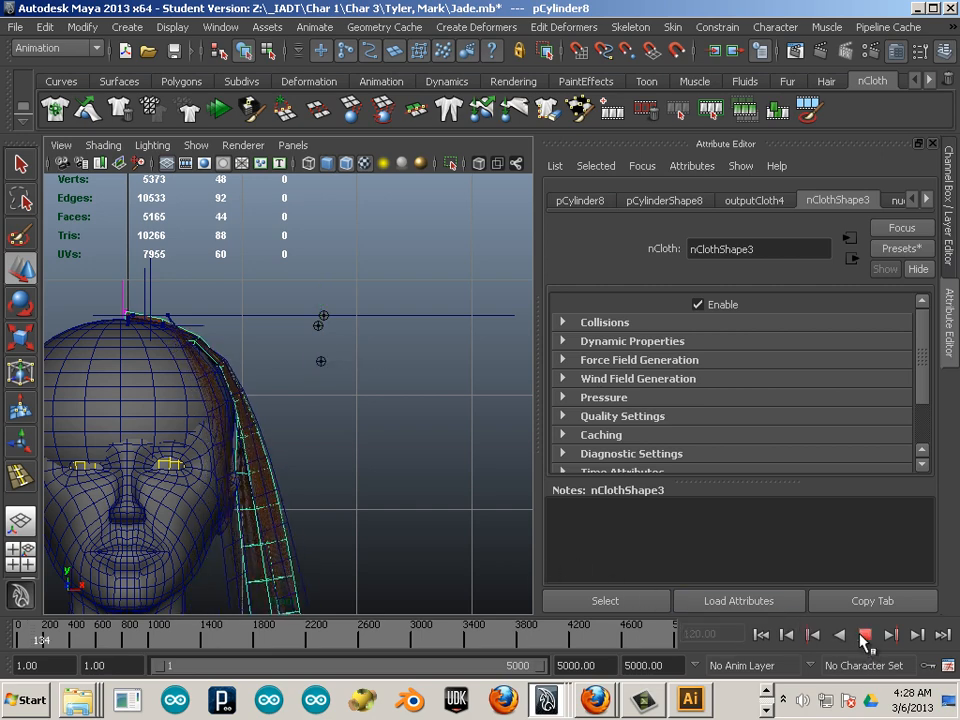
{"action": "left_click", "coordinate": [865, 635]}
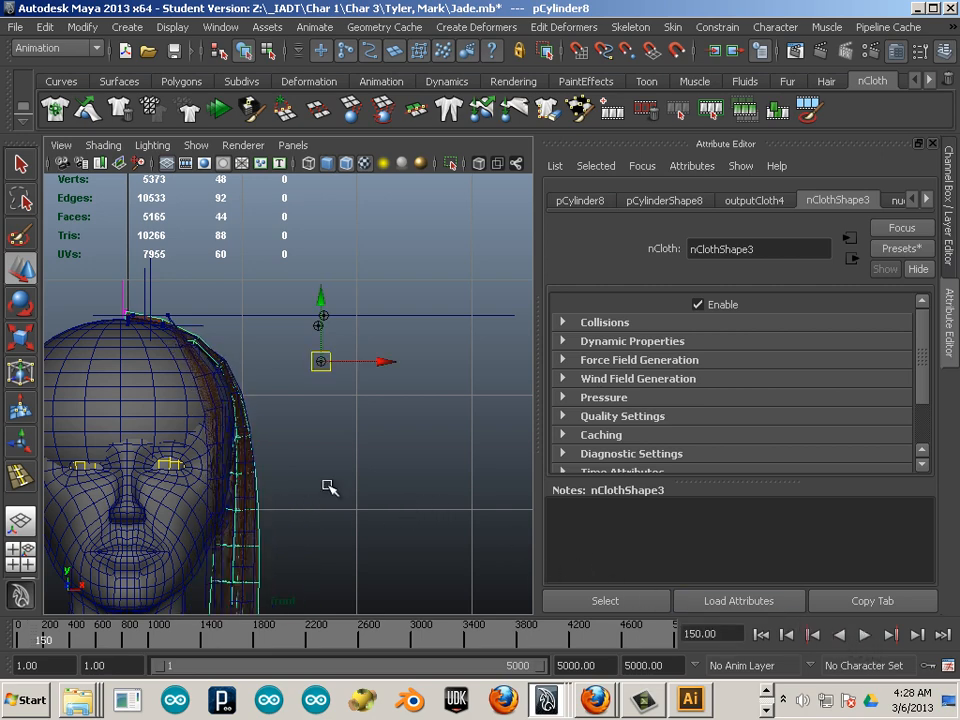
Step: Examine in the perspective view how the simulated hair strands lie against the side of the head
{"action": "key", "text": "space"}
{"action": "key", "text": "space"}
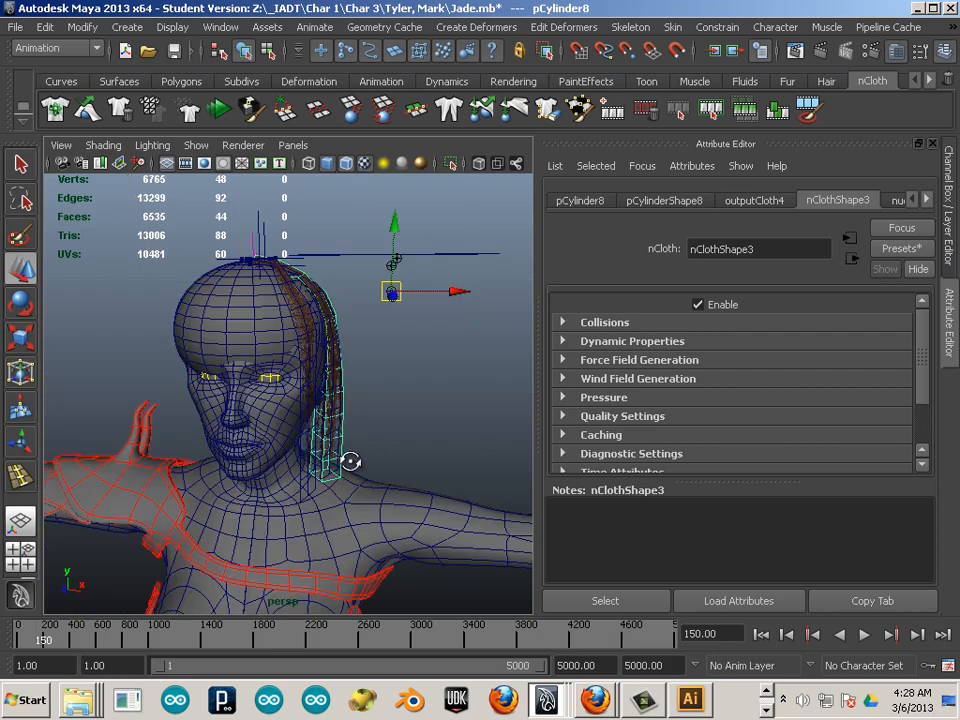
{"action": "left_click_drag", "start_coordinate": [350, 461], "coordinate": [316, 456], "text": "alt"}
{"action": "left_click", "coordinate": [334, 450]}
{"action": "middle_click_drag", "start_coordinate": [336, 452], "coordinate": [396, 467], "text": "alt"}
{"action": "left_click_drag", "start_coordinate": [396, 467], "coordinate": [336, 489], "text": "alt"}
{"action": "right_click_drag", "start_coordinate": [336, 489], "coordinate": [350, 480], "text": "alt"}
{"action": "middle_click_drag", "start_coordinate": [300, 462], "coordinate": [369, 474], "text": "alt"}
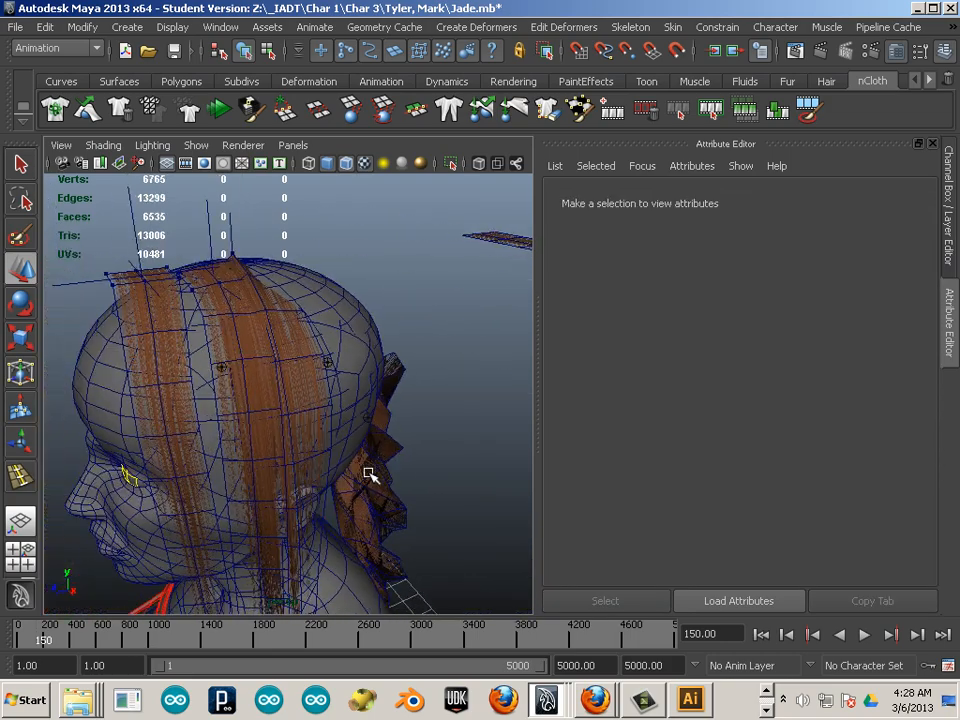
{"action": "left_click_drag", "start_coordinate": [368, 476], "coordinate": [236, 326], "text": "alt"}
{"action": "left_click", "coordinate": [288, 343]}
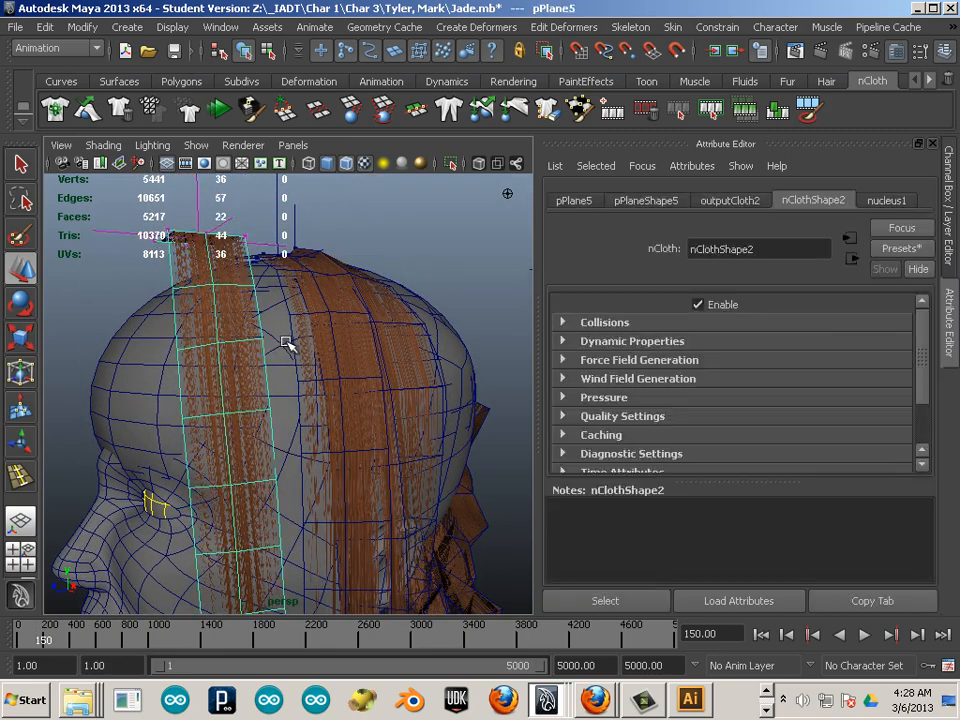
{"action": "left_click", "coordinate": [197, 381]}
{"action": "left_click", "coordinate": [360, 374]}
{"action": "right_click_drag", "start_coordinate": [360, 376], "coordinate": [392, 448], "text": "alt"}
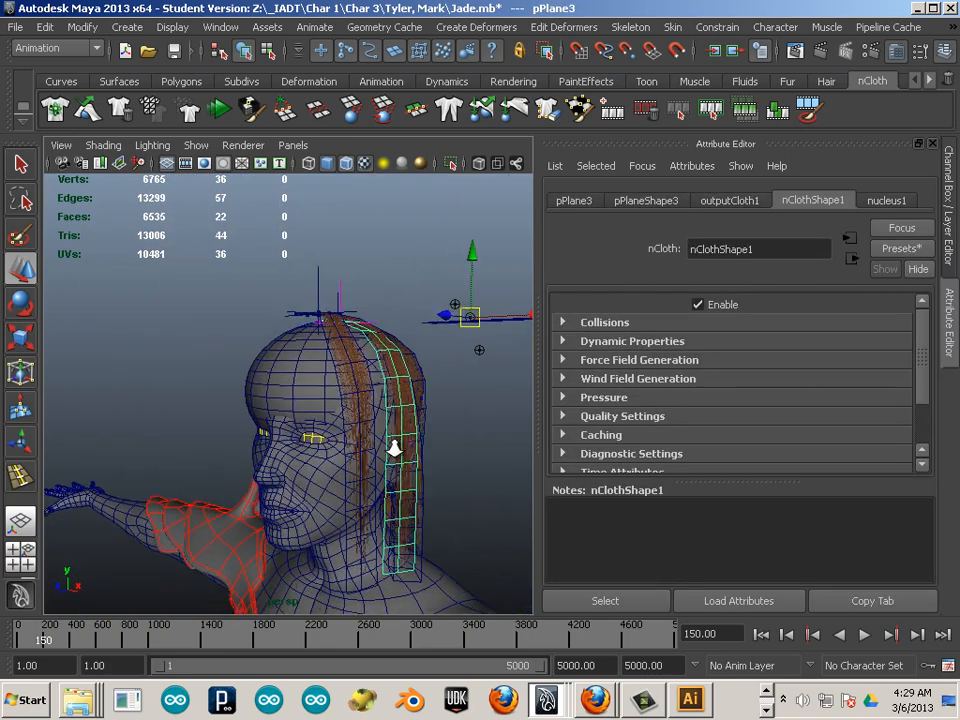
{"action": "left_click_drag", "start_coordinate": [392, 448], "coordinate": [343, 428], "text": "alt"}
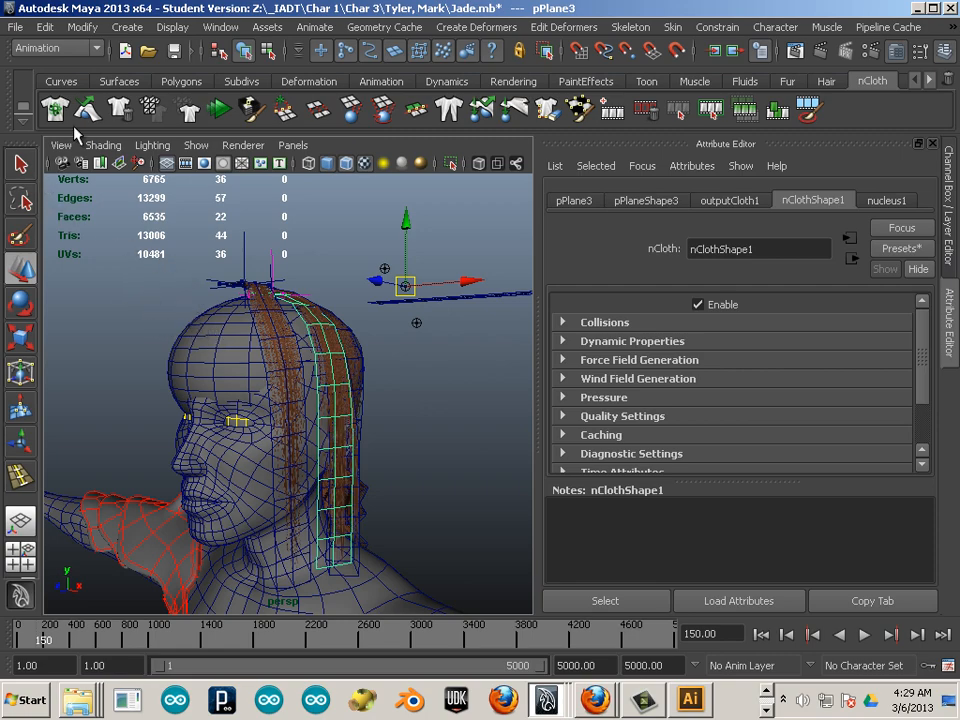
Step: Select the three simulated hair strands together and add an air field that affects them
{"action": "left_click_drag", "start_coordinate": [154, 326], "coordinate": [267, 518], "text": "alt"}
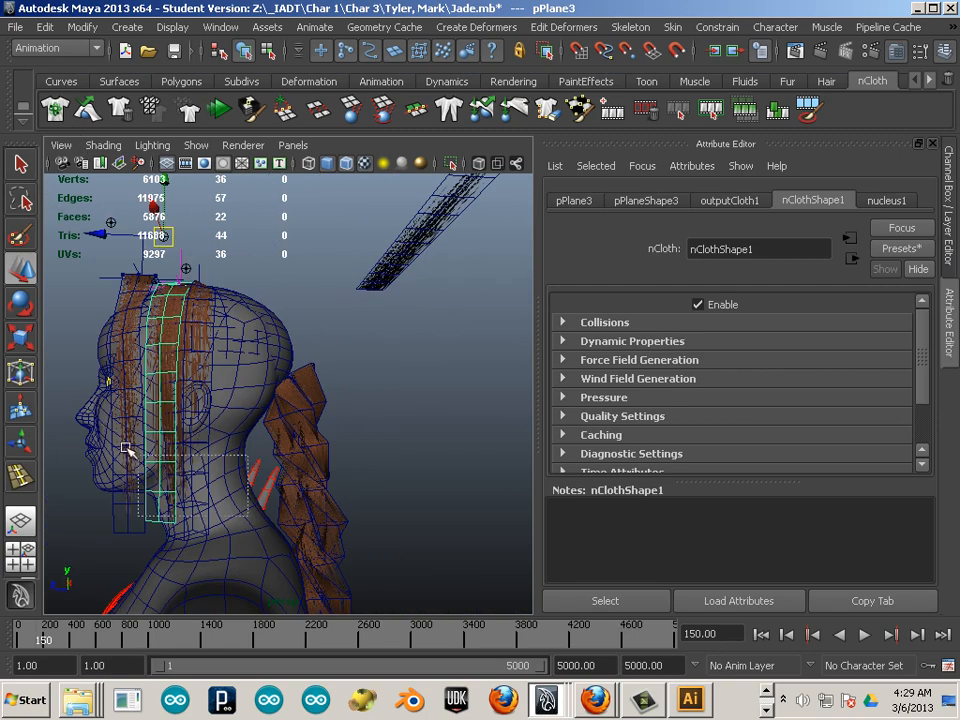
{"action": "left_click", "coordinate": [112, 490]}
{"action": "left_click_drag", "start_coordinate": [105, 516], "coordinate": [475, 540], "text": "alt"}
{"action": "left_click", "coordinate": [521, 447]}
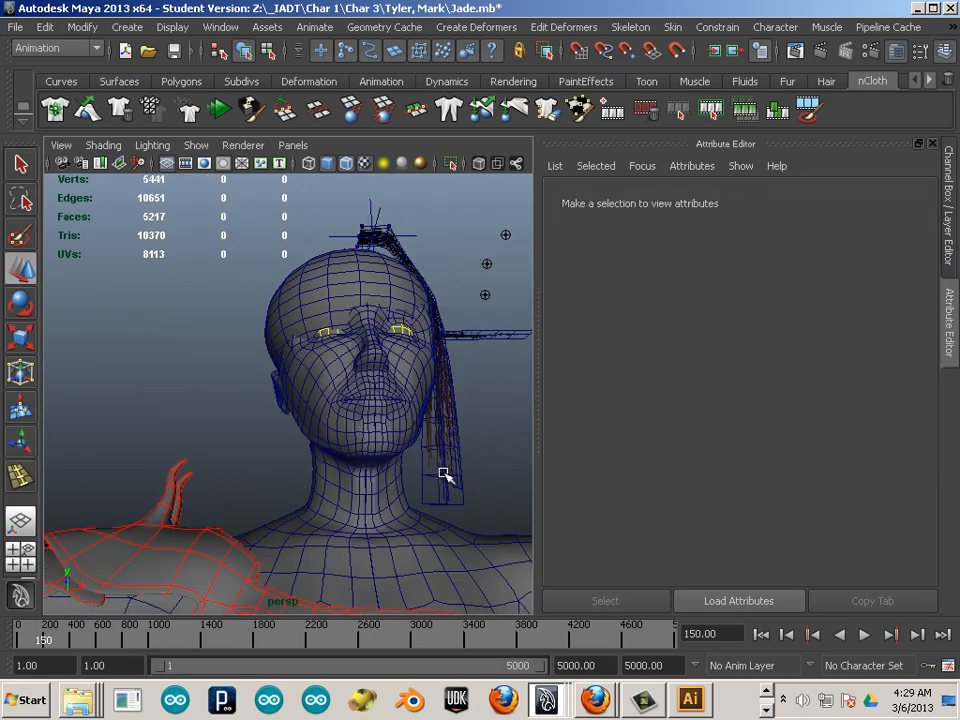
{"action": "left_click", "coordinate": [445, 476]}
{"action": "left_click_drag", "start_coordinate": [478, 435], "coordinate": [440, 458], "text": "alt"}
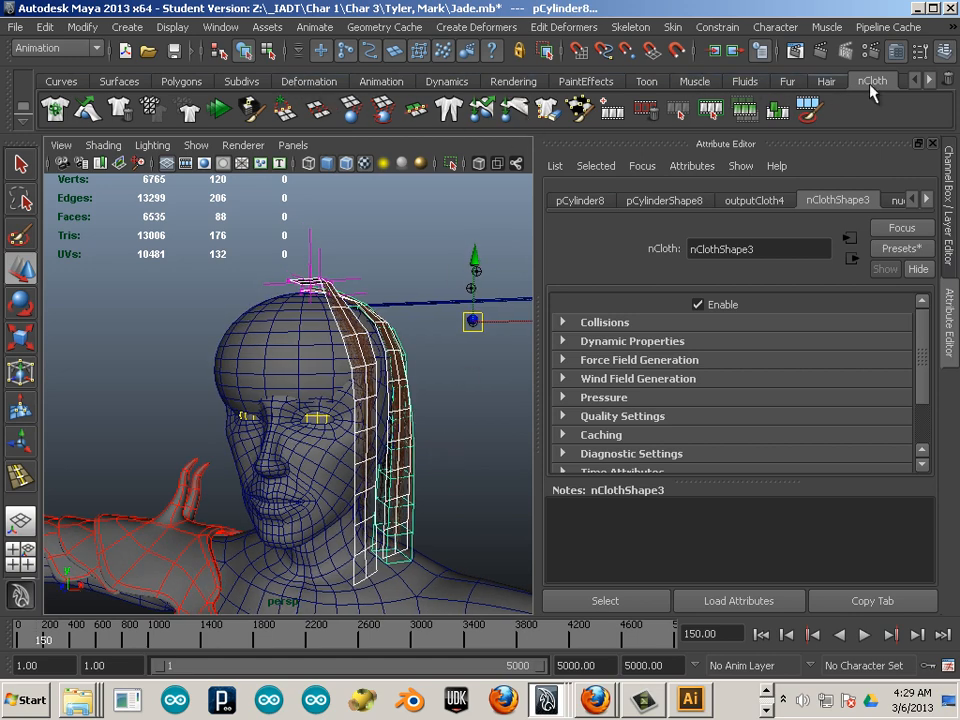
{"action": "left_click", "coordinate": [930, 82]}
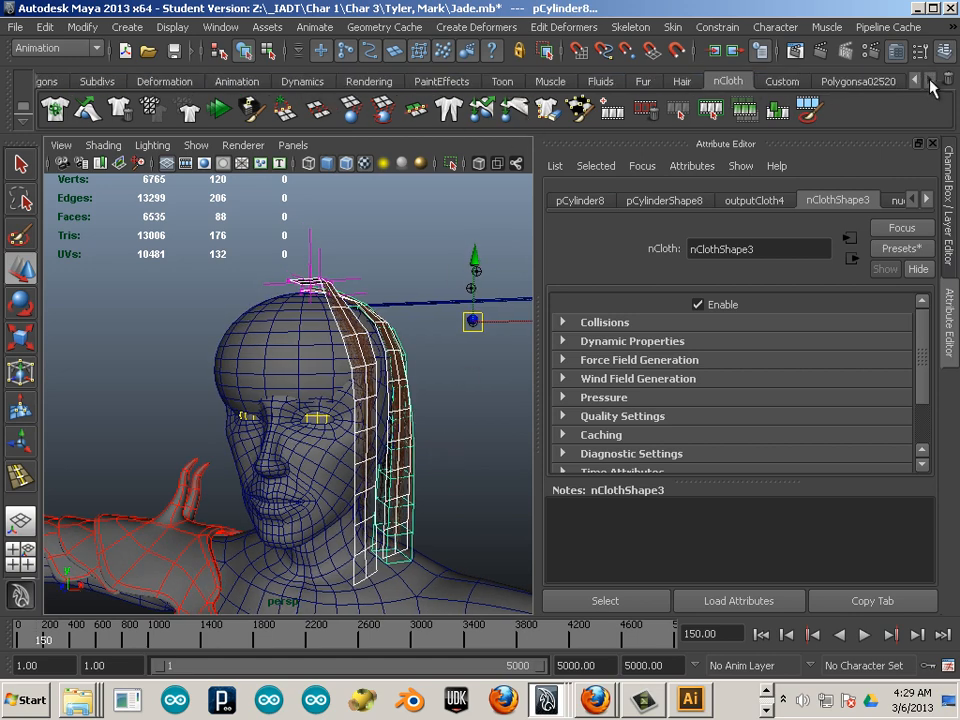
{"action": "left_click", "coordinate": [292, 82]}
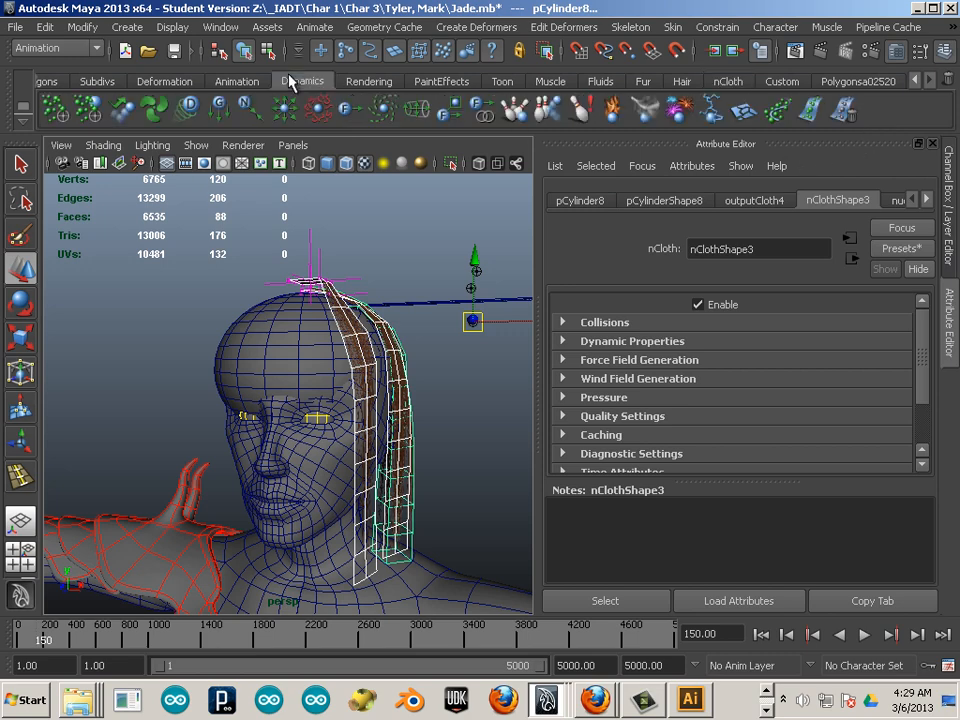
{"action": "left_click", "coordinate": [155, 108]}
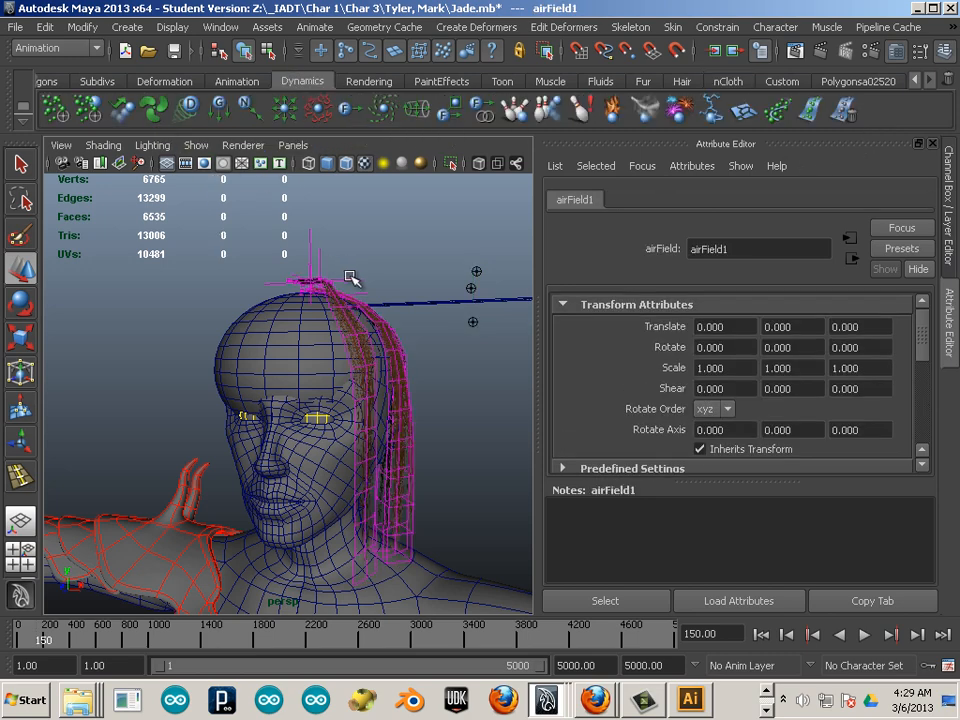
Step: Move the air field from the floor up to face level and in front of the face, about Y 18.399 and Z 1.988
{"action": "scroll", "coordinate": [191, 246], "scroll_direction": "down", "scroll_amount": 5}
{"action": "middle_click_drag", "start_coordinate": [290, 280], "coordinate": [272, 150], "text": "alt"}
{"action": "left_click_drag", "start_coordinate": [272, 160], "coordinate": [313, 291], "text": "alt"}
{"action": "middle_click_drag", "start_coordinate": [313, 291], "coordinate": [309, 168], "text": "alt"}
{"action": "scroll", "coordinate": [381, 399], "scroll_direction": "up", "scroll_amount": 5}
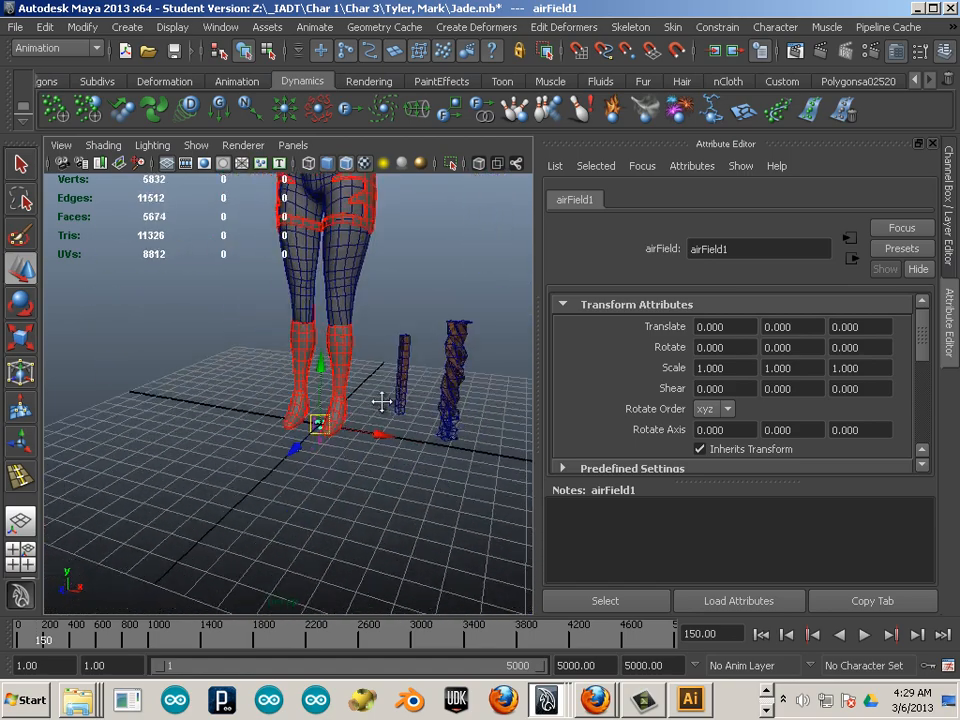
{"action": "left_click_drag", "start_coordinate": [343, 332], "coordinate": [360, 218]}
{"action": "middle_click_drag", "start_coordinate": [360, 218], "coordinate": [330, 430], "text": "alt"}
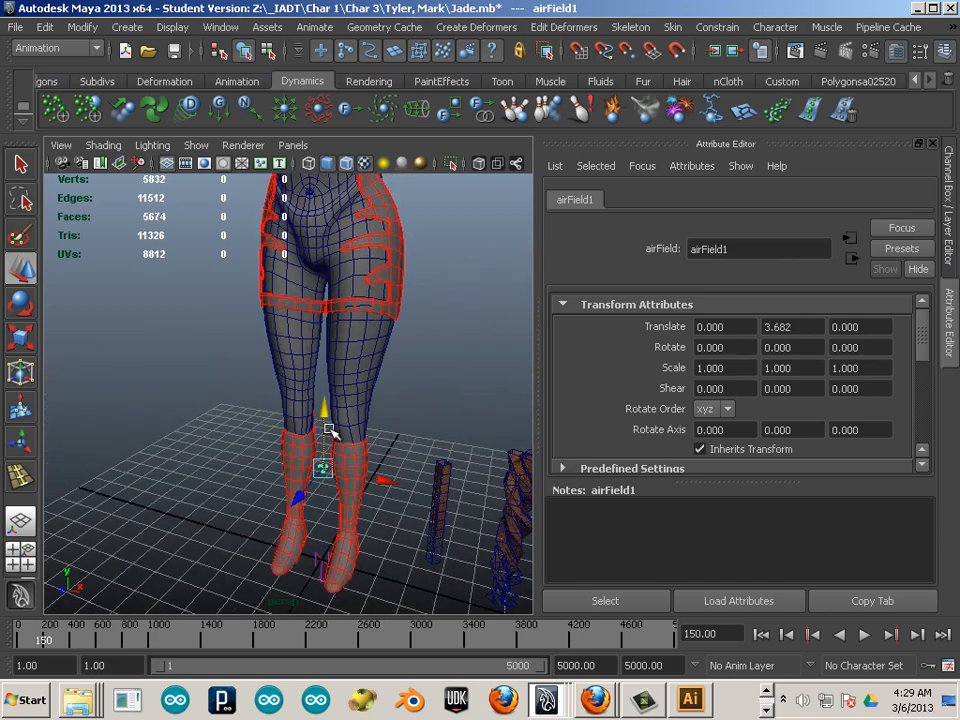
{"action": "left_click_drag", "start_coordinate": [329, 430], "coordinate": [321, 248]}
{"action": "middle_click_drag", "start_coordinate": [321, 248], "coordinate": [297, 478], "text": "alt"}
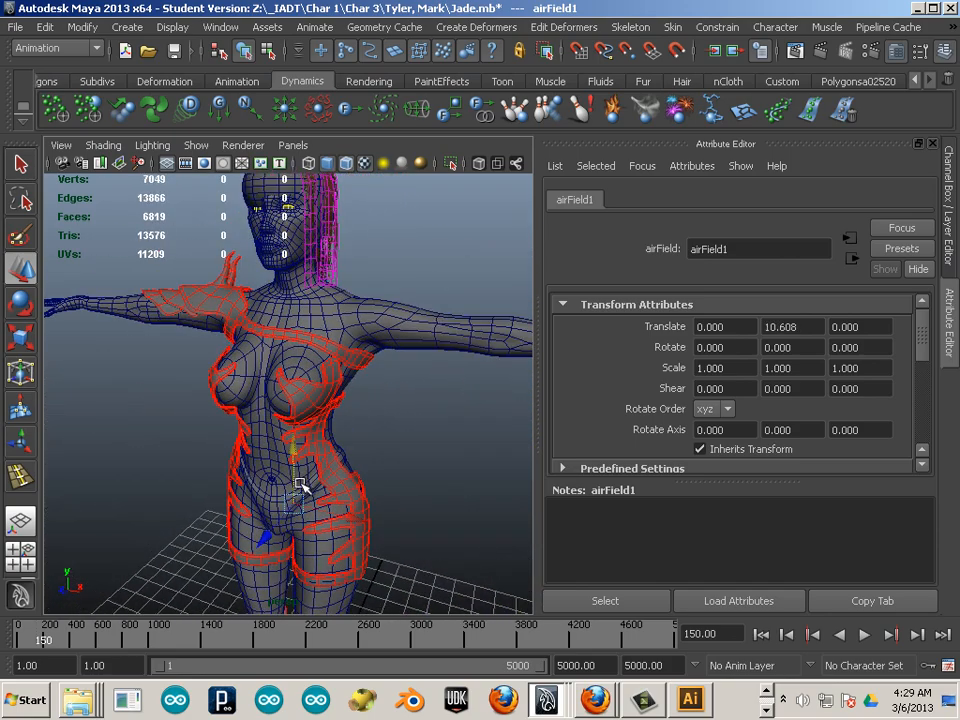
{"action": "left_click_drag", "start_coordinate": [292, 446], "coordinate": [309, 180]}
{"action": "left_click_drag", "start_coordinate": [297, 264], "coordinate": [281, 298], "text": "alt"}
{"action": "middle_click_drag", "start_coordinate": [281, 298], "coordinate": [279, 452], "text": "alt"}
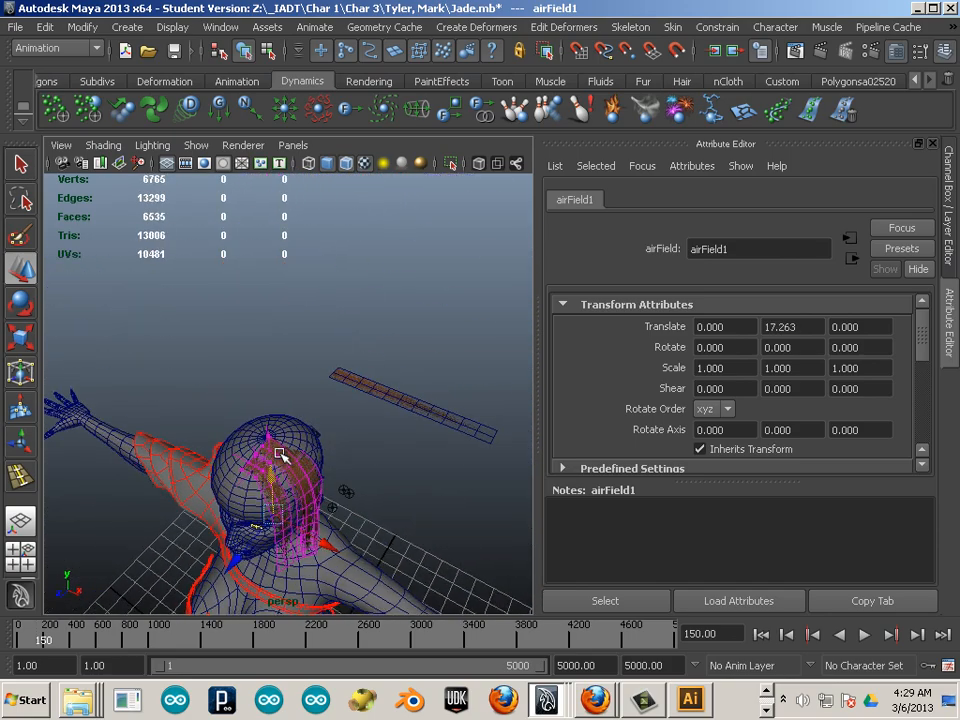
{"action": "left_click_drag", "start_coordinate": [279, 452], "coordinate": [292, 288], "text": "alt"}
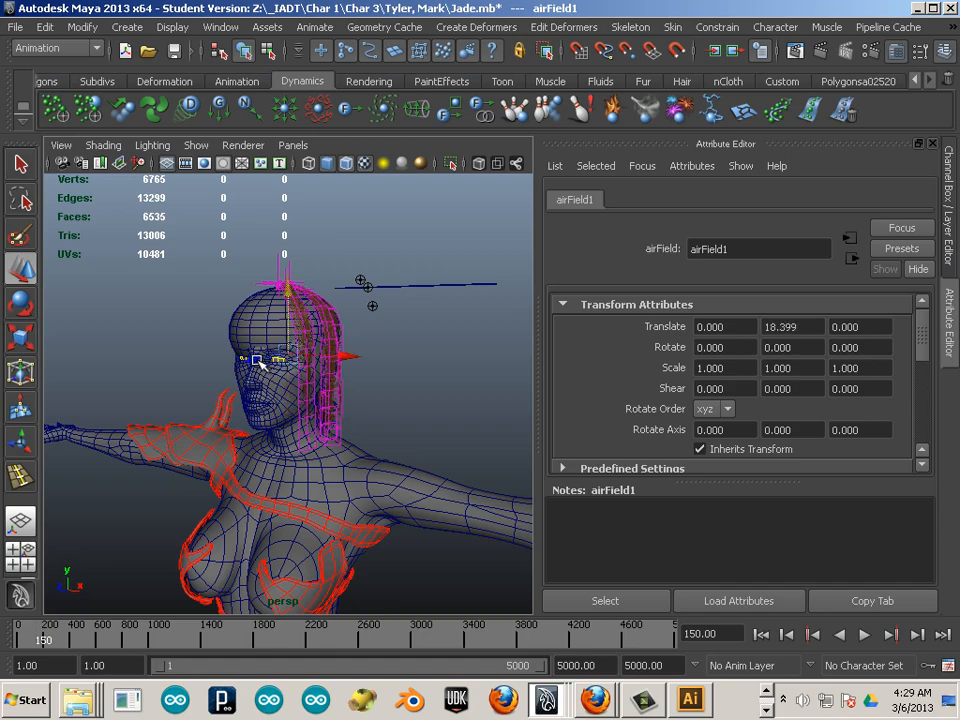
{"action": "left_click_drag", "start_coordinate": [247, 362], "coordinate": [279, 358]}
{"action": "right_click_drag", "start_coordinate": [279, 358], "coordinate": [312, 359], "text": "alt"}
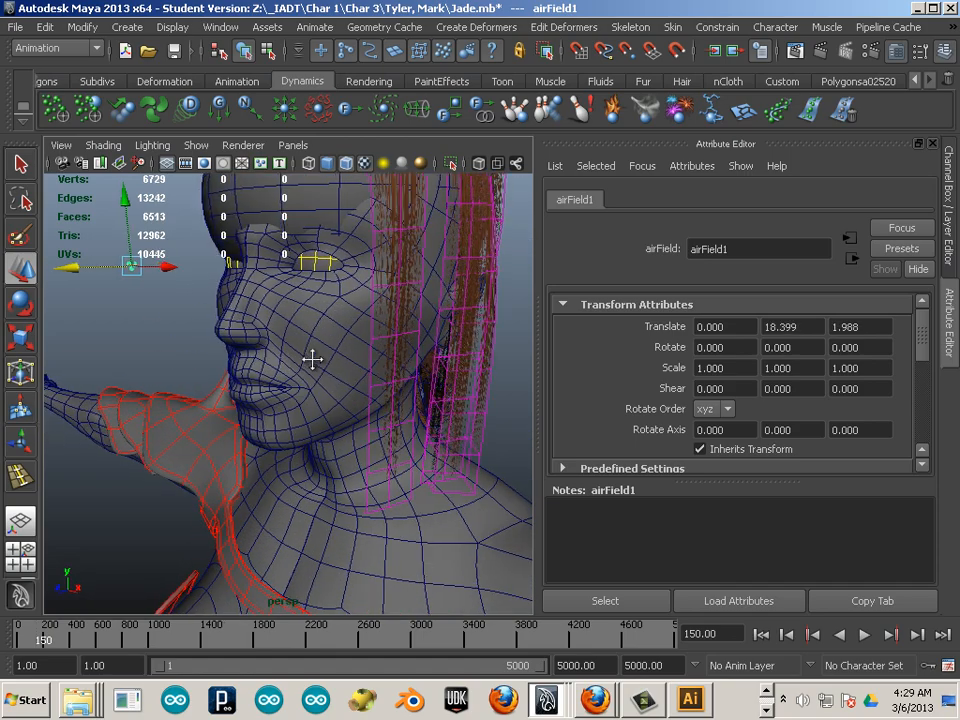
{"action": "left_click_drag", "start_coordinate": [312, 359], "coordinate": [321, 375], "text": "alt"}
{"action": "left_click", "coordinate": [21, 303]}
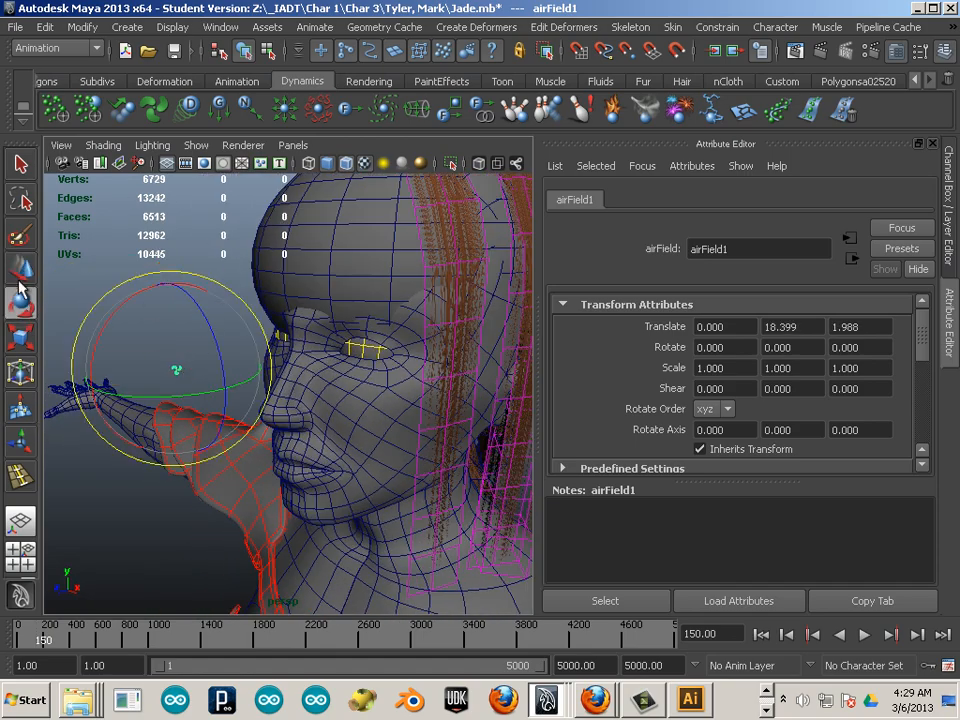
{"action": "left_click", "coordinate": [21, 274]}
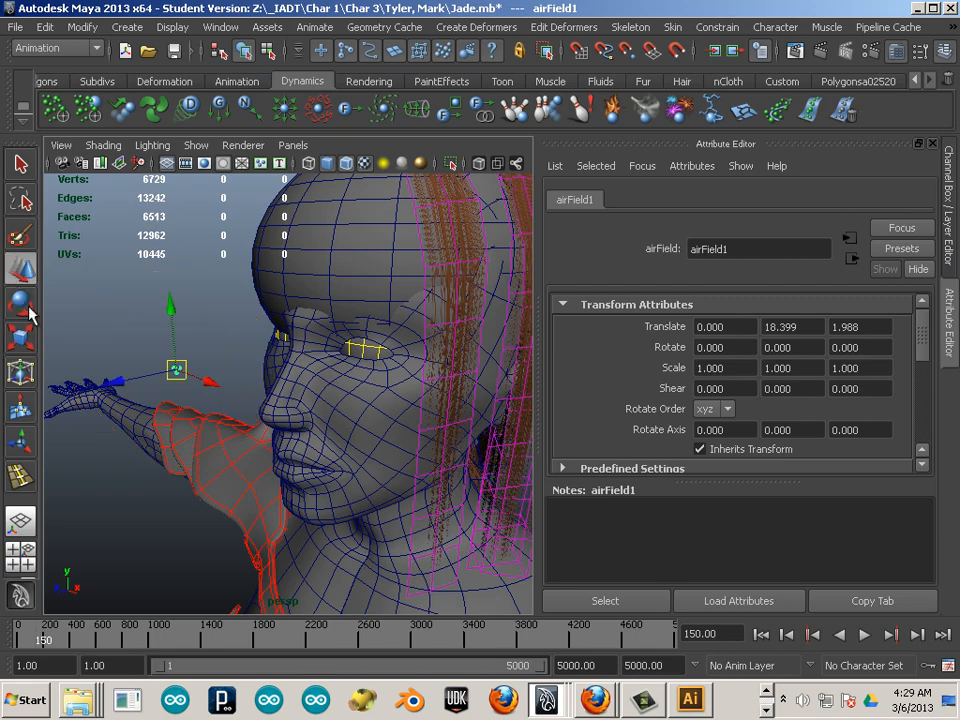
{"action": "left_click", "coordinate": [23, 299]}
{"action": "left_click", "coordinate": [25, 274]}
{"action": "left_click_drag", "start_coordinate": [87, 285], "coordinate": [121, 288], "text": "alt"}
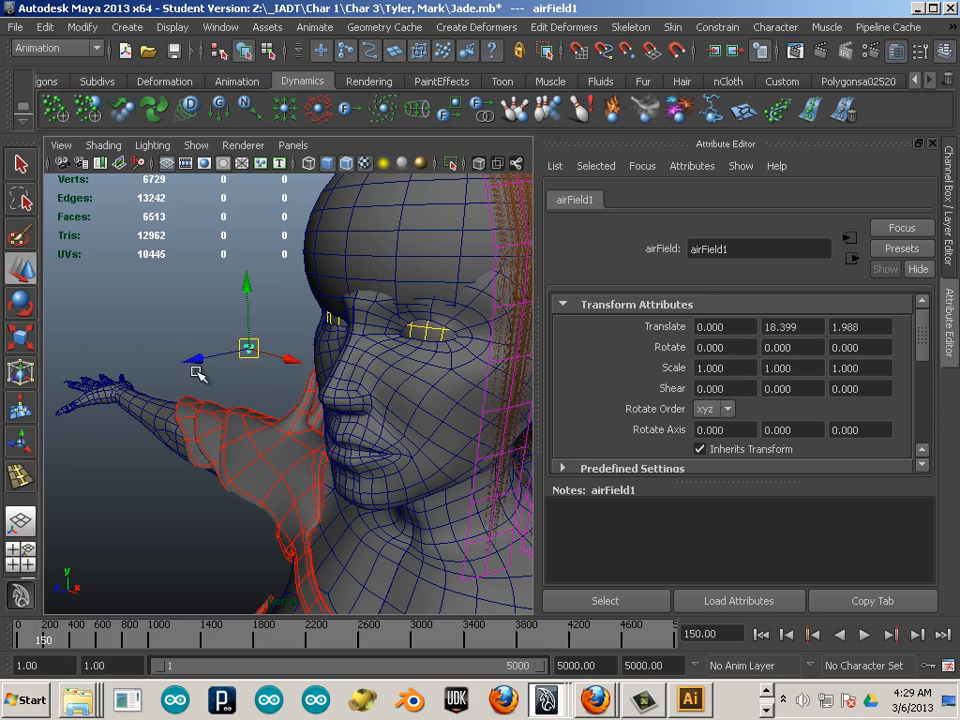
{"action": "middle_click_drag", "start_coordinate": [203, 366], "coordinate": [160, 361], "text": "alt"}
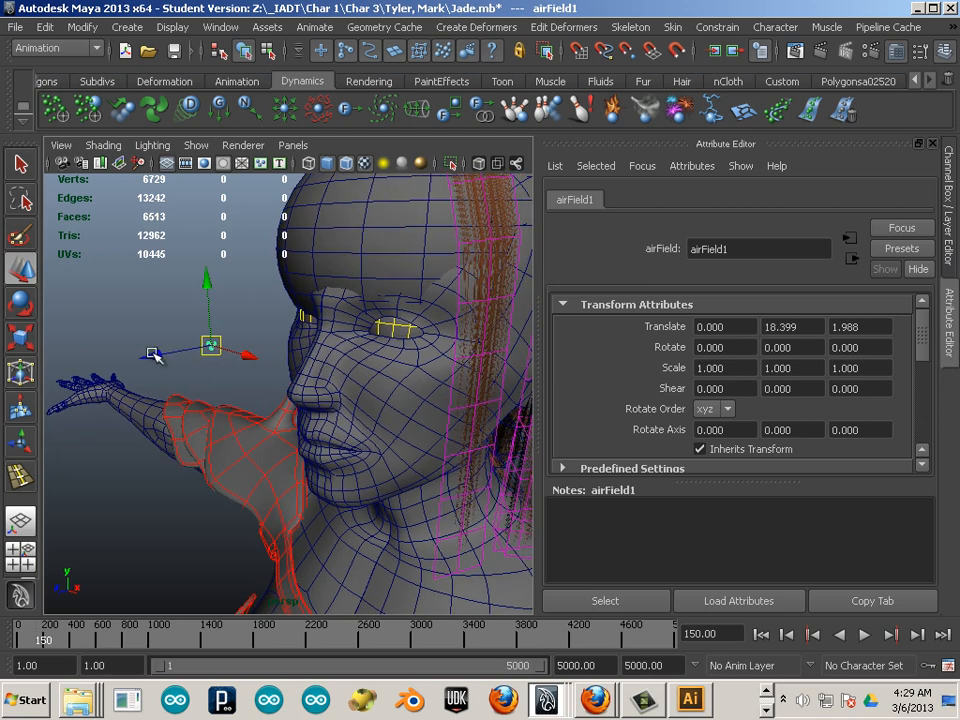
{"action": "left_click", "coordinate": [45, 273]}
{"action": "left_click", "coordinate": [30, 298]}
{"action": "left_click", "coordinate": [30, 275]}
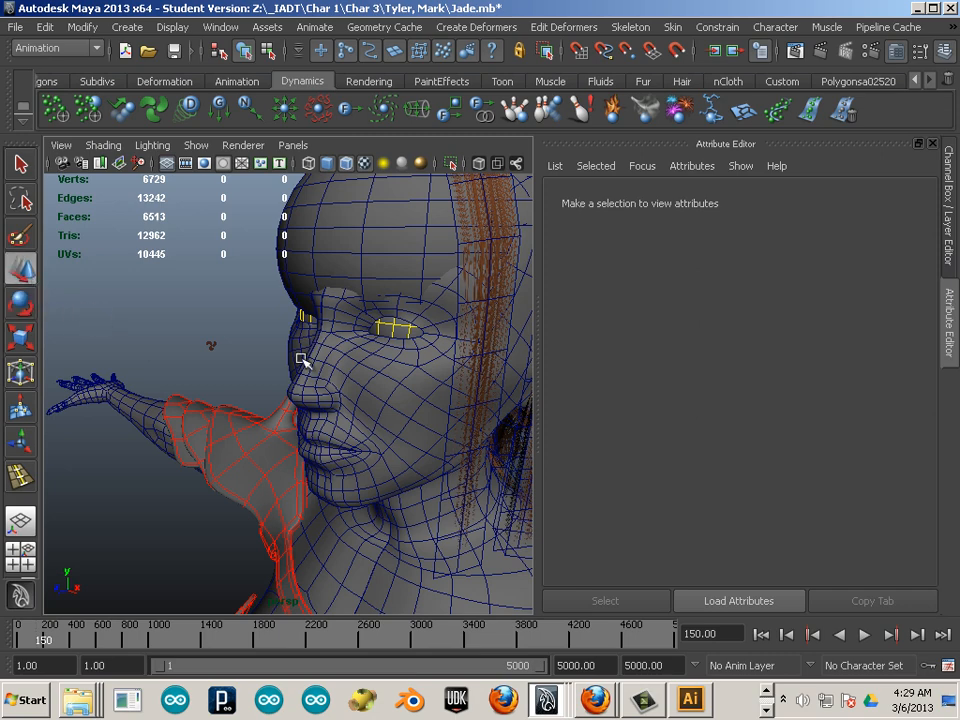
Step: Select the air field in front of the face and set its Direction Z to -1 and Direction Y to 0
{"action": "left_click", "coordinate": [213, 346]}
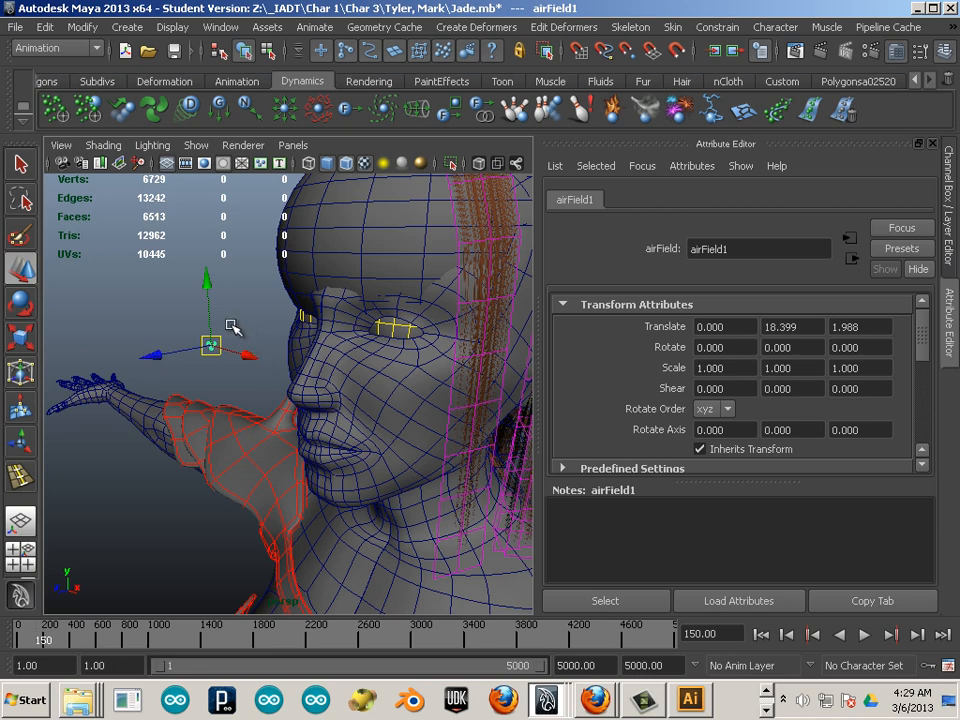
{"action": "left_click", "coordinate": [944, 50]}
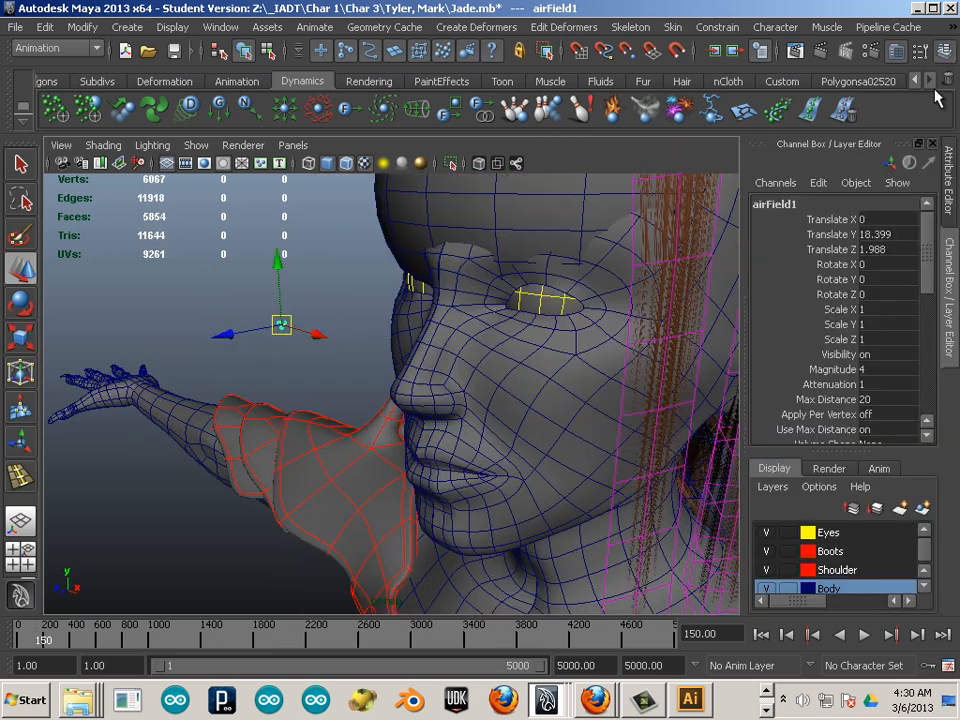
{"action": "left_click_drag", "start_coordinate": [933, 238], "coordinate": [936, 332]}
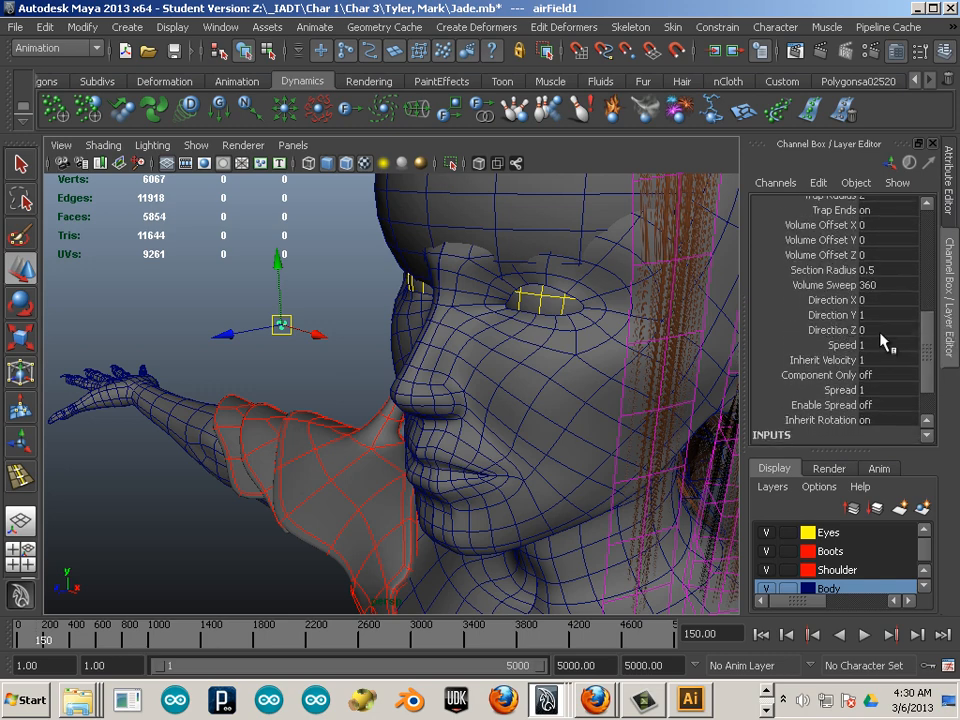
{"action": "left_click", "coordinate": [886, 330]}
{"action": "type", "text": "-1"}
{"action": "left_click", "coordinate": [876, 314]}
{"action": "type", "text": "0"}
{"action": "key", "text": "Return"}
Step: Run the cloth simulation from frame 1 to frame 226 so the air field blows the strands, and inspect them from the side
{"action": "key", "text": "alt+v"}
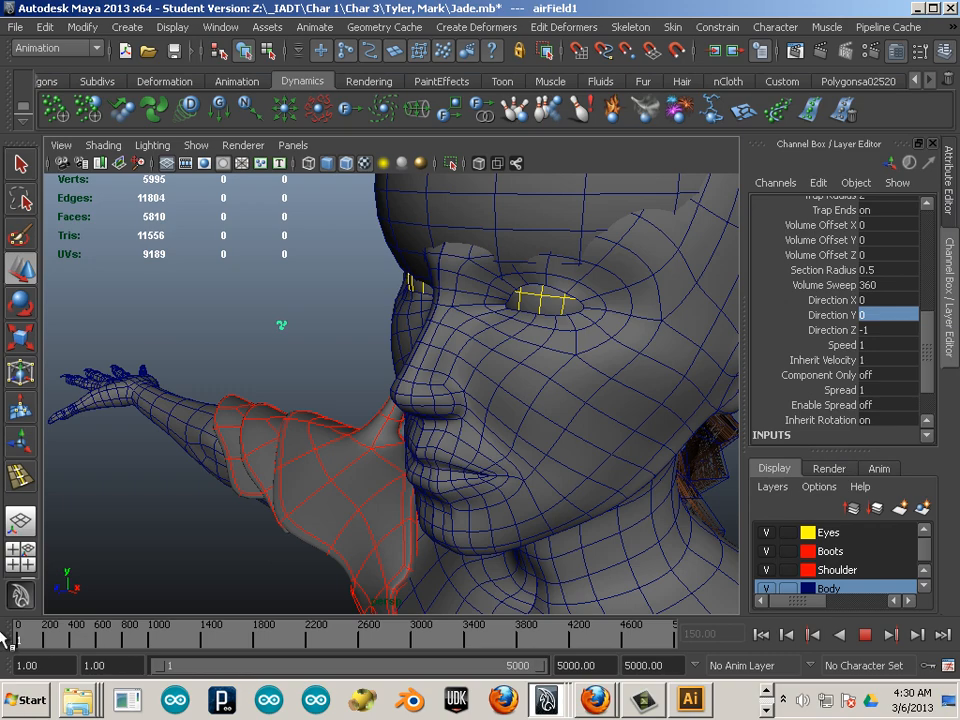
{"action": "left_click_drag", "start_coordinate": [18, 637], "coordinate": [2, 637]}
{"action": "right_click_drag", "start_coordinate": [388, 416], "coordinate": [255, 400], "text": "alt"}
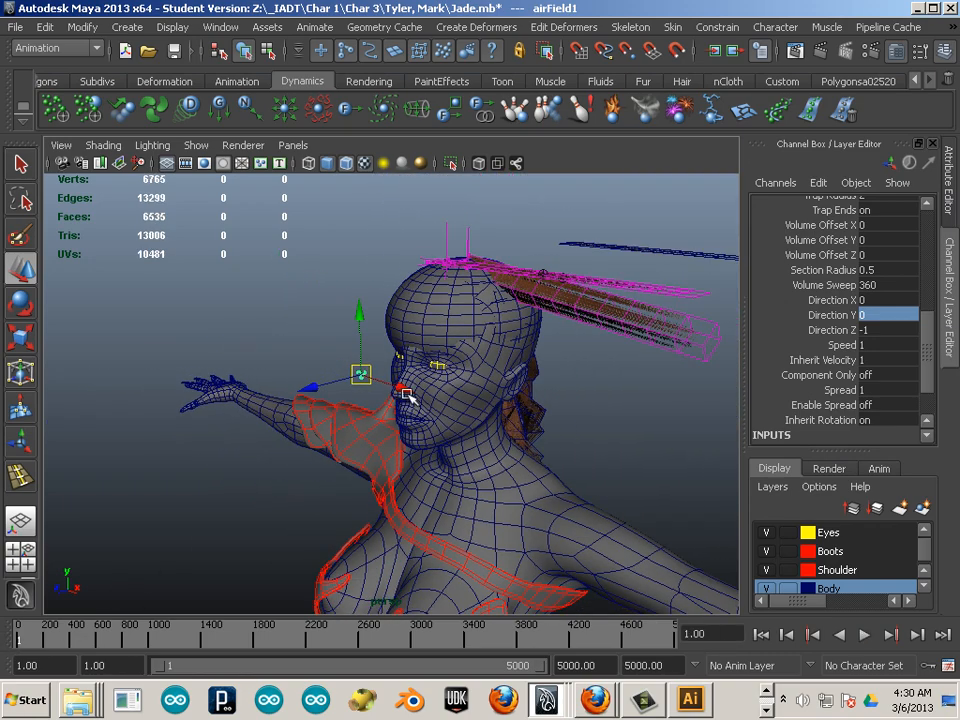
{"action": "middle_click_drag", "start_coordinate": [407, 396], "coordinate": [370, 405], "text": "alt"}
{"action": "left_click", "coordinate": [865, 634]}
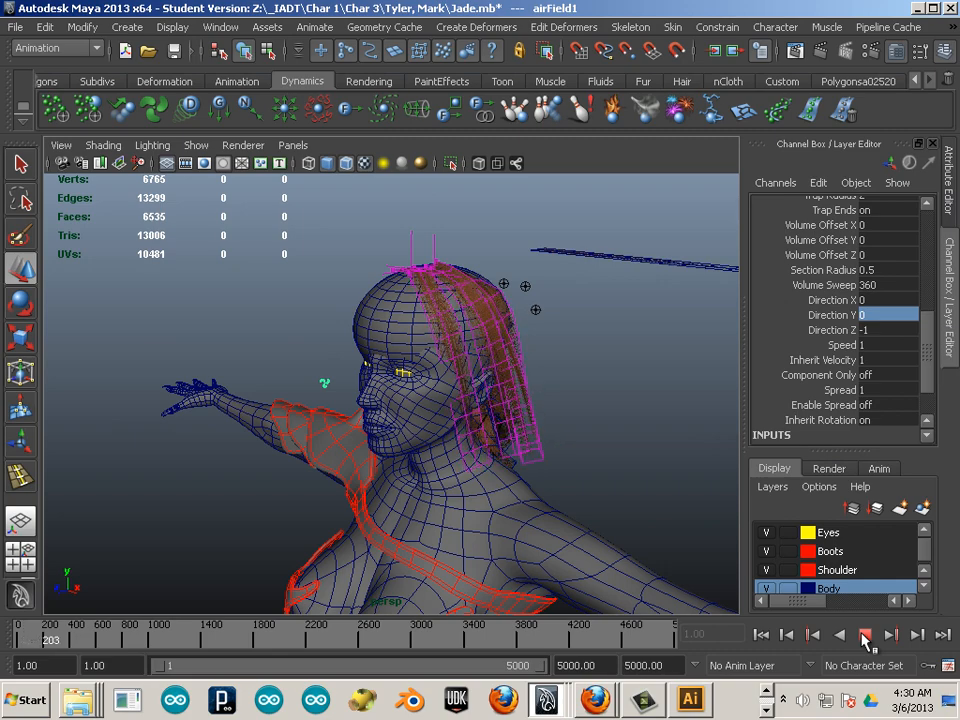
{"action": "left_click", "coordinate": [865, 634]}
{"action": "left_click_drag", "start_coordinate": [677, 477], "coordinate": [510, 463], "text": "alt"}
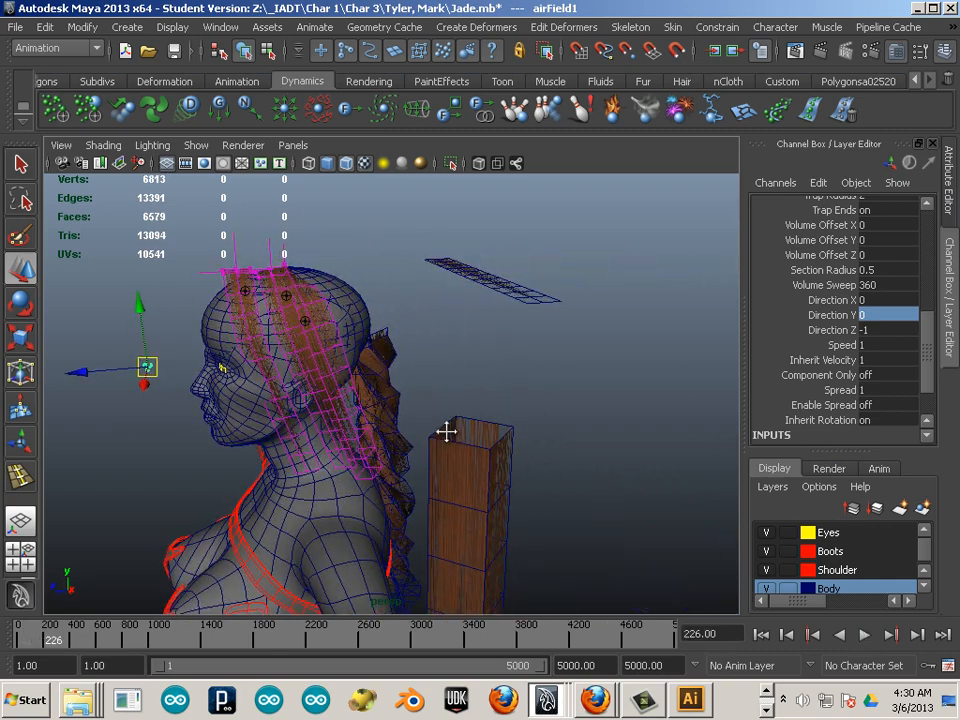
{"action": "middle_click_drag", "start_coordinate": [446, 431], "coordinate": [500, 437], "text": "alt"}
{"action": "right_click_drag", "start_coordinate": [500, 437], "coordinate": [548, 452], "text": "alt"}
{"action": "left_click_drag", "start_coordinate": [548, 452], "coordinate": [538, 456], "text": "alt"}
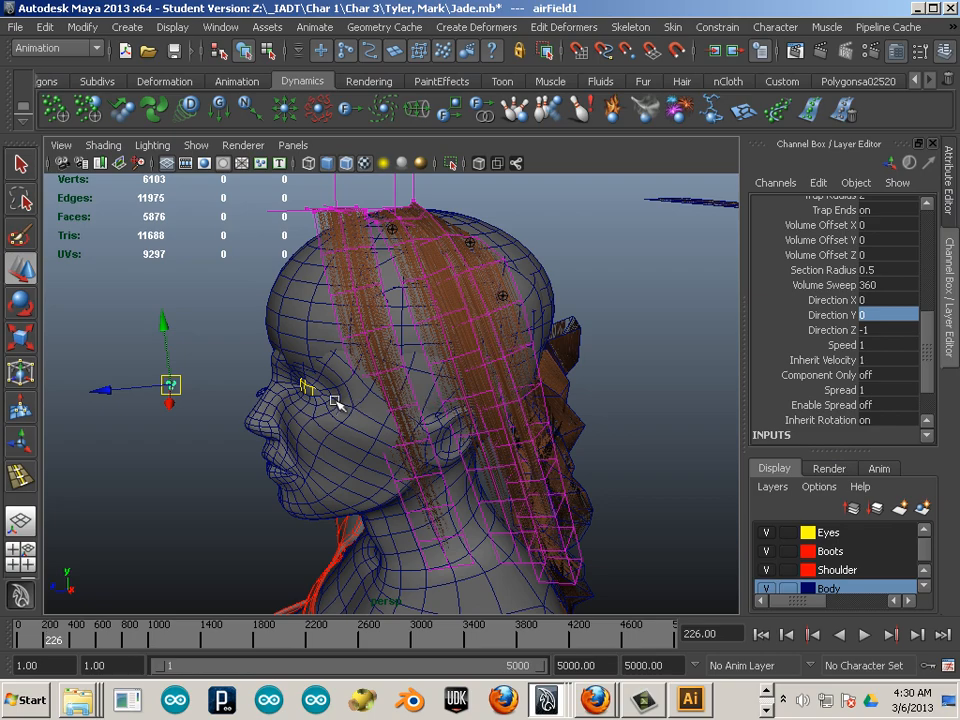
Step: Duplicate the spare upright strand standing above the arm and move the copy beside the head, to about X 1.088
{"action": "scroll", "coordinate": [335, 402], "scroll_direction": "down", "scroll_amount": 6}
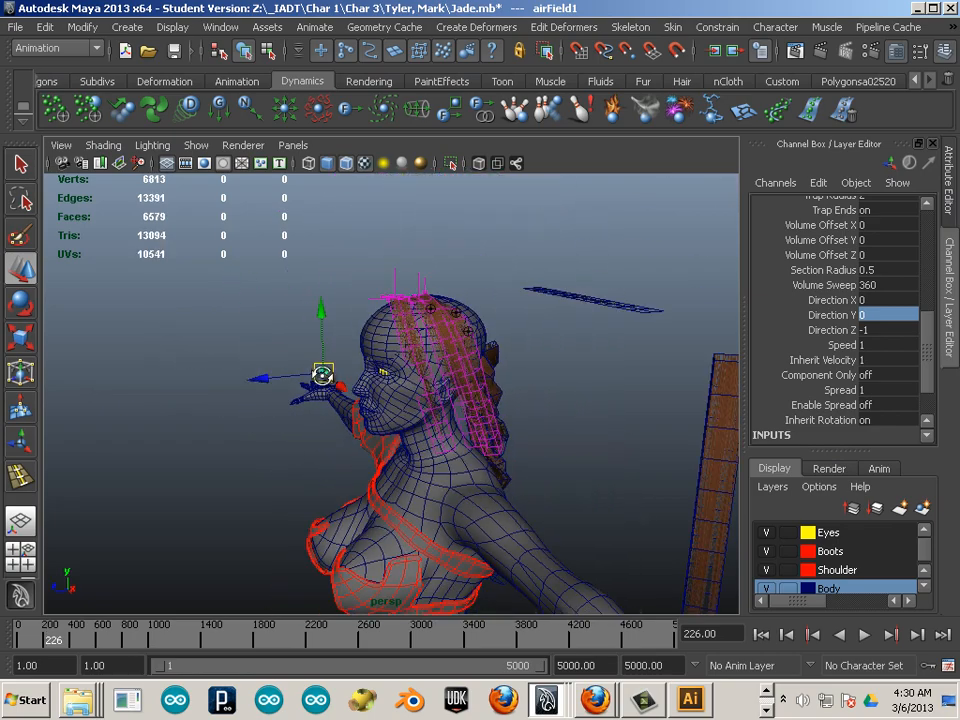
{"action": "left_click_drag", "start_coordinate": [335, 400], "coordinate": [305, 388], "text": "alt"}
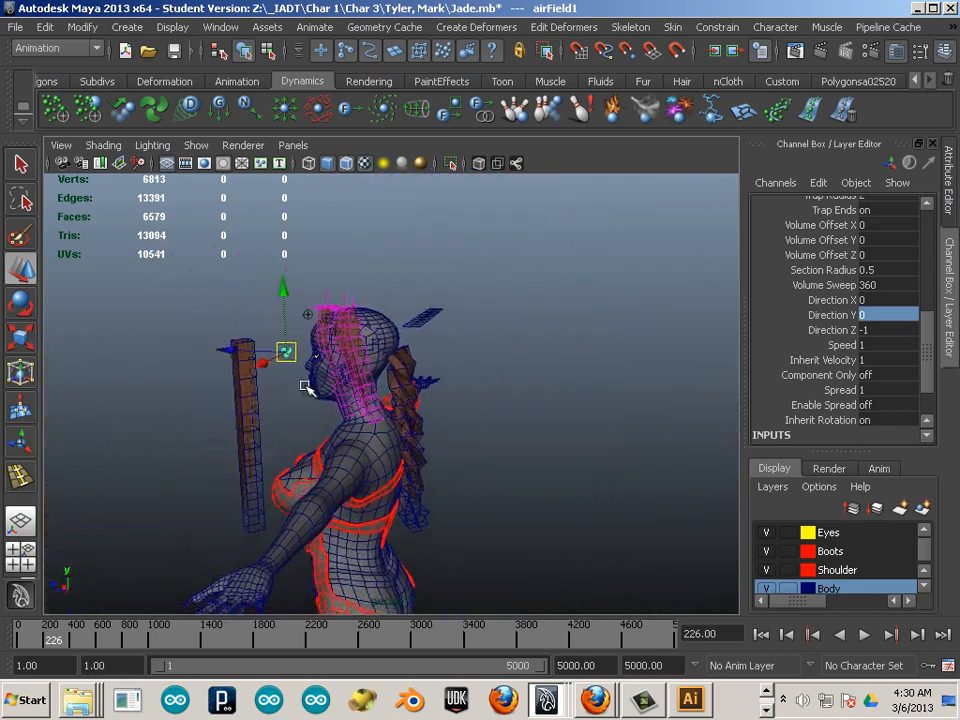
{"action": "left_click", "coordinate": [248, 410]}
{"action": "left_click_drag", "start_coordinate": [189, 426], "coordinate": [333, 421], "text": "alt"}
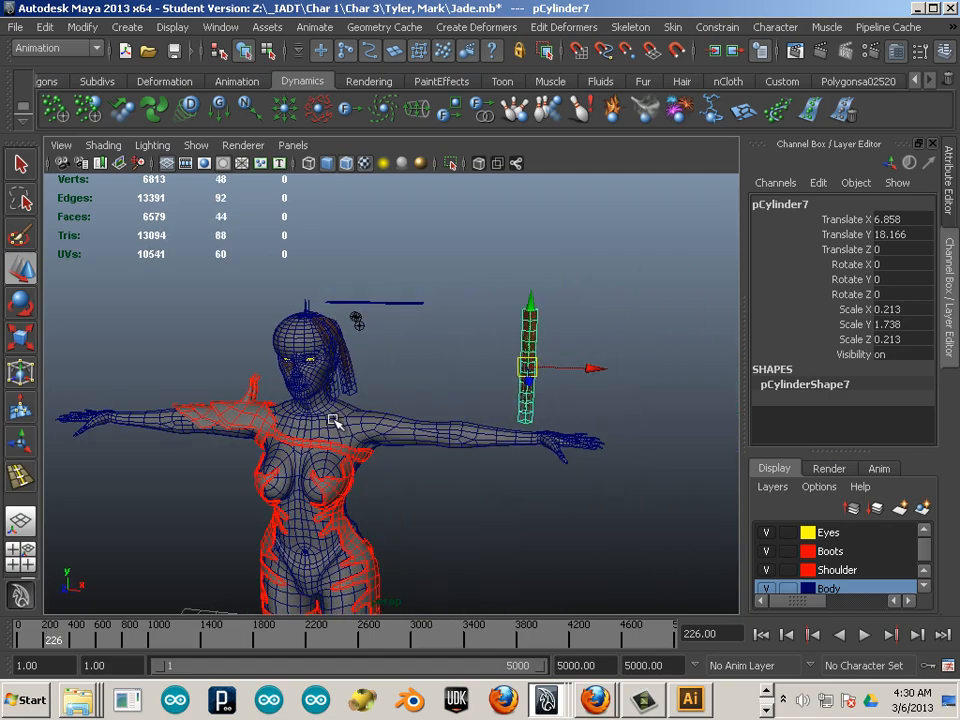
{"action": "key", "text": "ctrl+d"}
{"action": "left_click_drag", "start_coordinate": [545, 367], "coordinate": [391, 364]}
{"action": "left_click_drag", "start_coordinate": [480, 395], "coordinate": [400, 410], "text": "alt"}
{"action": "scroll", "coordinate": [497, 426], "scroll_direction": "up", "scroll_amount": 3}
{"action": "middle_click_drag", "start_coordinate": [285, 343], "coordinate": [370, 382], "text": "alt"}
{"action": "left_click_drag", "start_coordinate": [370, 382], "coordinate": [534, 409], "text": "alt"}
{"action": "scroll", "coordinate": [517, 393], "scroll_direction": "up", "scroll_amount": 4}
{"action": "right_click_drag", "start_coordinate": [534, 409], "coordinate": [629, 441], "text": "alt"}
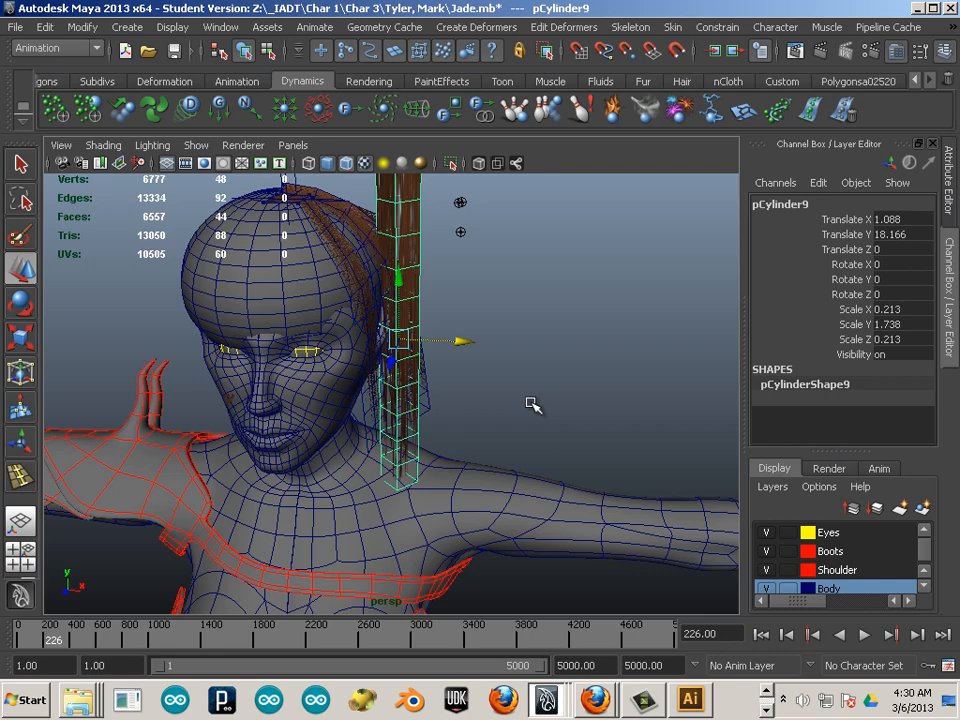
Step: In the front view, rotate the strand copy to about 77.072 degrees in Z and move it against the scalp, about X 1.616 and Y 19.101
{"action": "key", "text": "space"}
{"action": "key", "text": "space"}
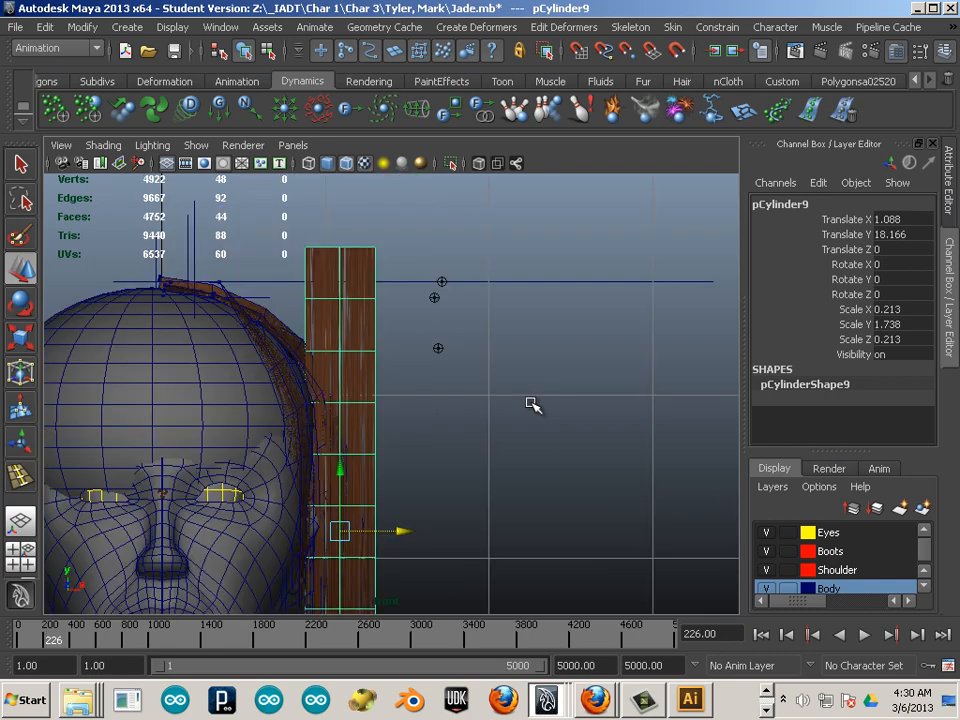
{"action": "left_click", "coordinate": [26, 309]}
{"action": "middle_click_drag", "start_coordinate": [454, 406], "coordinate": [459, 329], "text": "alt"}
{"action": "left_click_drag", "start_coordinate": [439, 429], "coordinate": [439, 321]}
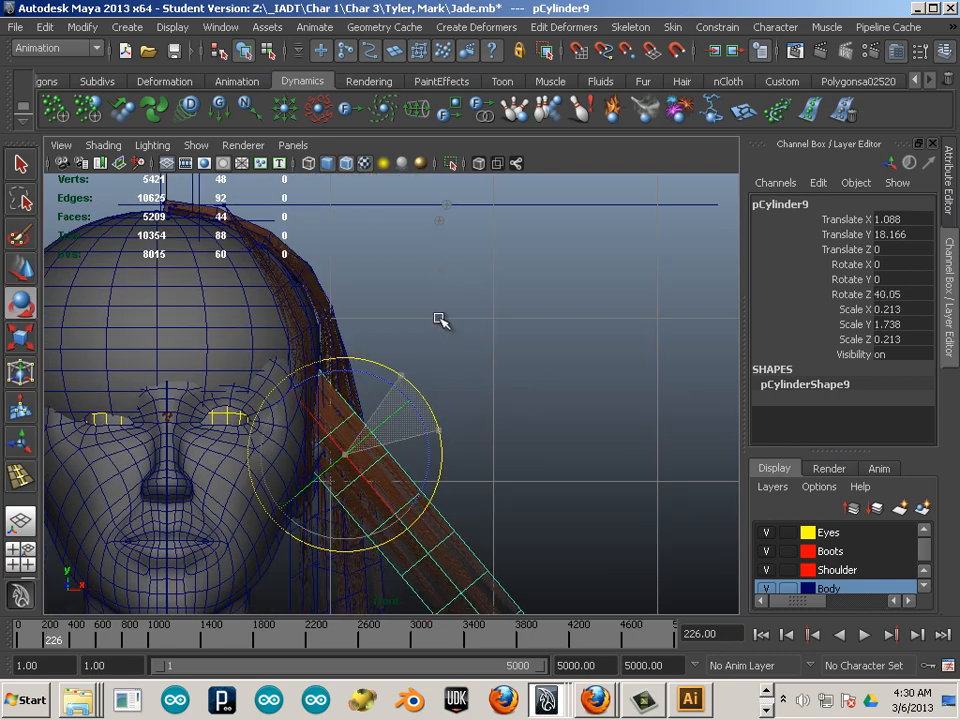
{"action": "left_click", "coordinate": [21, 268]}
{"action": "left_click_drag", "start_coordinate": [352, 463], "coordinate": [421, 421]}
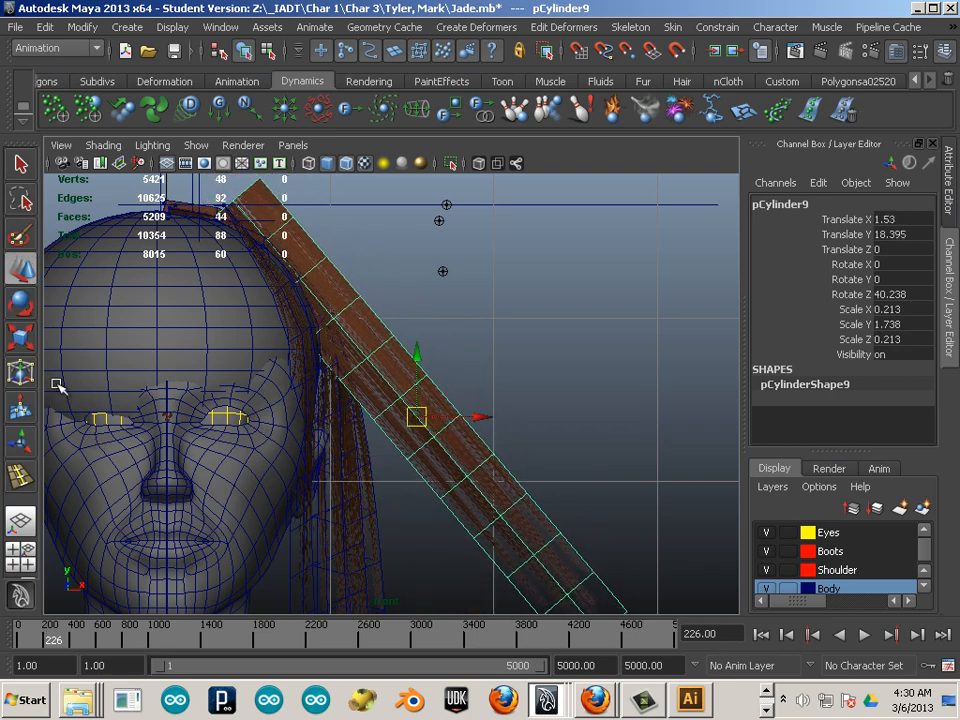
{"action": "left_click", "coordinate": [21, 304]}
{"action": "left_click_drag", "start_coordinate": [508, 409], "coordinate": [476, 364]}
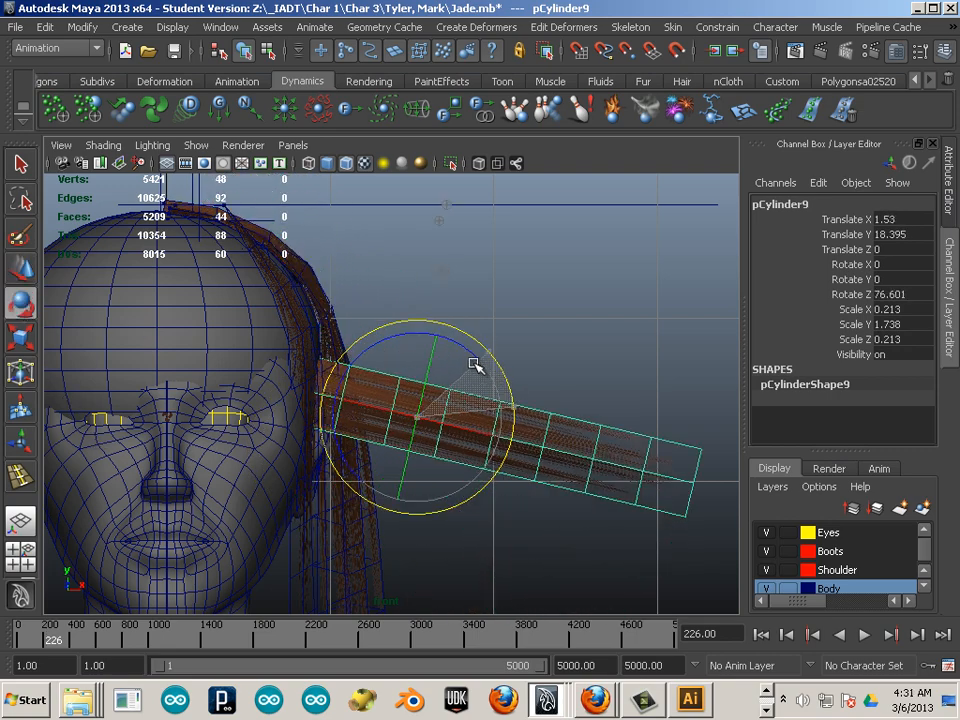
{"action": "left_click", "coordinate": [21, 268]}
{"action": "left_click_drag", "start_coordinate": [417, 416], "coordinate": [430, 302]}
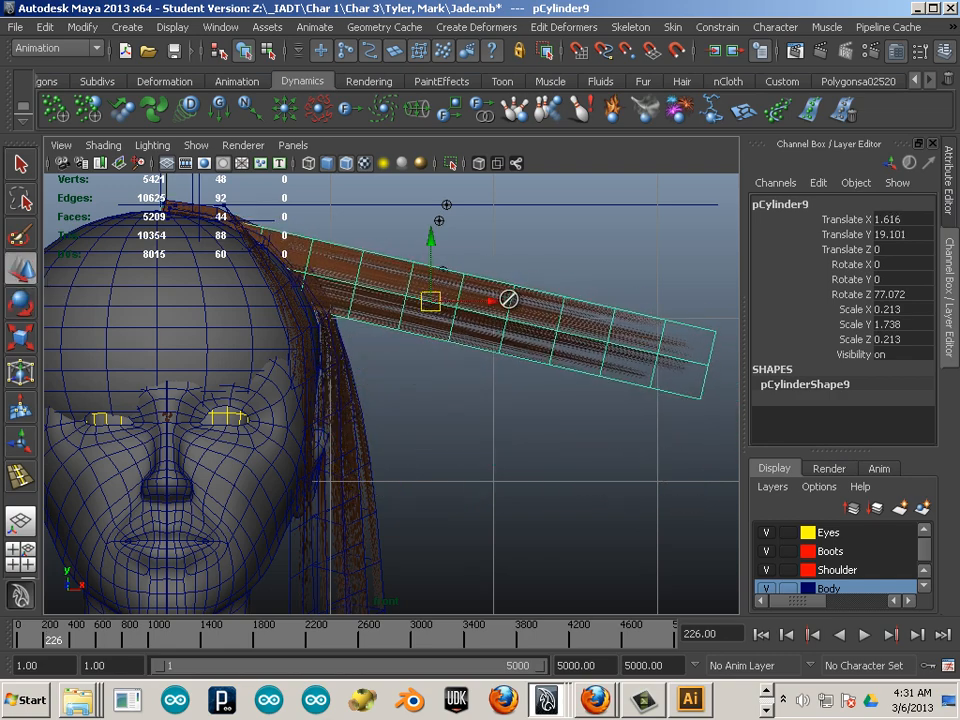
Step: Move the tilted strand forward on the head in the perspective view, to about Z 0.38
{"action": "scroll", "coordinate": [470, 328], "scroll_direction": "down", "scroll_amount": 3}
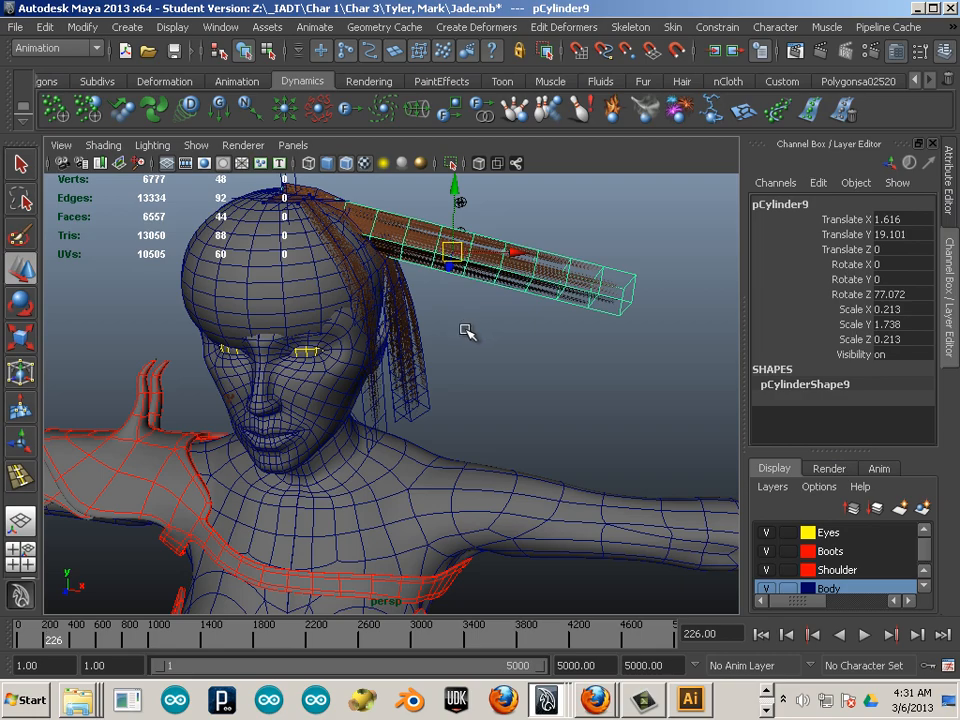
{"action": "left_click_drag", "start_coordinate": [466, 331], "coordinate": [413, 349], "text": "alt"}
{"action": "left_click_drag", "start_coordinate": [336, 388], "coordinate": [317, 272], "text": "alt"}
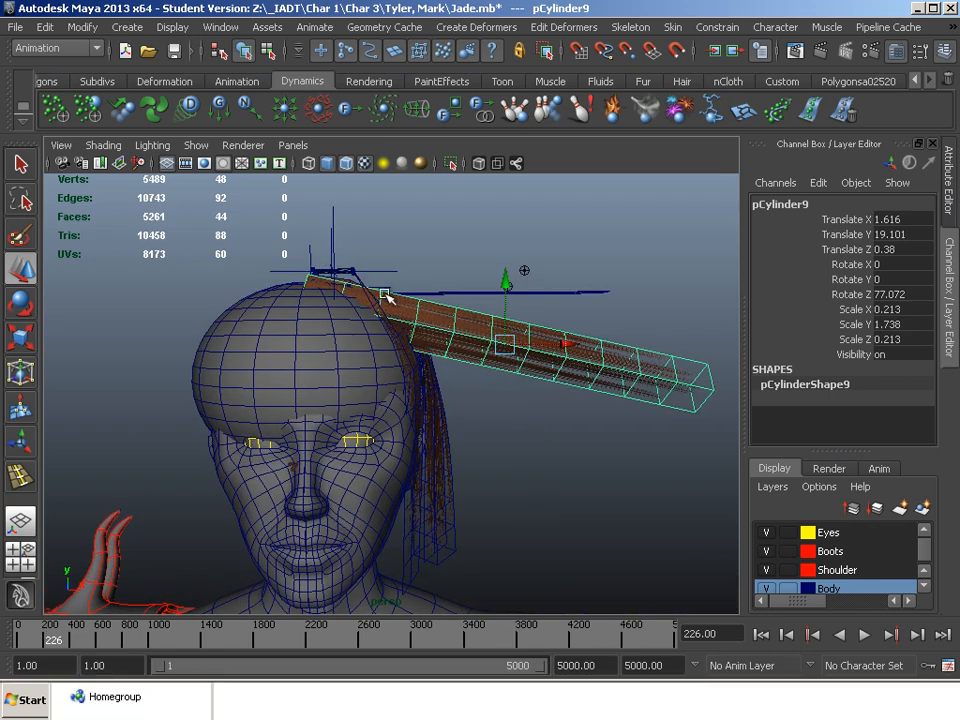
Step: Select the tilted strand as a whole object and convert it to nCloth
{"action": "left_click", "coordinate": [263, 259]}
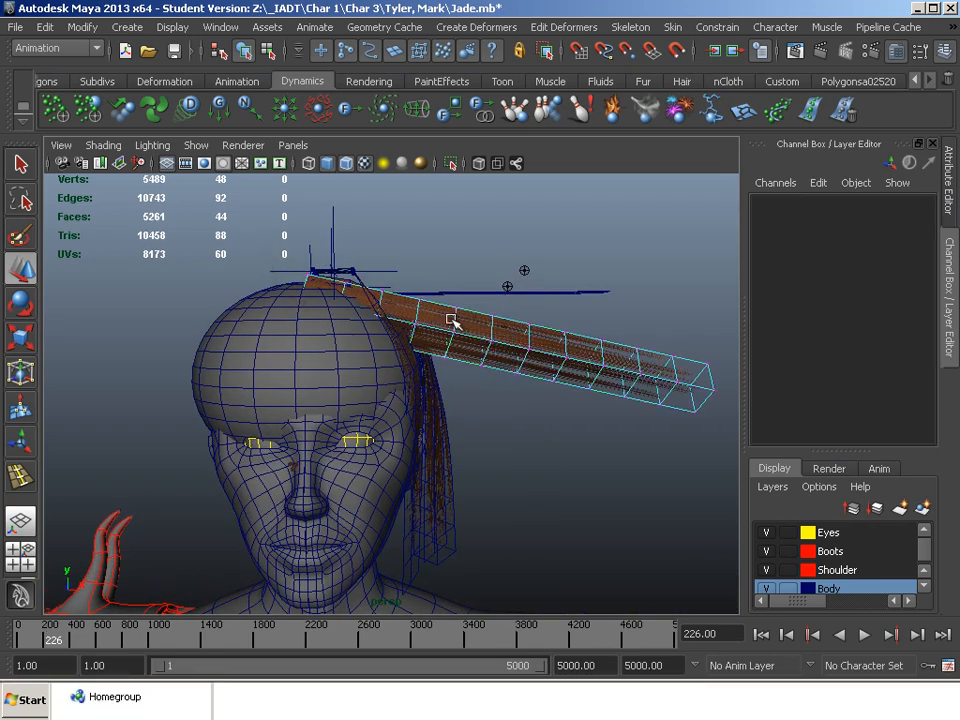
{"action": "left_click", "coordinate": [508, 302]}
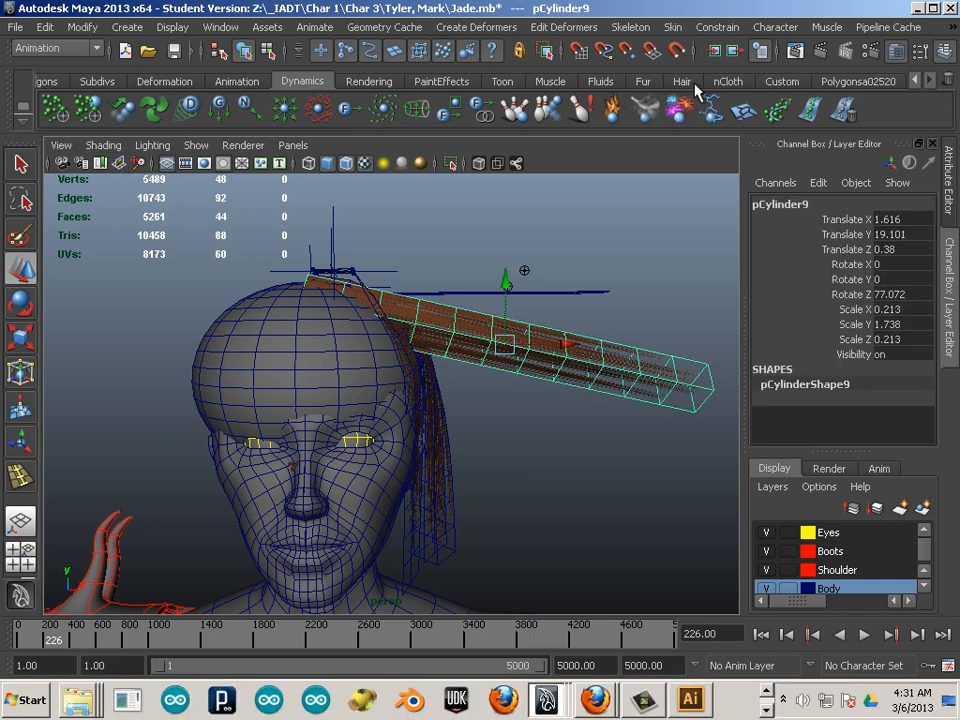
{"action": "left_click", "coordinate": [719, 82]}
{"action": "left_click", "coordinate": [55, 108]}
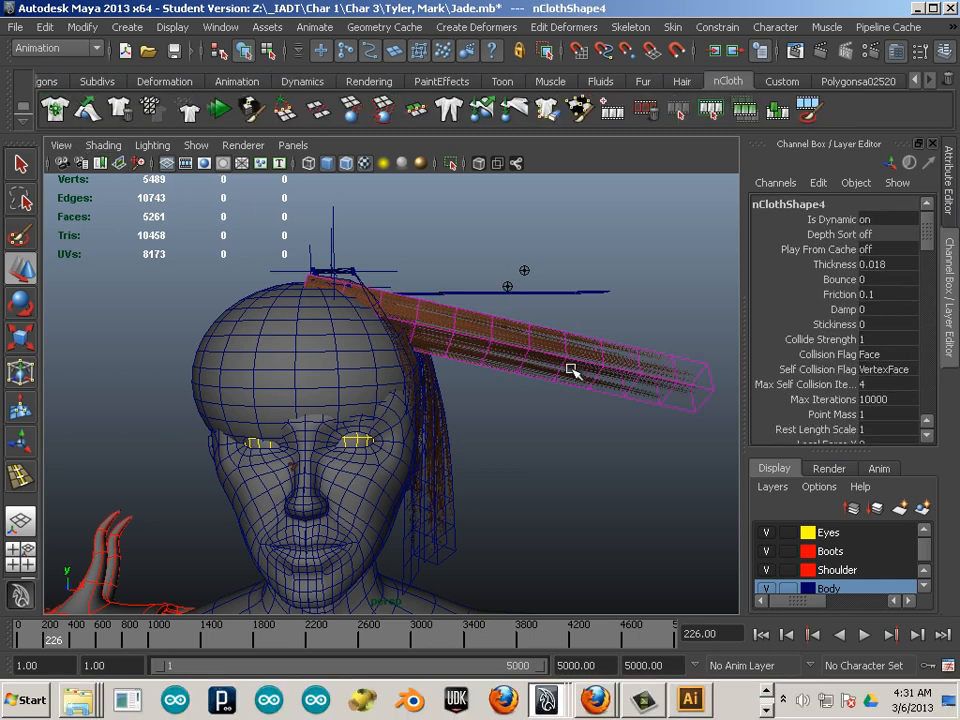
Step: Select the four vertices at the new strand's scalp end and pin them with a dynamic constraint
{"action": "left_click", "coordinate": [513, 350]}
{"action": "right_click_drag", "start_coordinate": [457, 350], "coordinate": [385, 345]}
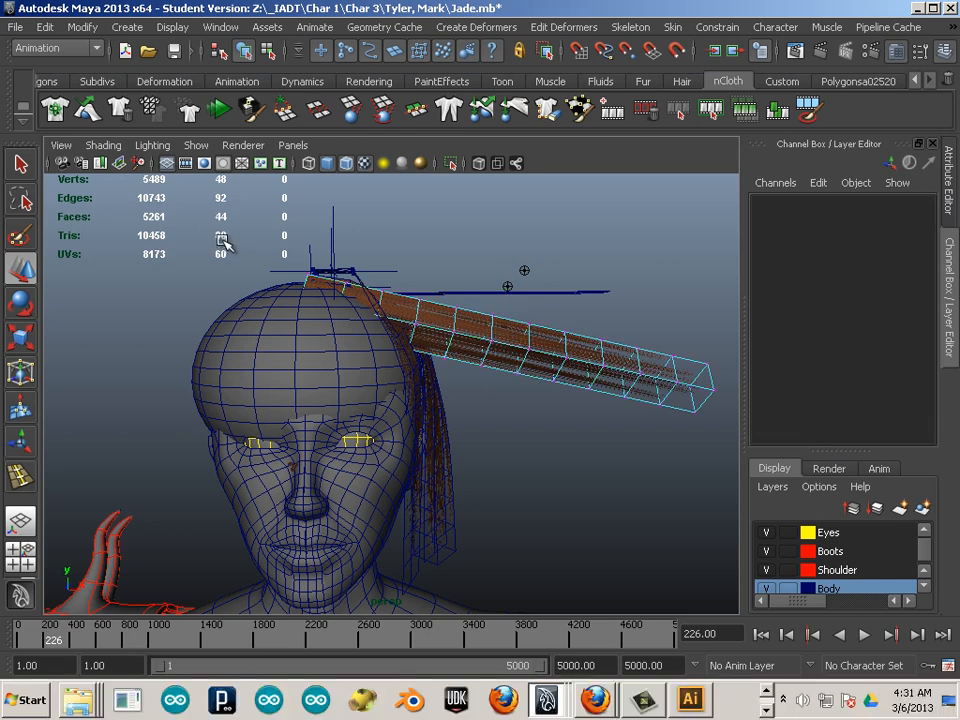
{"action": "left_click_drag", "start_coordinate": [222, 238], "coordinate": [318, 364]}
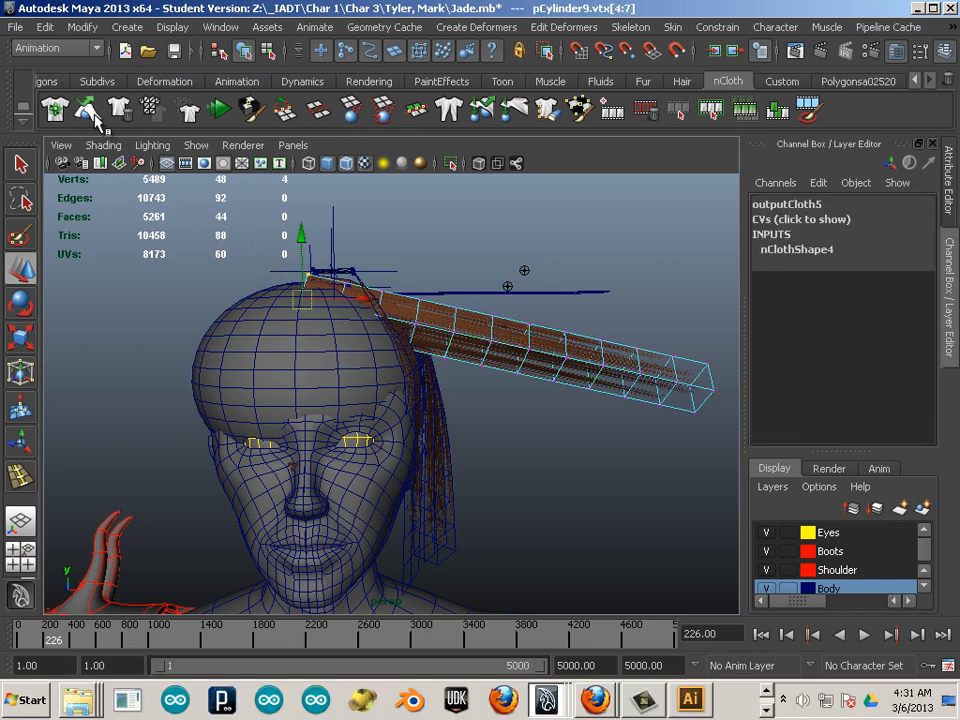
{"action": "left_click", "coordinate": [284, 109]}
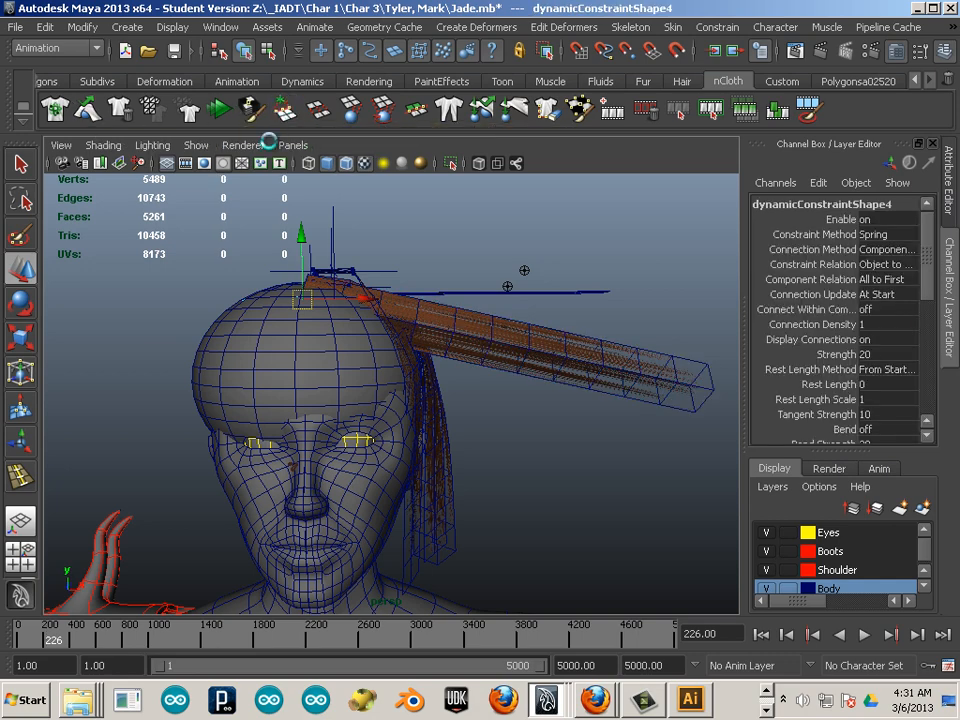
Step: Run the cloth simulation from frame 1 to frame 82 so the new strand drapes over the side of the head
{"action": "left_click", "coordinate": [521, 352]}
{"action": "left_click_drag", "start_coordinate": [60, 631], "coordinate": [2, 626]}
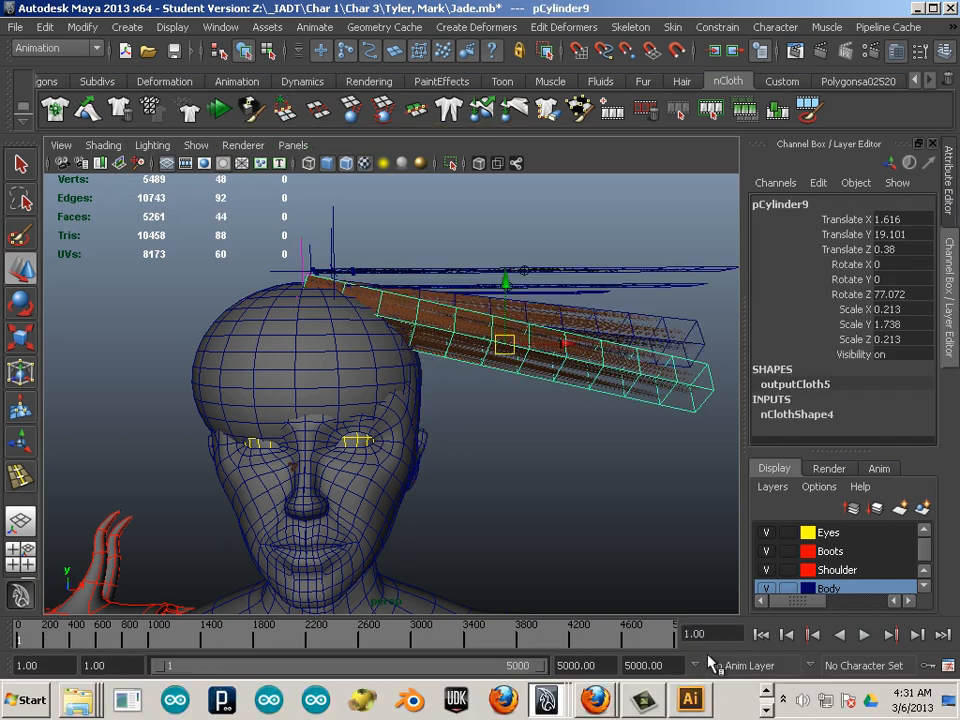
{"action": "left_click", "coordinate": [866, 635]}
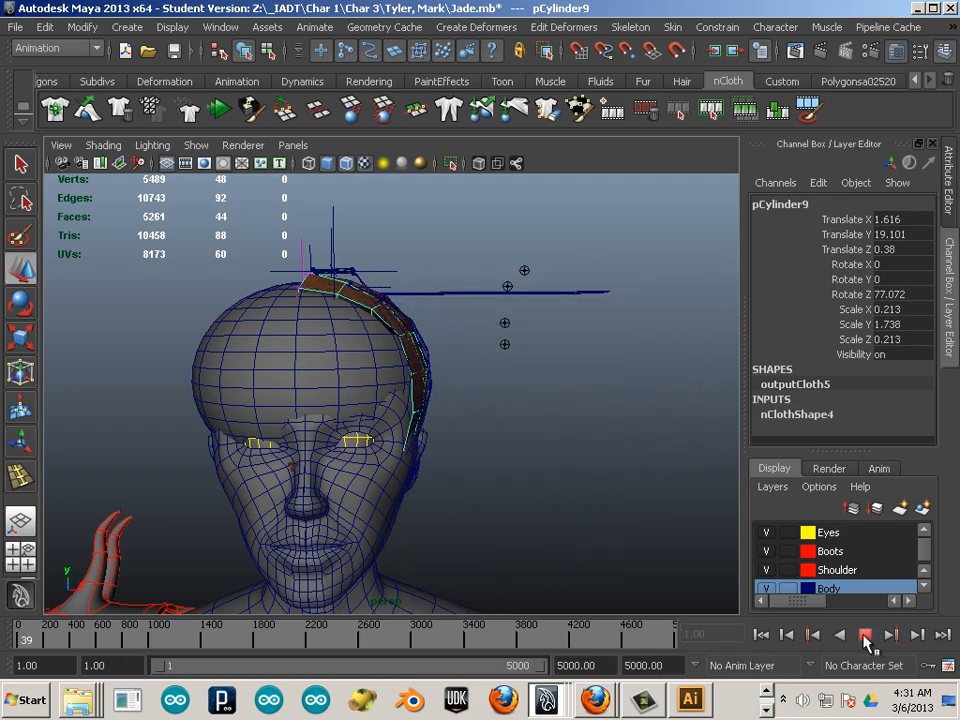
{"action": "left_click", "coordinate": [866, 636]}
Step: Duplicate the draped hair strands together and move the copies sideways away from the head, to about X 4.298
{"action": "left_click_drag", "start_coordinate": [600, 570], "coordinate": [429, 536], "text": "alt"}
{"action": "left_click", "coordinate": [489, 510]}
{"action": "left_click_drag", "start_coordinate": [613, 470], "coordinate": [414, 472], "text": "alt"}
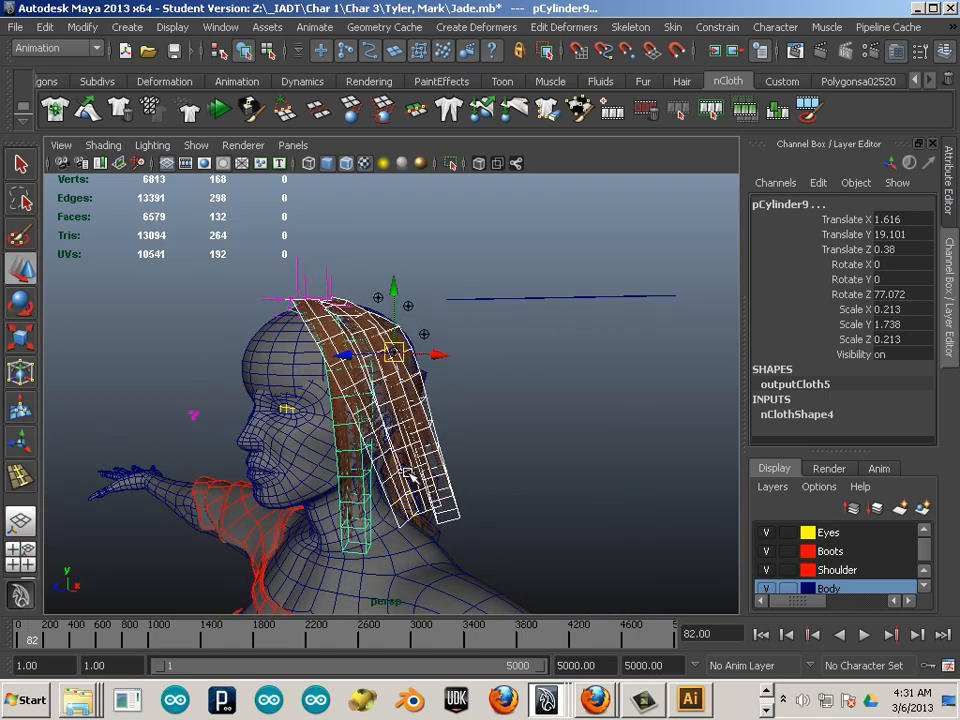
{"action": "key", "text": "ctrl+d"}
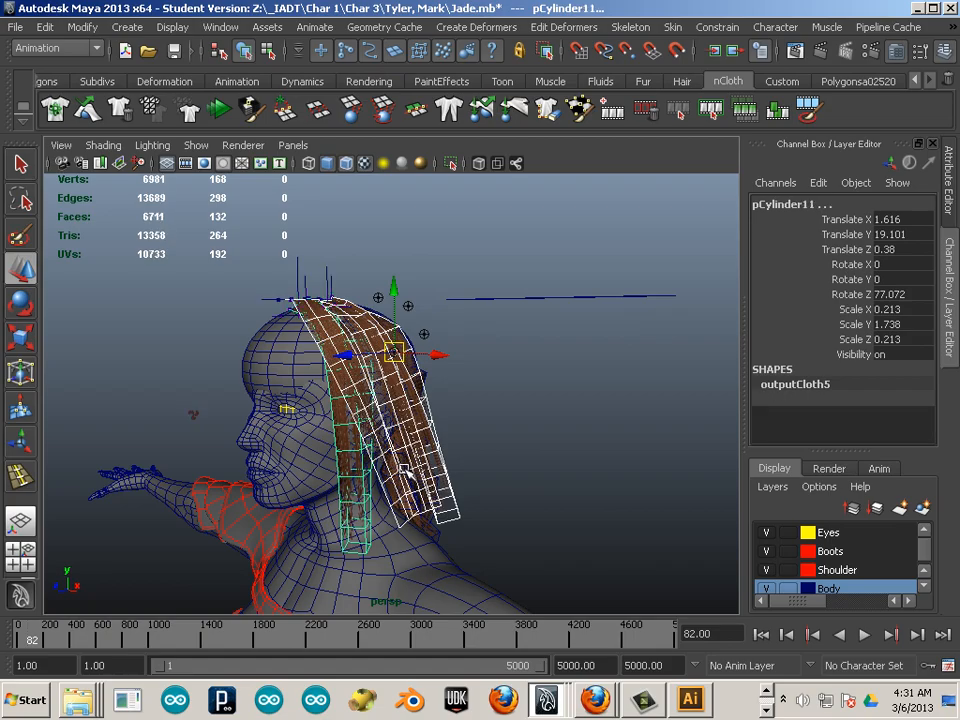
{"action": "left_click_drag", "start_coordinate": [437, 355], "coordinate": [403, 567]}
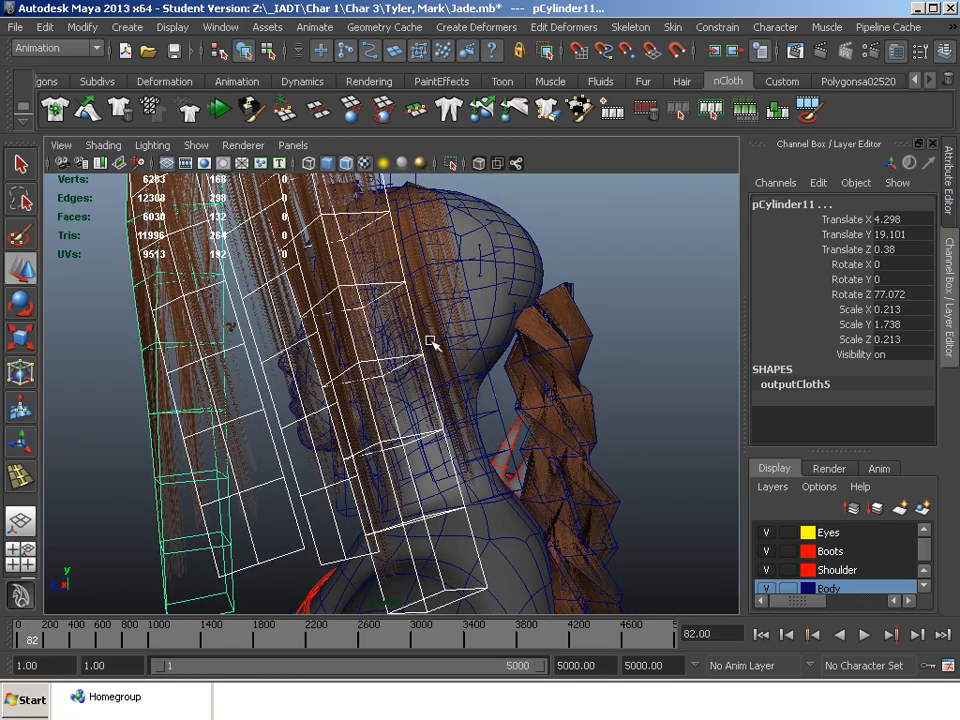
{"action": "left_click_drag", "start_coordinate": [430, 343], "coordinate": [415, 530], "text": "alt"}
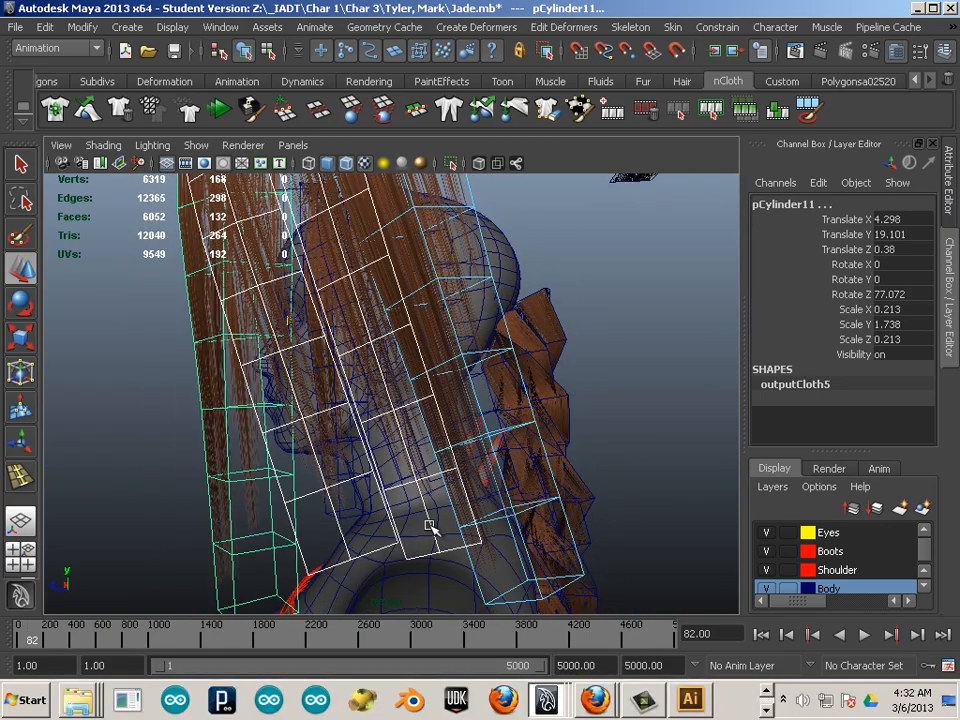
{"action": "left_click", "coordinate": [428, 526]}
{"action": "key", "text": "F10"}
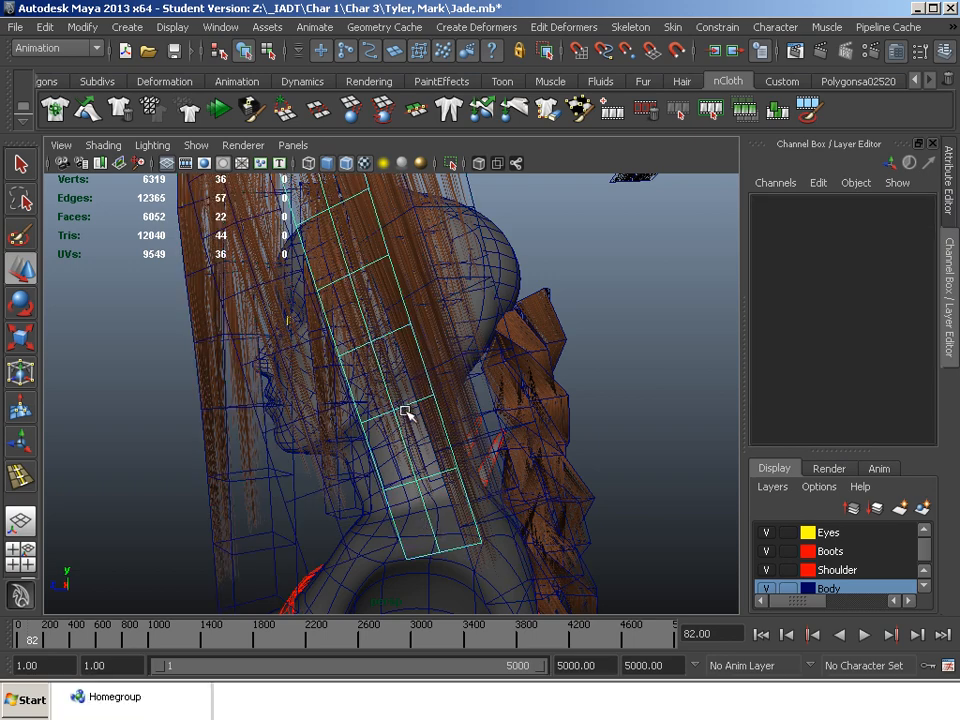
{"action": "left_click", "coordinate": [431, 521]}
{"action": "left_click_drag", "start_coordinate": [358, 510], "coordinate": [415, 519], "text": "alt"}
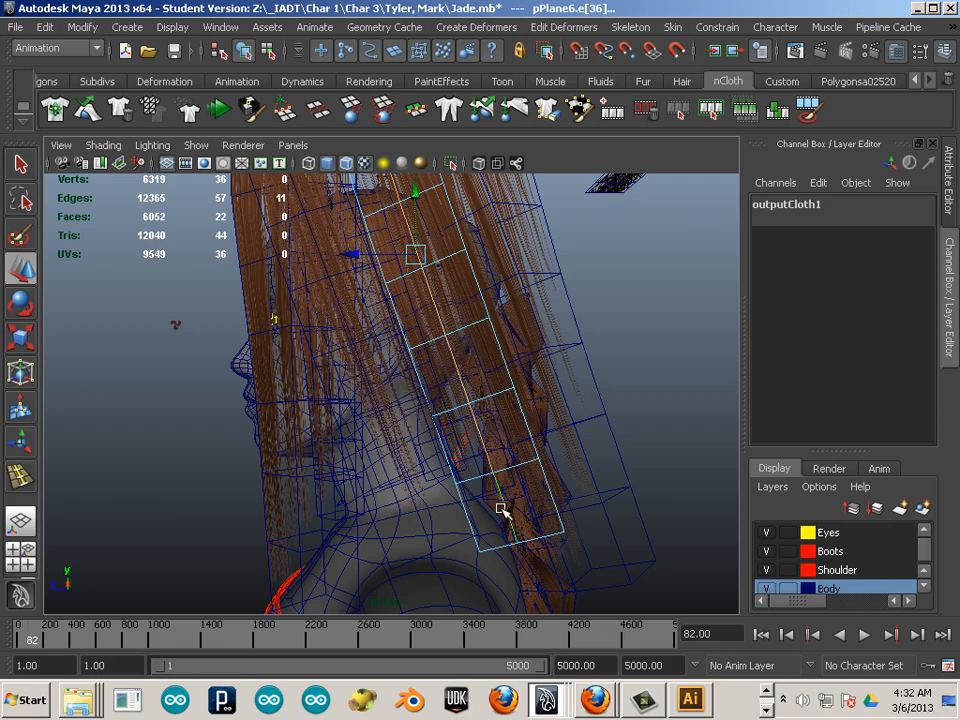
{"action": "left_click_drag", "start_coordinate": [503, 510], "coordinate": [529, 418], "text": "alt"}
{"action": "left_click_drag", "start_coordinate": [631, 349], "coordinate": [583, 471]}
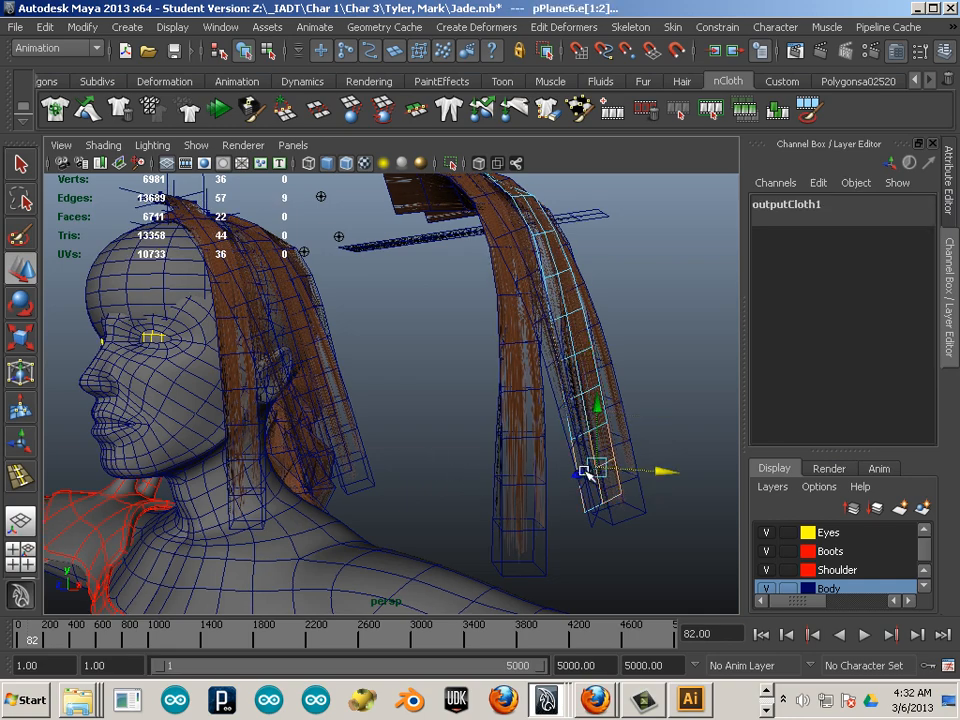
{"action": "left_click", "coordinate": [620, 524]}
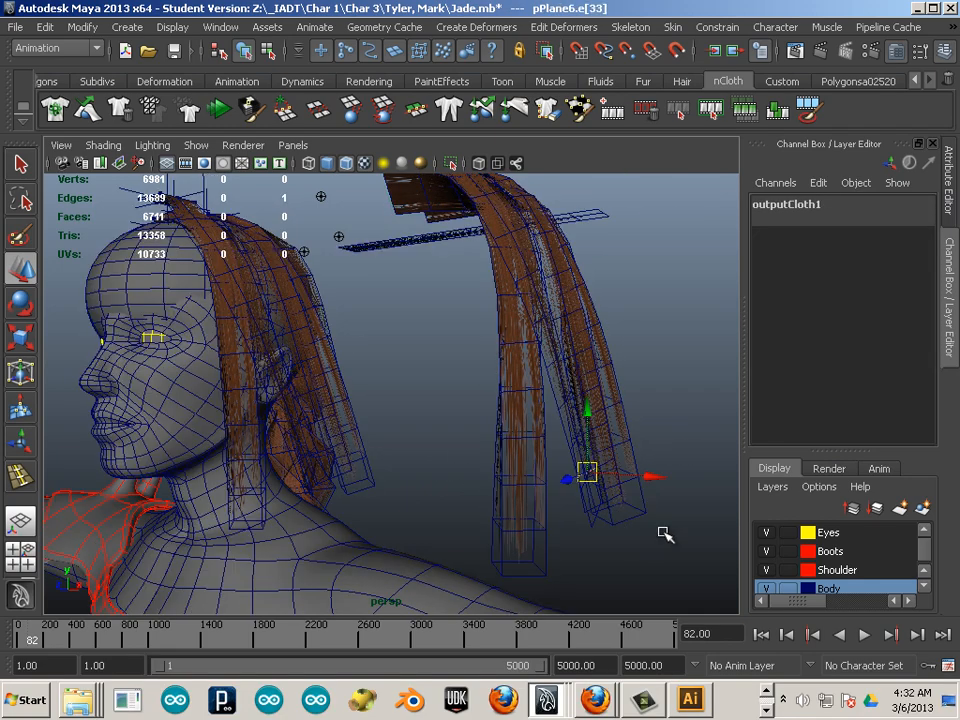
{"action": "left_click", "coordinate": [664, 533]}
Step: Select all the duplicated strands beside the head and combine them into one mesh
{"action": "left_click", "coordinate": [636, 499]}
{"action": "left_click_drag", "start_coordinate": [663, 428], "coordinate": [504, 463], "text": "shift"}
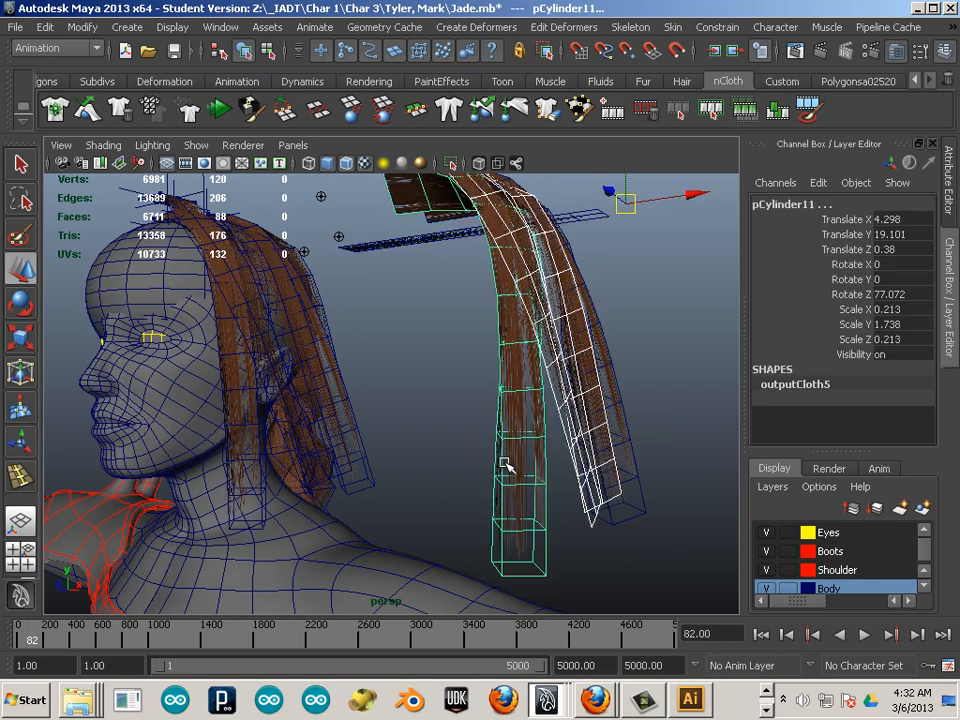
{"action": "left_click", "coordinate": [621, 428], "text": "shift"}
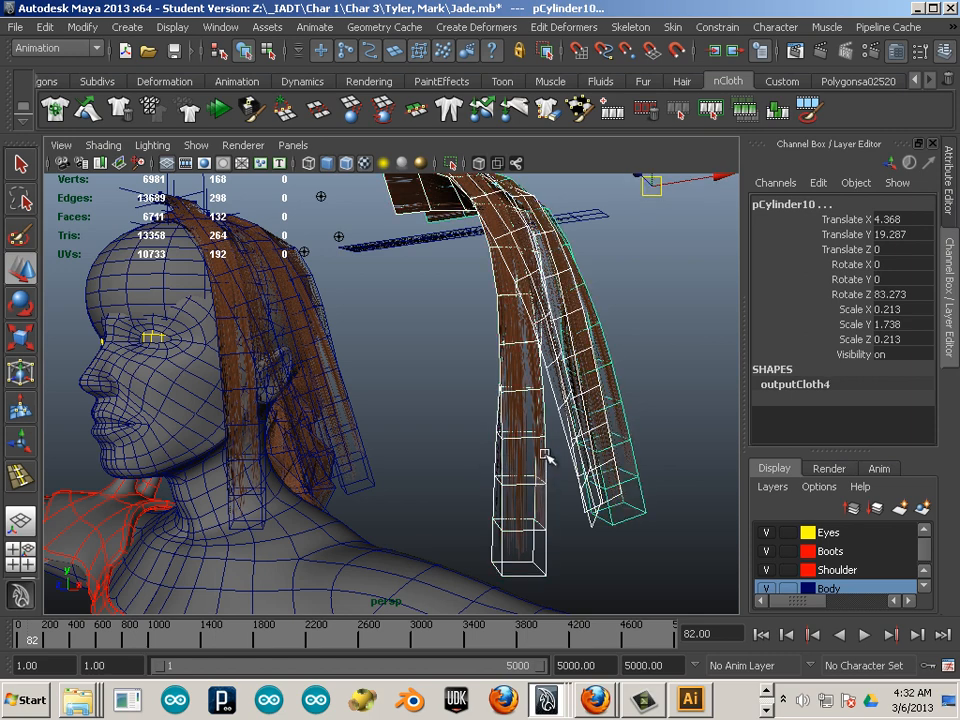
{"action": "left_click", "coordinate": [58, 48]}
{"action": "left_click", "coordinate": [40, 79]}
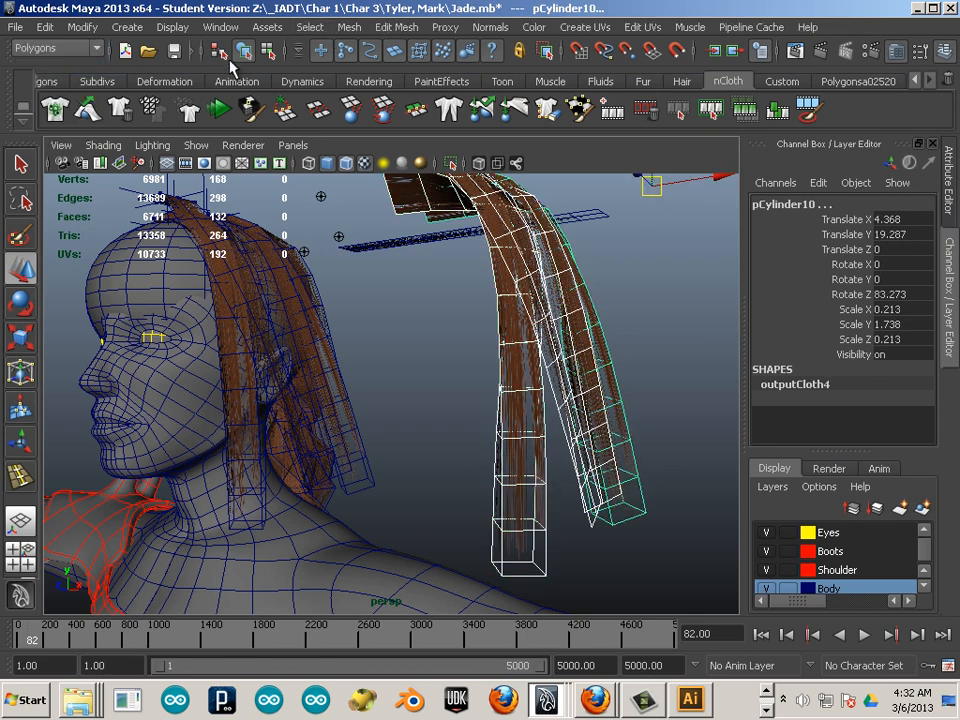
{"action": "left_click", "coordinate": [349, 27]}
{"action": "left_click", "coordinate": [376, 54]}
Step: Delete the lengthwise middle edge loops of the two flat strands in the combined hair mesh
{"action": "left_click_drag", "start_coordinate": [540, 394], "coordinate": [487, 420], "text": "alt"}
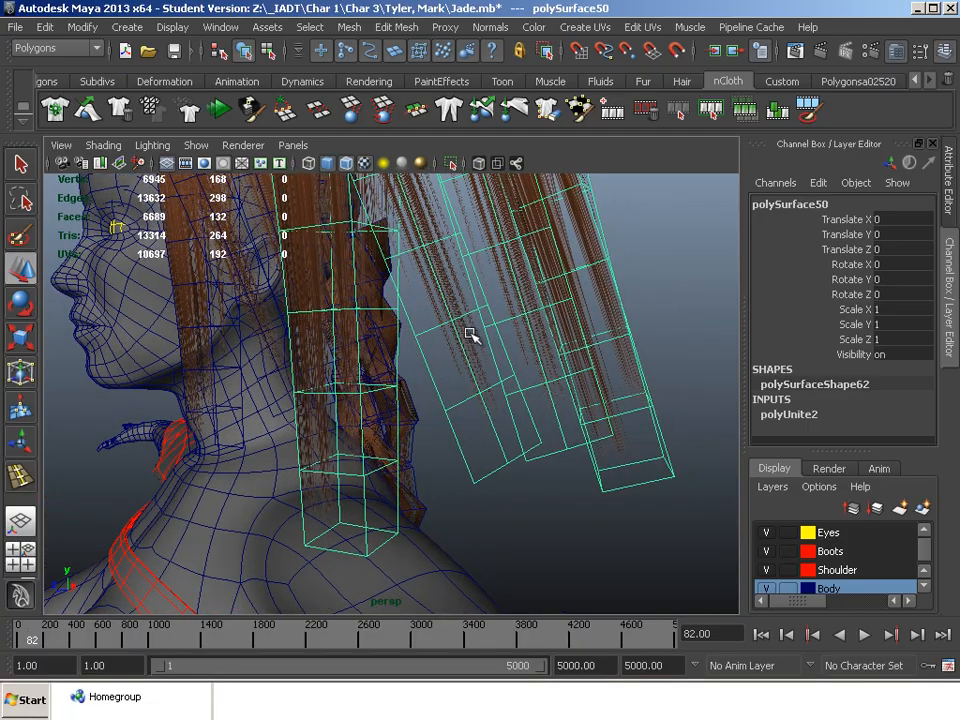
{"action": "key", "text": "F10"}
{"action": "left_click", "coordinate": [492, 424]}
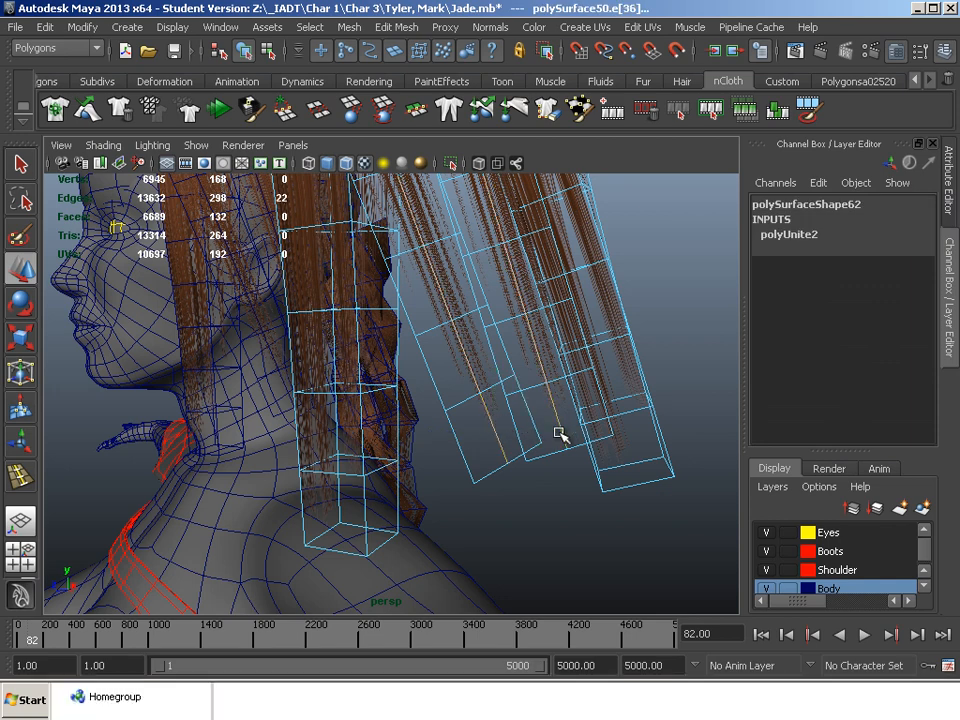
{"action": "key", "text": "Delete"}
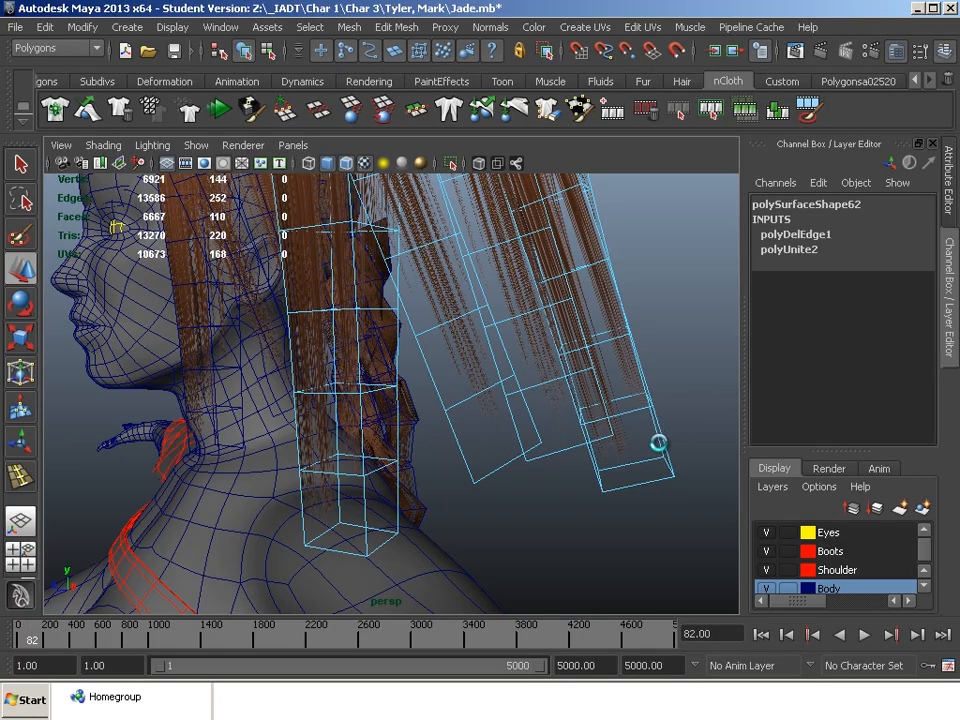
{"action": "left_click", "coordinate": [582, 522]}
Step: Select the vertices at the open scalp end of the combined hair and scale them down vertically
{"action": "left_click_drag", "start_coordinate": [582, 522], "coordinate": [521, 497], "text": "alt"}
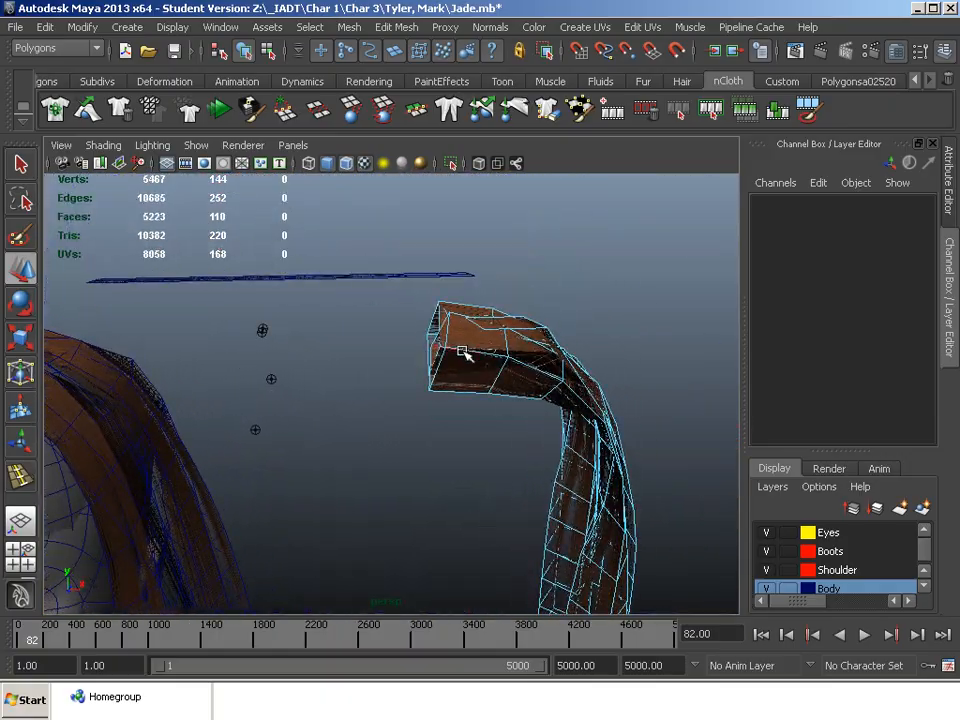
{"action": "left_click_drag", "start_coordinate": [441, 366], "coordinate": [357, 252], "text": "alt"}
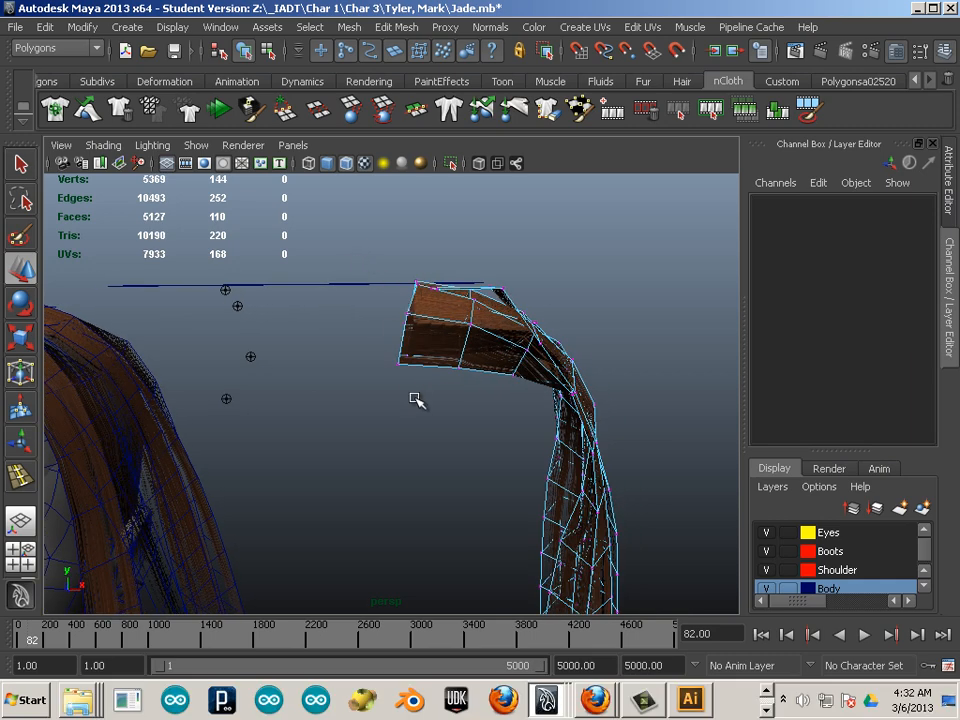
{"action": "left_click_drag", "start_coordinate": [417, 399], "coordinate": [308, 280]}
{"action": "left_click_drag", "start_coordinate": [381, 368], "coordinate": [381, 389]}
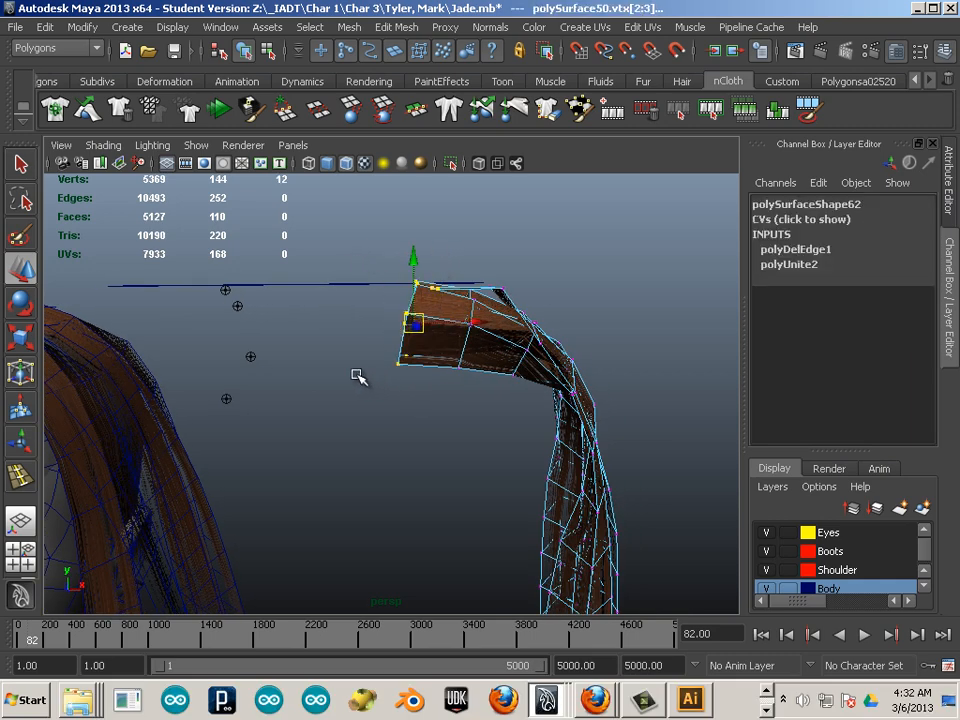
{"action": "left_click", "coordinate": [21, 336]}
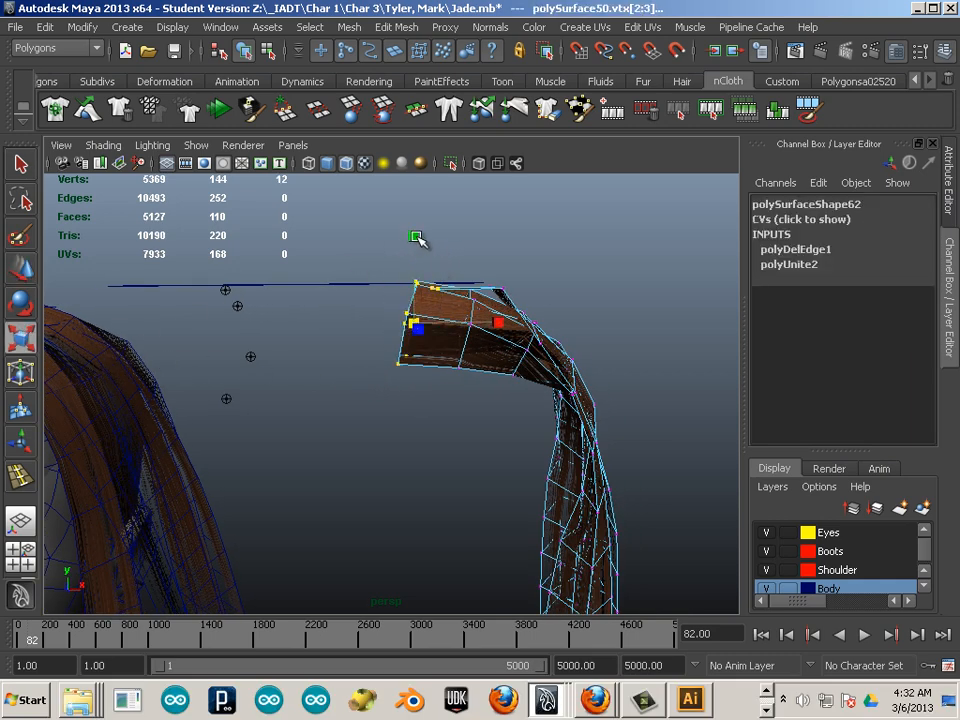
{"action": "left_click_drag", "start_coordinate": [415, 237], "coordinate": [410, 256]}
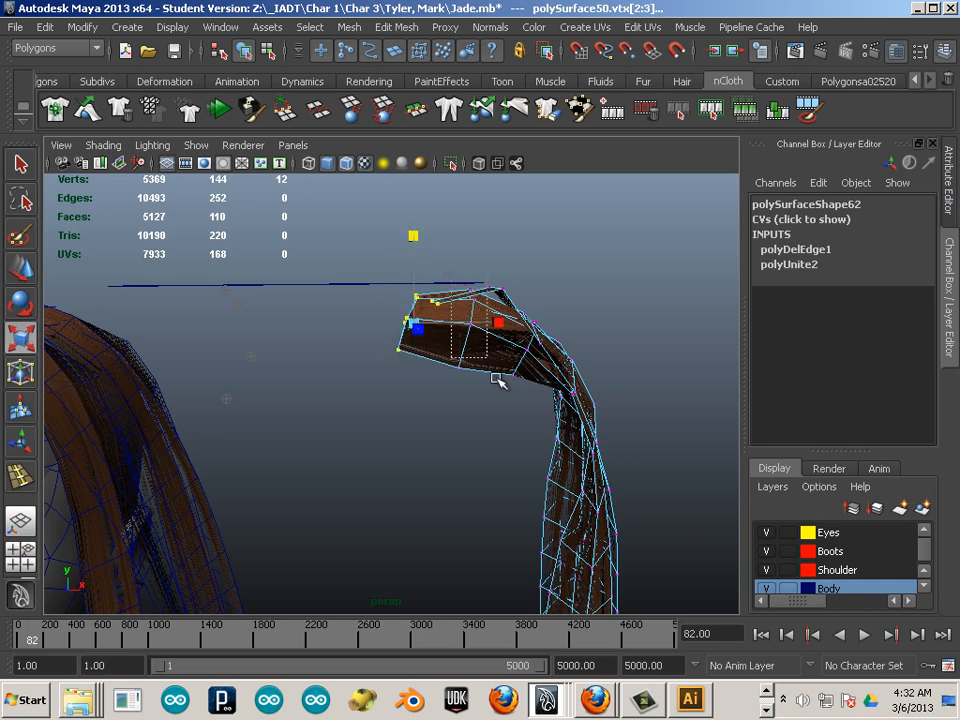
Step: Scale the second row of vertices behind the scalp end down vertically, and return to object selection with nothing selected
{"action": "left_click_drag", "start_coordinate": [507, 414], "coordinate": [507, 414]}
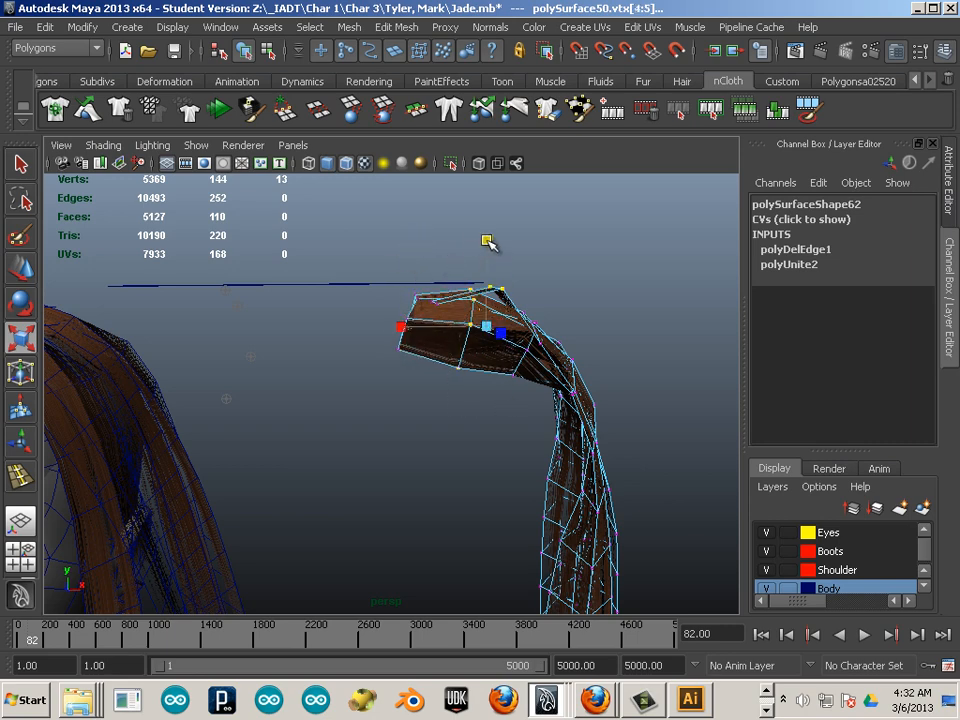
{"action": "left_click_drag", "start_coordinate": [487, 241], "coordinate": [490, 274]}
{"action": "left_click", "coordinate": [588, 366]}
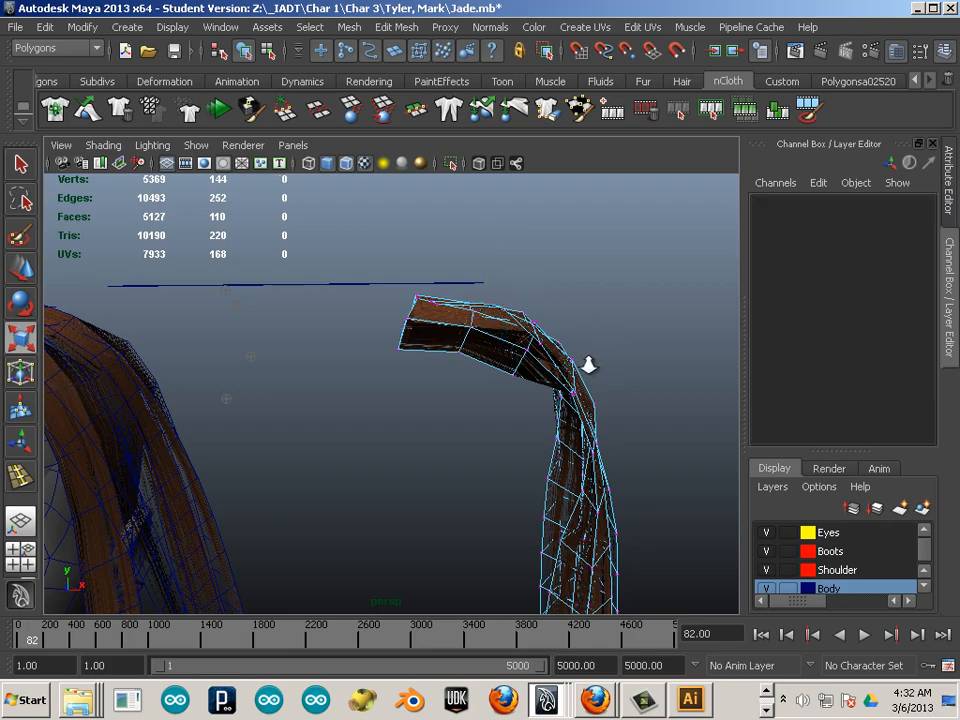
{"action": "right_click_drag", "start_coordinate": [588, 366], "coordinate": [540, 340], "text": "alt"}
{"action": "left_click", "coordinate": [526, 400]}
{"action": "left_click_drag", "start_coordinate": [567, 421], "coordinate": [540, 411], "text": "alt"}
{"action": "middle_click_drag", "start_coordinate": [360, 402], "coordinate": [451, 399], "text": "alt"}
{"action": "left_click", "coordinate": [451, 402]}
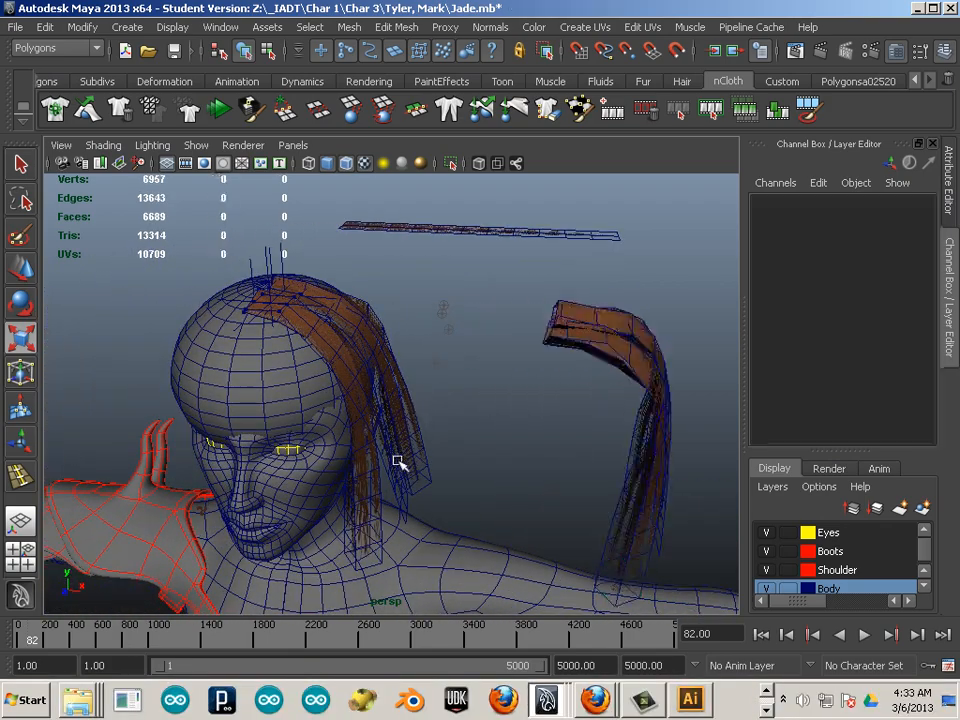
Step: Select the air field in front of the face and set its Magnitude to 10
{"action": "left_click_drag", "start_coordinate": [398, 463], "coordinate": [411, 430], "text": "alt"}
{"action": "left_click_drag", "start_coordinate": [436, 484], "coordinate": [368, 538]}
{"action": "left_click_drag", "start_coordinate": [462, 509], "coordinate": [355, 538], "text": "alt"}
{"action": "left_click", "coordinate": [121, 447]}
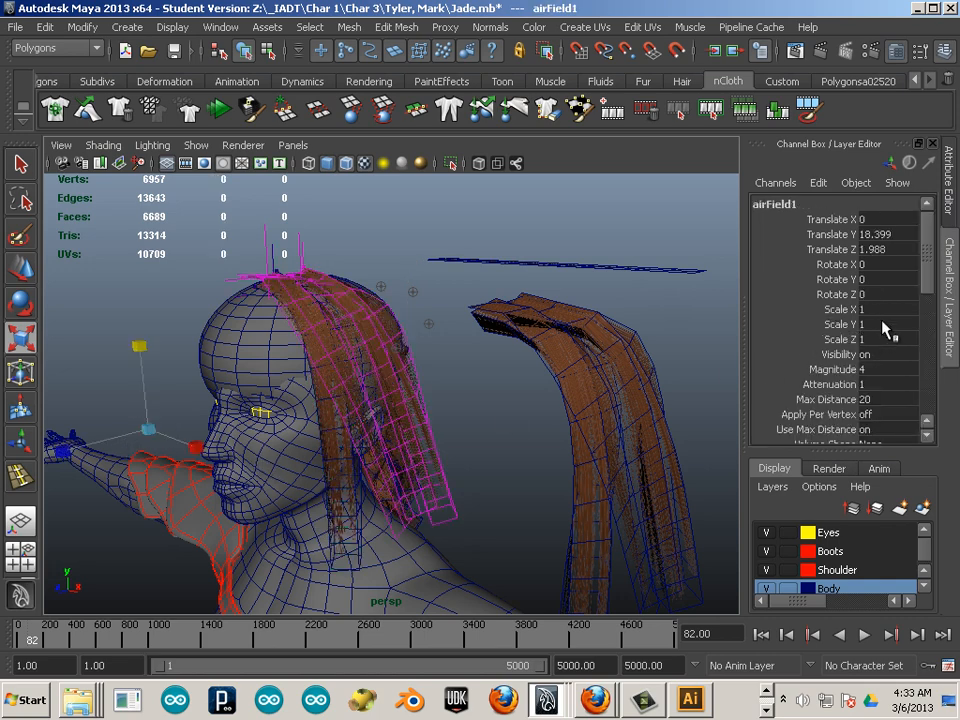
{"action": "left_click", "coordinate": [866, 369]}
{"action": "key", "text": "Return"}
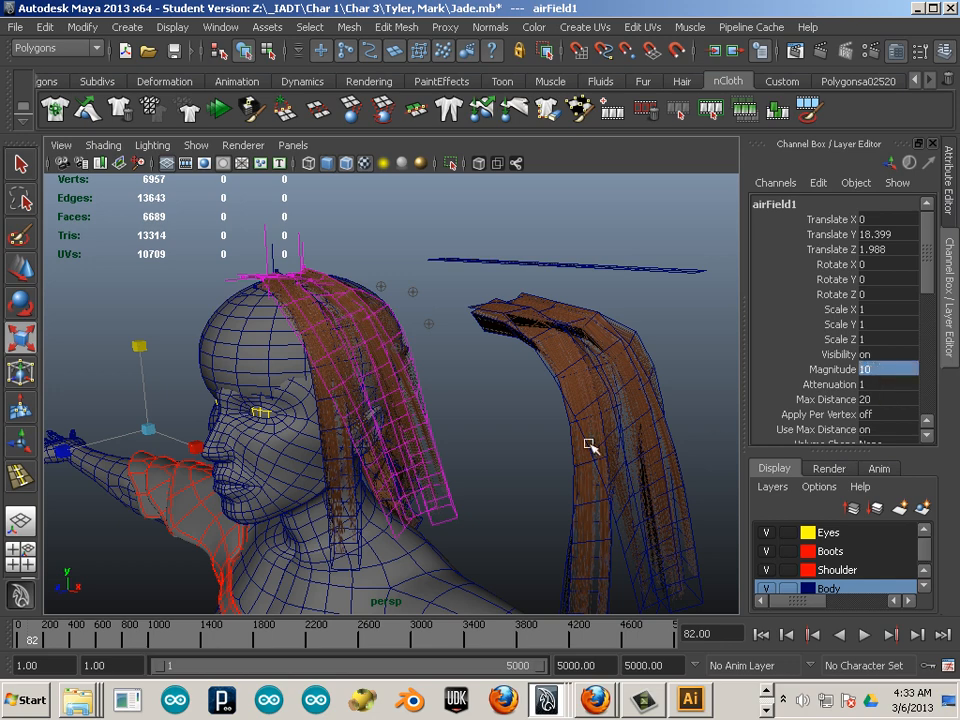
Step: Rerun the cloth simulation from frame 1 to frame 88 with the stronger air field
{"action": "left_click_drag", "start_coordinate": [60, 636], "coordinate": [2, 626]}
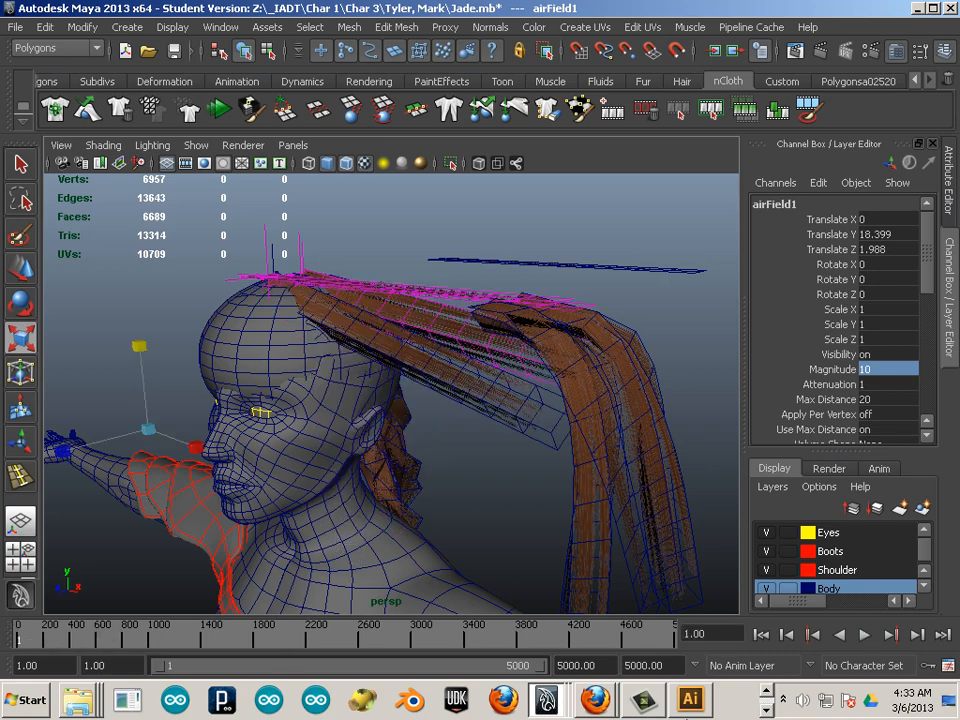
{"action": "left_click", "coordinate": [864, 636]}
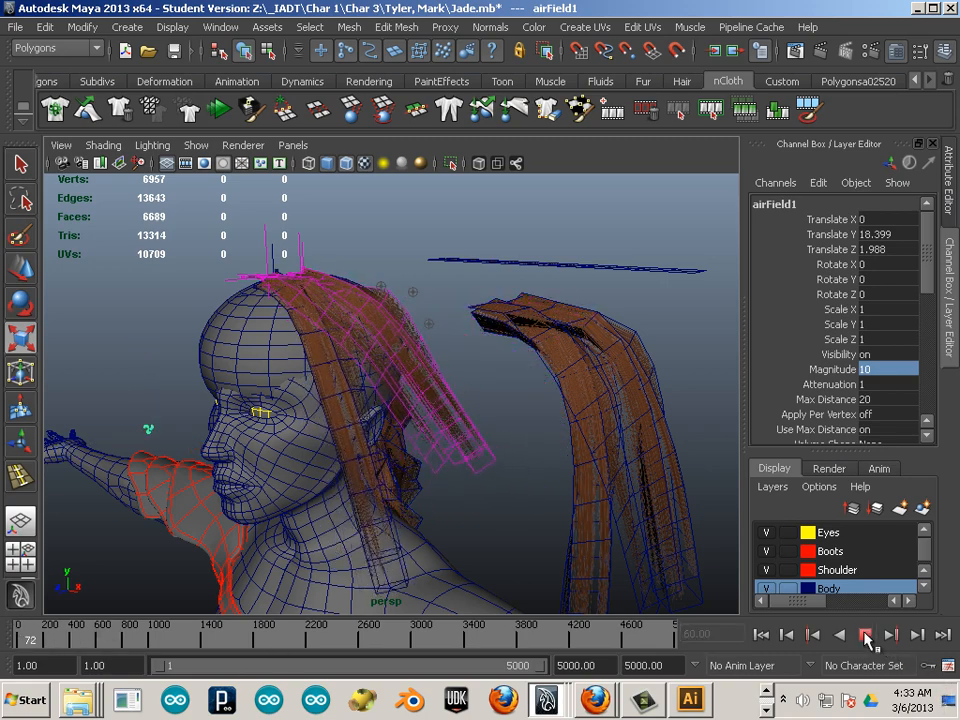
{"action": "left_click", "coordinate": [865, 636]}
Step: Duplicate one flat and two cylindrical draped strands together and move the copies sideways away from the head, to about X 4.394
{"action": "left_click_drag", "start_coordinate": [461, 507], "coordinate": [490, 486], "text": "alt"}
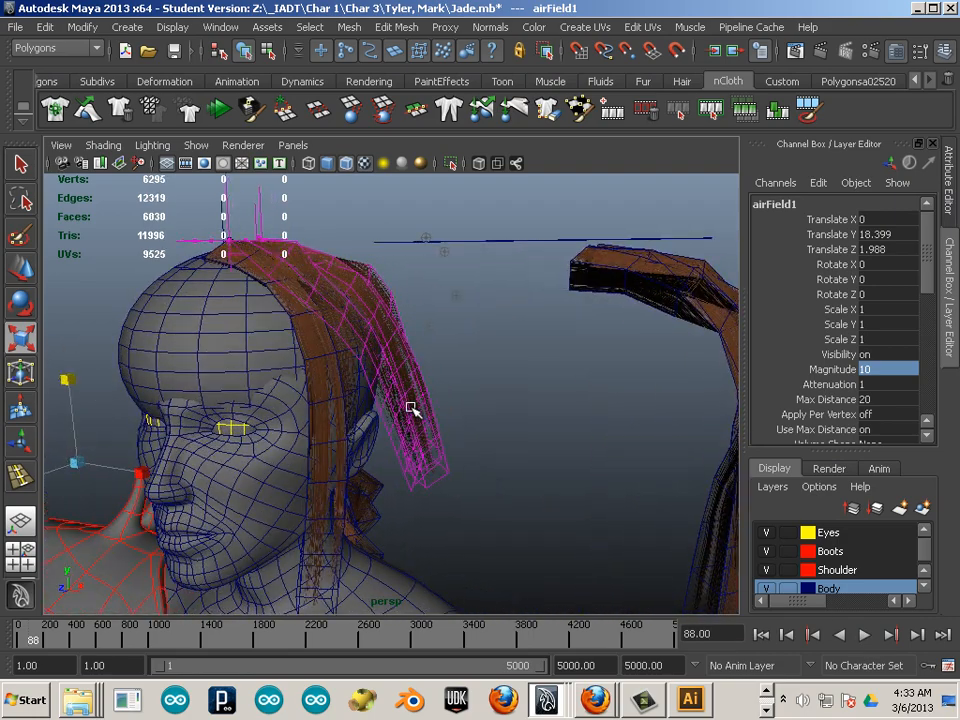
{"action": "left_click", "coordinate": [437, 370]}
{"action": "left_click", "coordinate": [419, 385]}
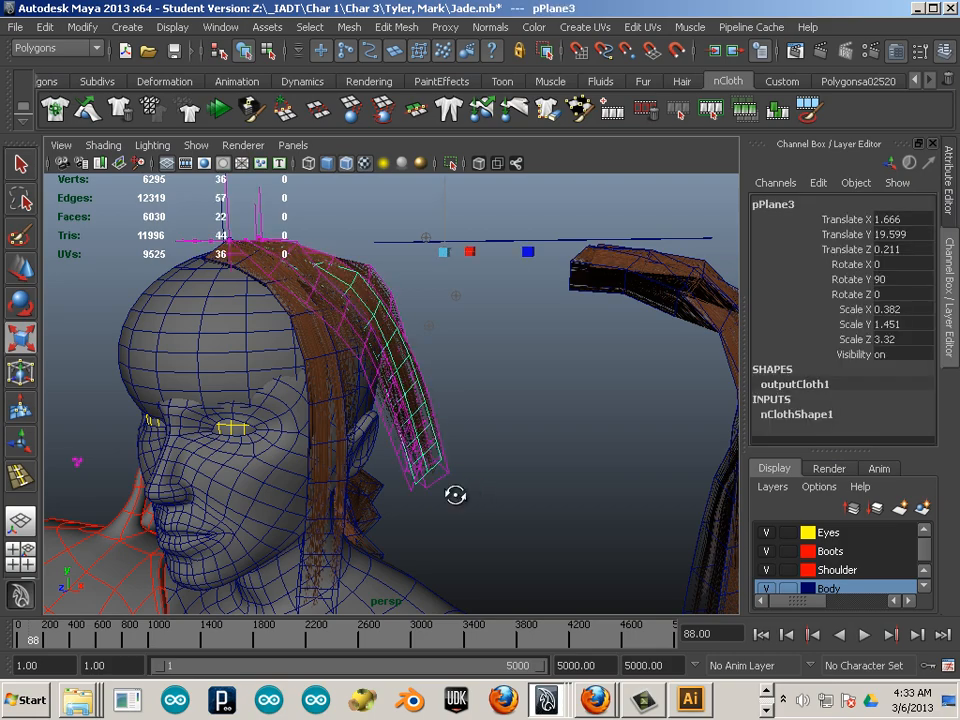
{"action": "left_click_drag", "start_coordinate": [454, 494], "coordinate": [434, 470], "text": "alt"}
{"action": "left_click", "coordinate": [381, 405]}
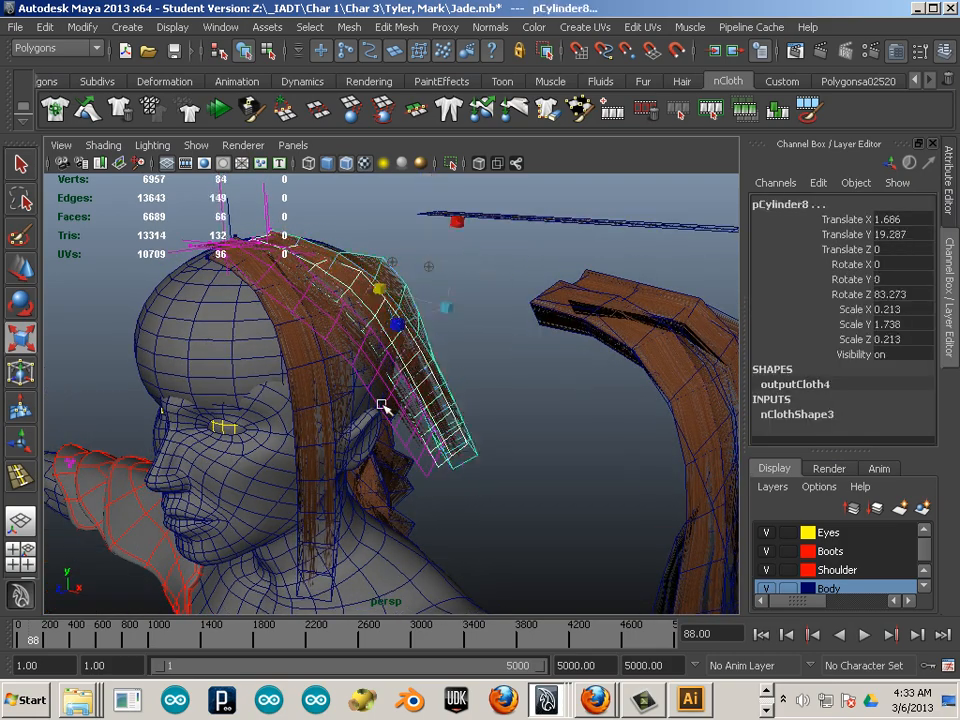
{"action": "left_click", "coordinate": [324, 437]}
{"action": "left_click_drag", "start_coordinate": [437, 517], "coordinate": [230, 385], "text": "alt"}
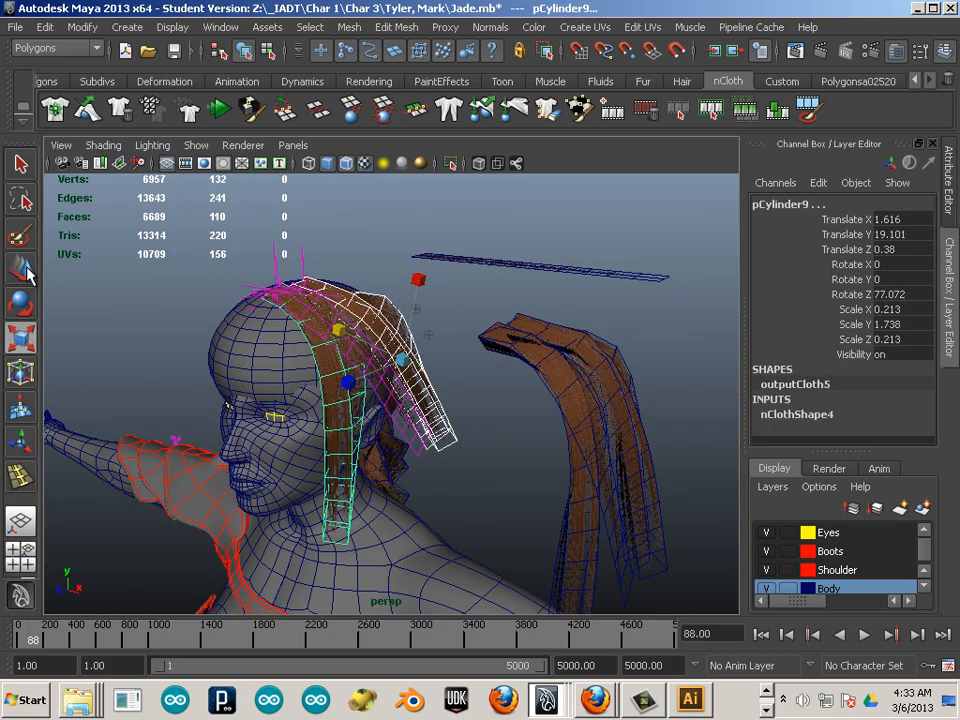
{"action": "key", "text": "w"}
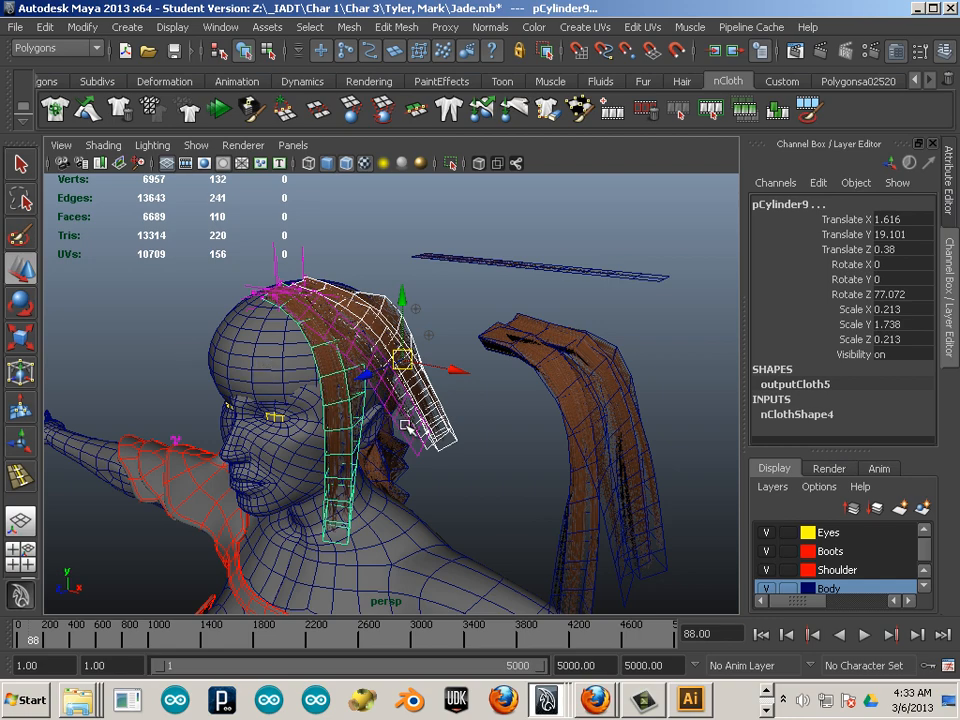
{"action": "key", "text": "ctrl+d"}
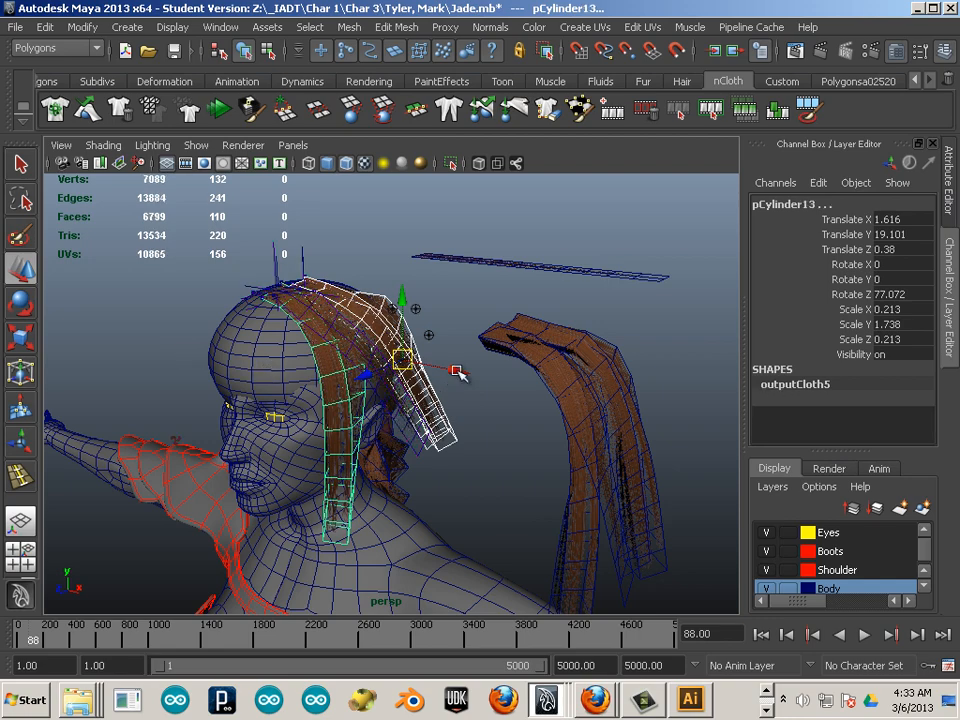
{"action": "left_click_drag", "start_coordinate": [458, 372], "coordinate": [674, 418]}
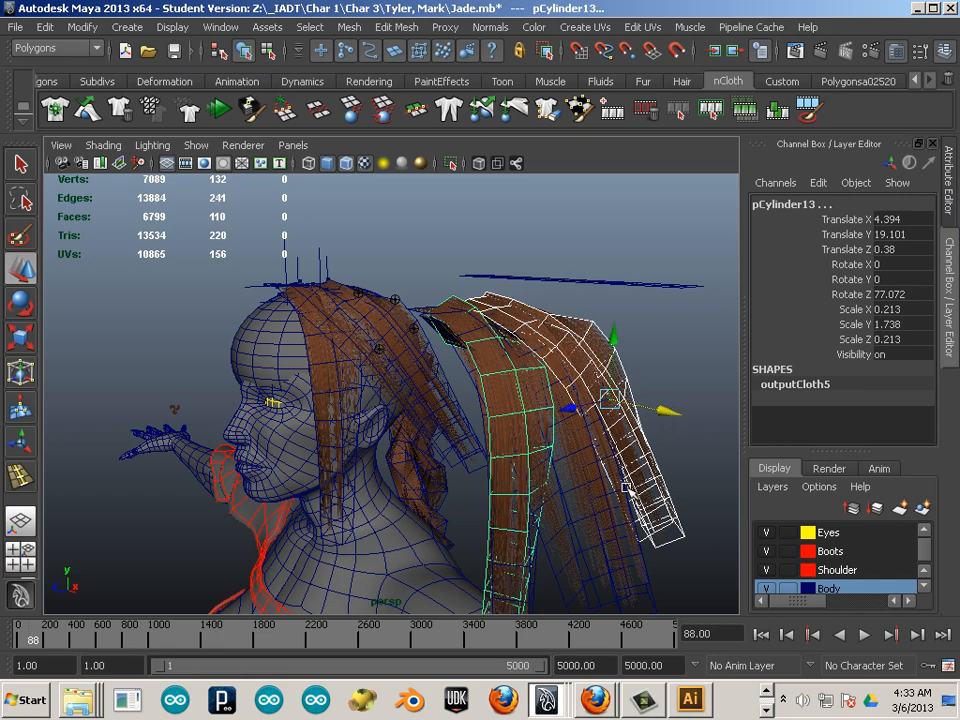
Step: Combine the new strand copies into one mesh and merge it with the earlier combined hair mesh
{"action": "left_click_drag", "start_coordinate": [527, 507], "coordinate": [513, 490], "text": "alt"}
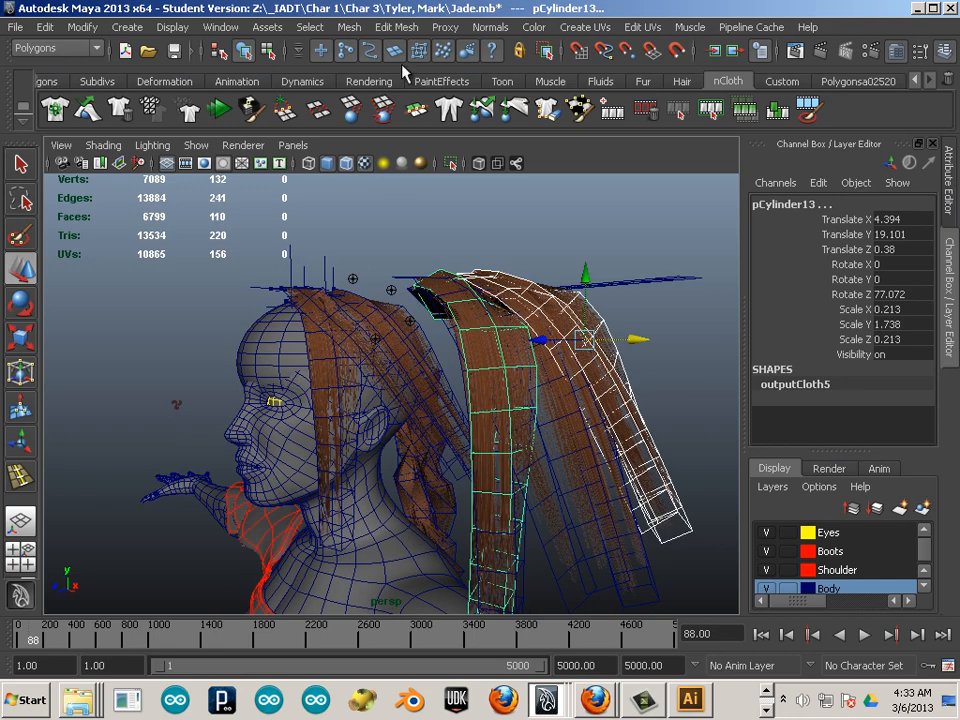
{"action": "left_click", "coordinate": [347, 28]}
{"action": "left_click", "coordinate": [372, 53]}
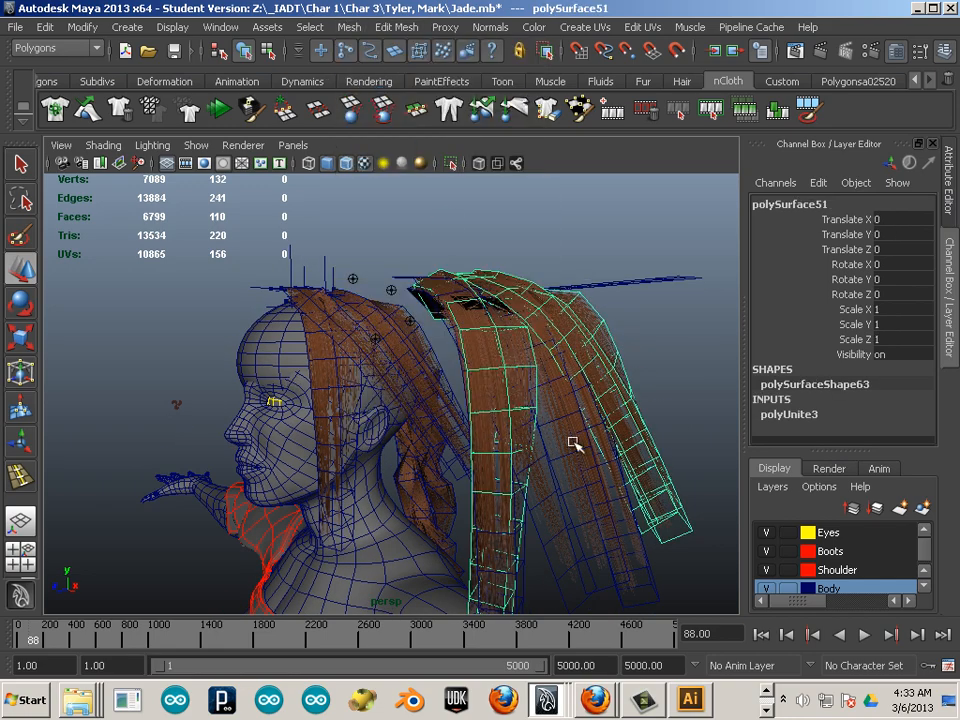
{"action": "left_click", "coordinate": [578, 447], "text": "shift"}
{"action": "left_click", "coordinate": [349, 27]}
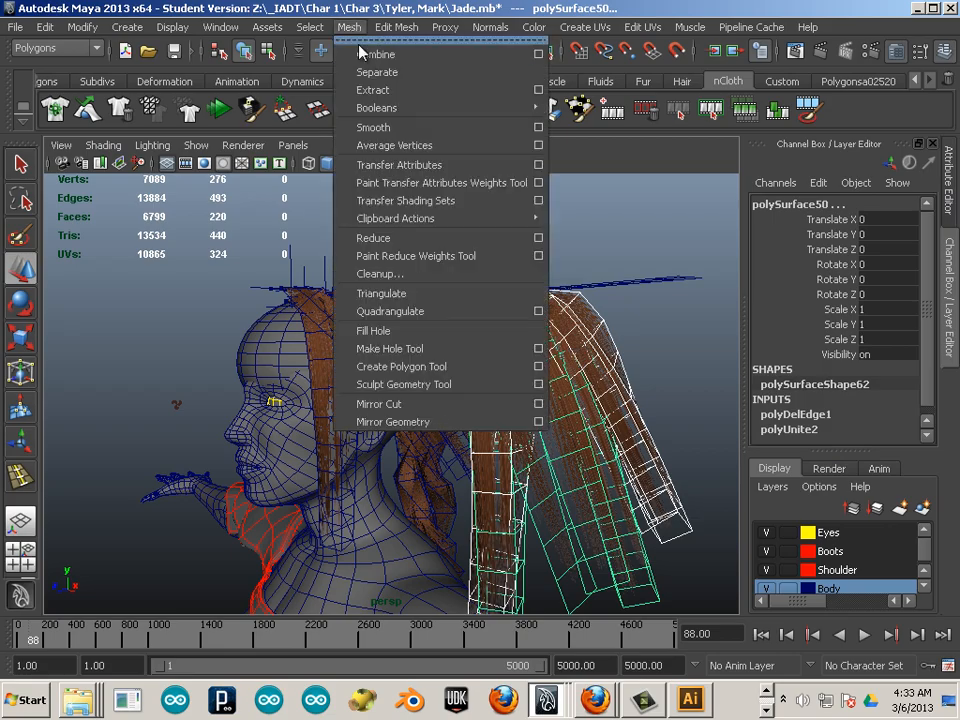
{"action": "left_click", "coordinate": [374, 52]}
Step: Duplicate the cylindrical strand beside the face and move the copy among the separate hair strands, to about X 4.415 and Z 0.037
{"action": "left_click_drag", "start_coordinate": [370, 205], "coordinate": [378, 417], "text": "alt"}
{"action": "left_click", "coordinate": [365, 391]}
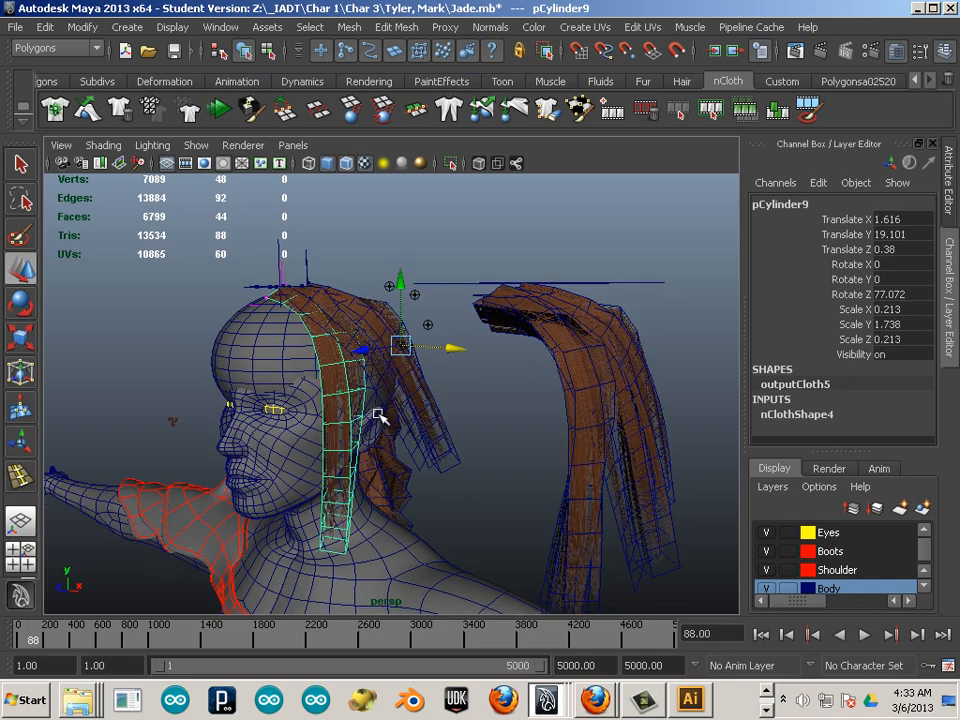
{"action": "key", "text": "ctrl+d"}
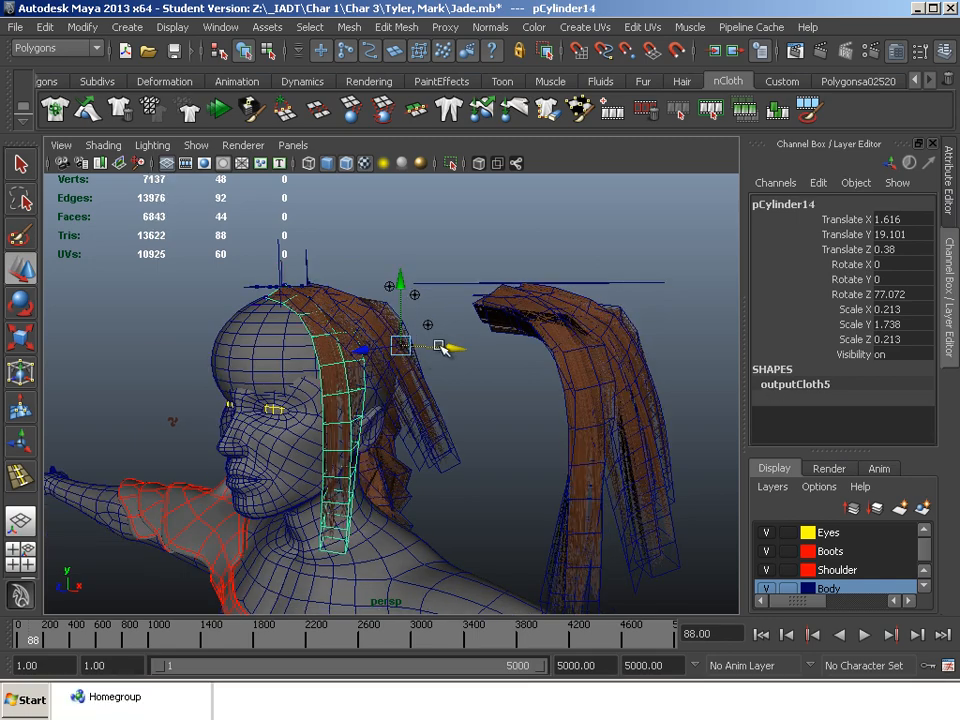
{"action": "left_click_drag", "start_coordinate": [440, 346], "coordinate": [757, 366]}
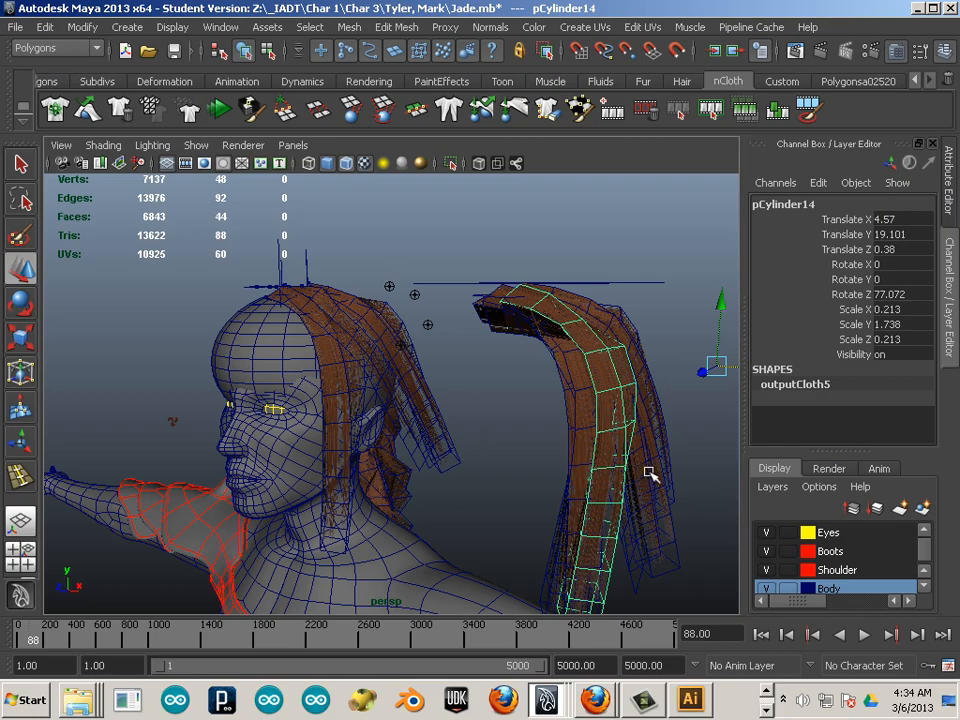
{"action": "left_click_drag", "start_coordinate": [648, 473], "coordinate": [563, 452], "text": "alt"}
{"action": "left_click_drag", "start_coordinate": [430, 375], "coordinate": [568, 394]}
{"action": "left_click_drag", "start_coordinate": [655, 401], "coordinate": [515, 406]}
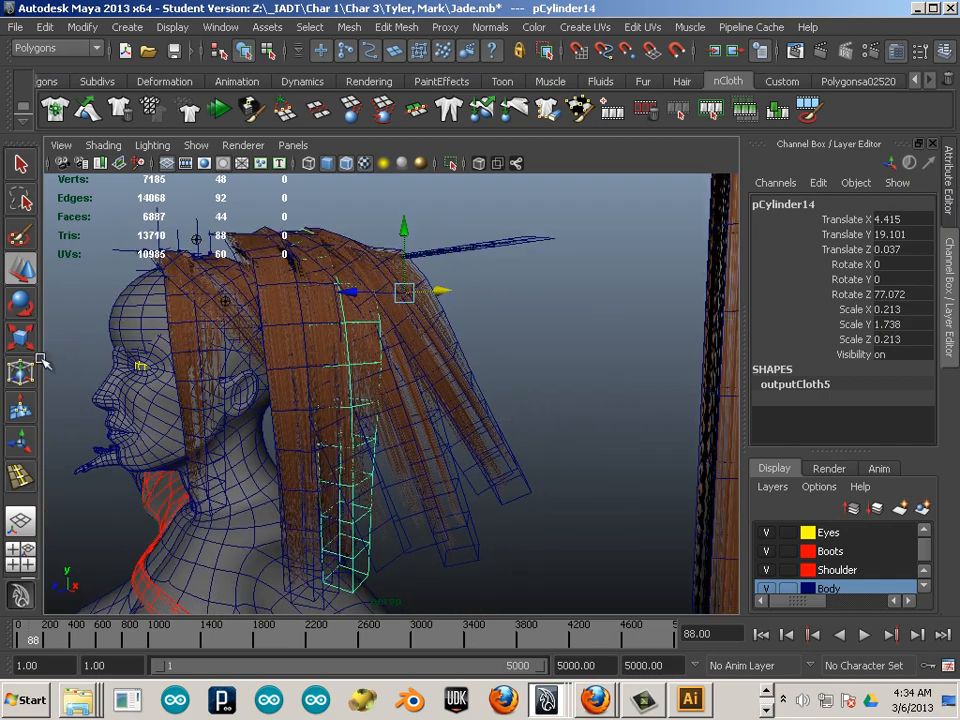
Step: Rotate the strand copy to about -7.677 degrees in Y and combine it with the separate hair mesh
{"action": "left_click", "coordinate": [18, 306]}
{"action": "left_click_drag", "start_coordinate": [333, 268], "coordinate": [320, 275]}
{"action": "left_click", "coordinate": [417, 459]}
{"action": "left_click_drag", "start_coordinate": [417, 459], "coordinate": [340, 373], "text": "alt"}
{"action": "left_click", "coordinate": [515, 425]}
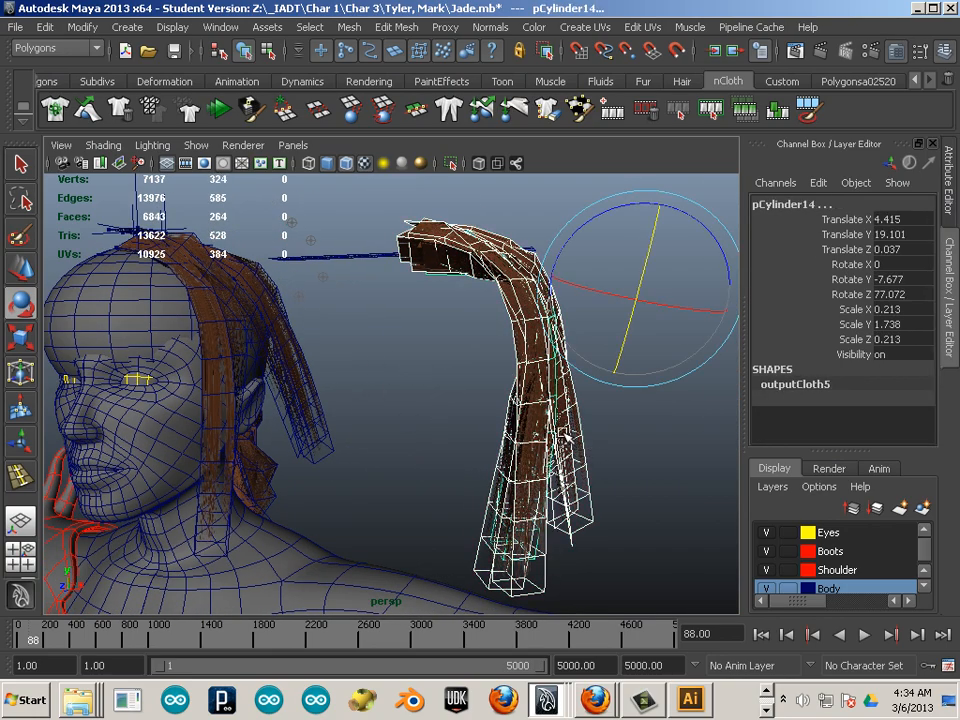
{"action": "left_click", "coordinate": [349, 27]}
{"action": "left_click", "coordinate": [380, 54]}
Step: Put the original simulated strands on the head into a new display layer and hide that layer
{"action": "left_click", "coordinate": [433, 424]}
{"action": "left_click_drag", "start_coordinate": [433, 424], "coordinate": [498, 472], "text": "alt"}
{"action": "left_click_drag", "start_coordinate": [291, 441], "coordinate": [258, 428], "text": "alt"}
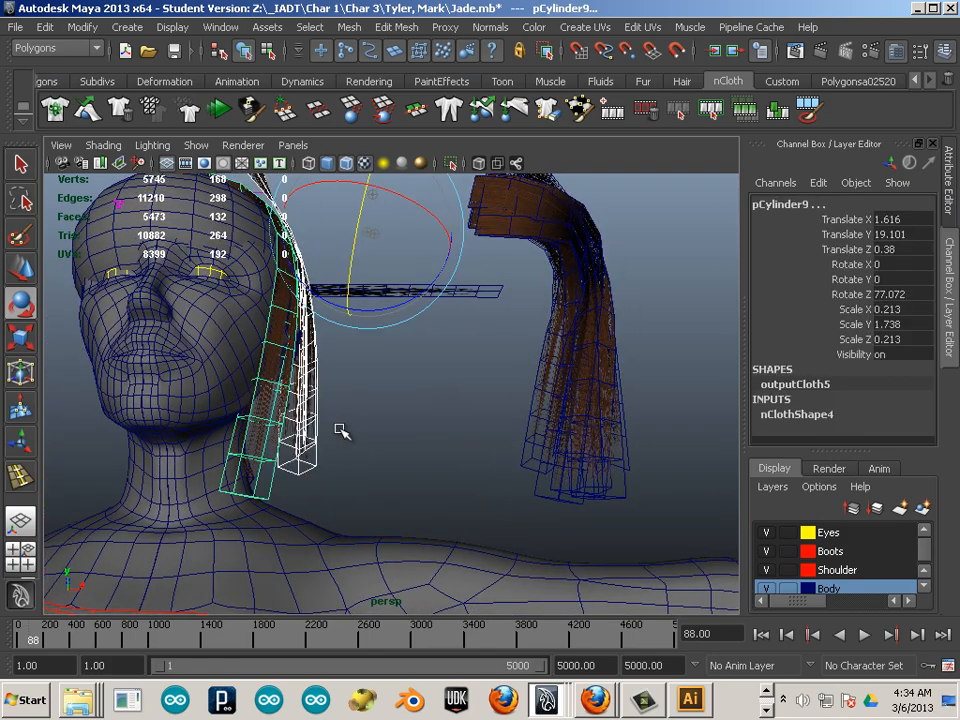
{"action": "left_click_drag", "start_coordinate": [340, 430], "coordinate": [330, 470], "text": "alt"}
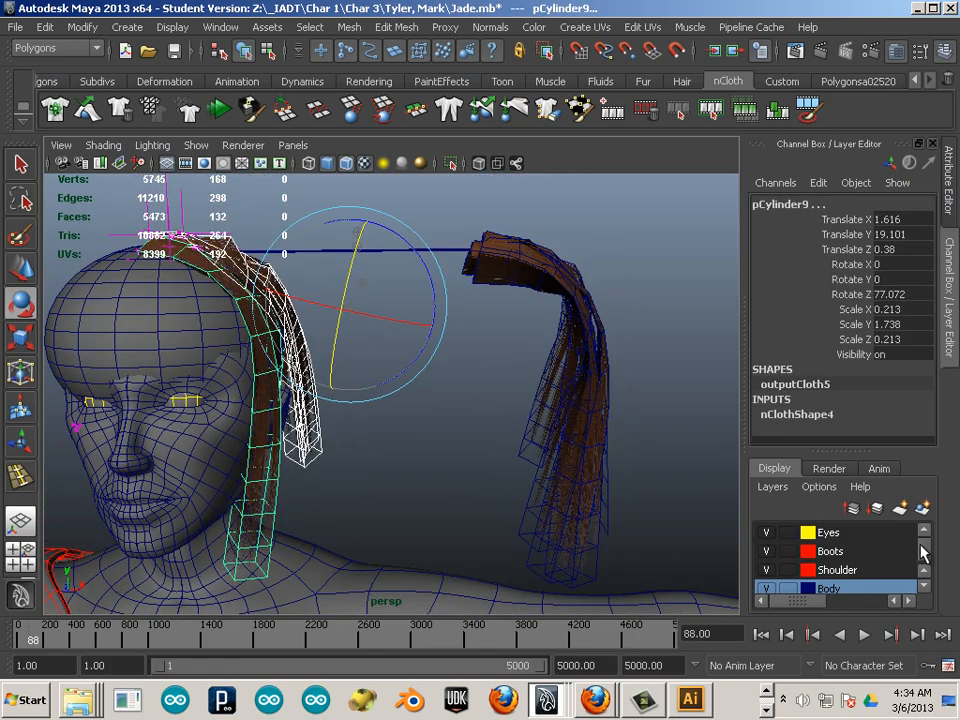
{"action": "left_click", "coordinate": [923, 510]}
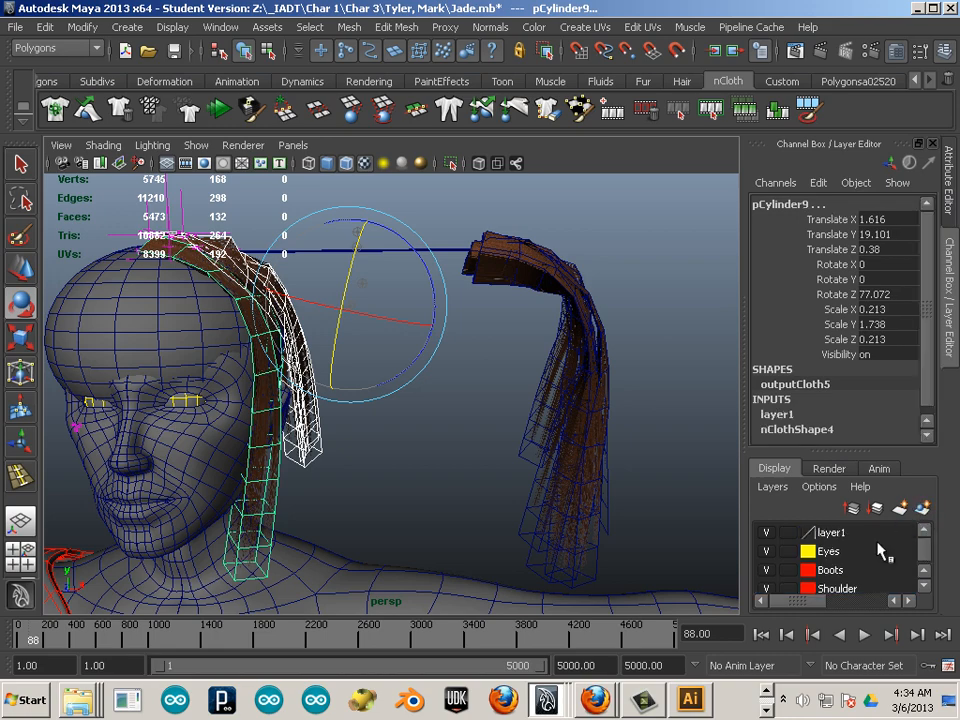
{"action": "left_click", "coordinate": [765, 533]}
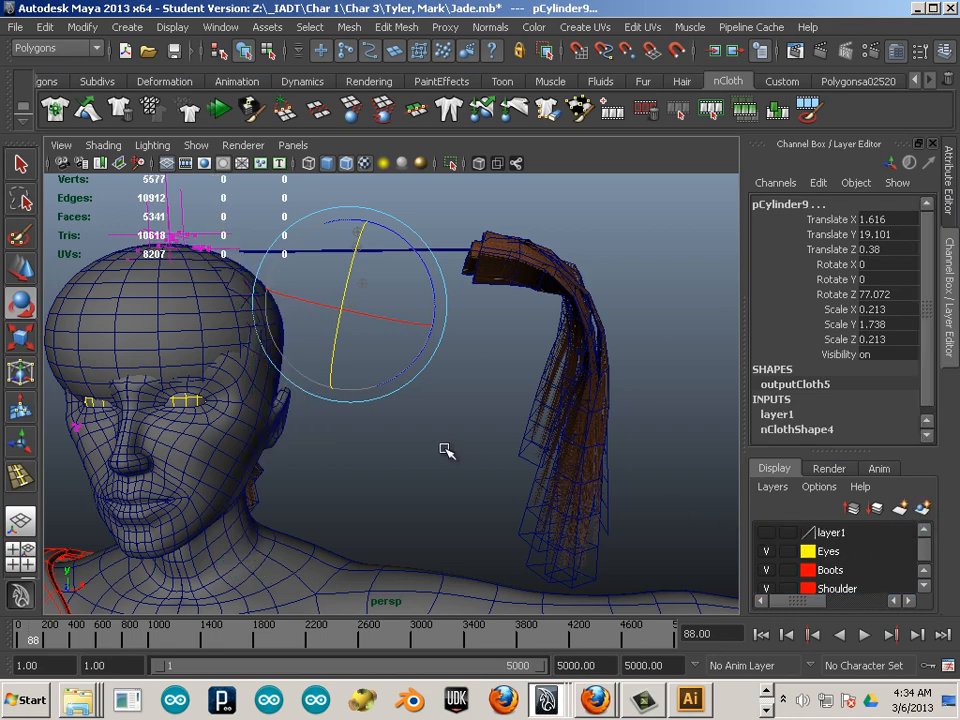
{"action": "left_click", "coordinate": [446, 452]}
Step: Add the sphere covering the skull to the hidden layer1
{"action": "left_click_drag", "start_coordinate": [351, 439], "coordinate": [345, 345], "text": "alt"}
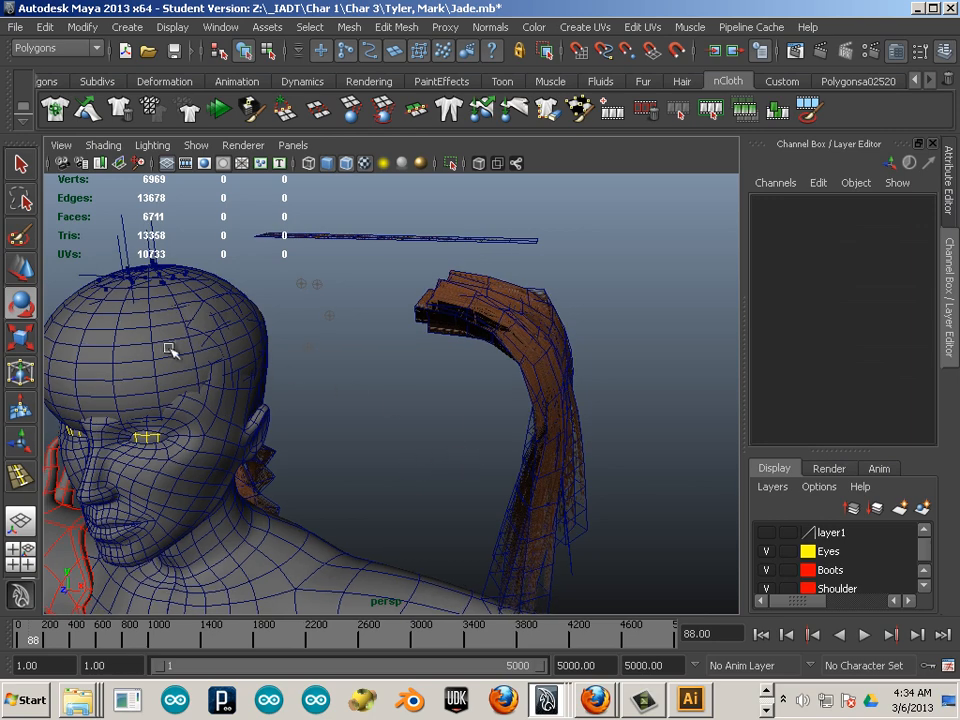
{"action": "left_click", "coordinate": [168, 353]}
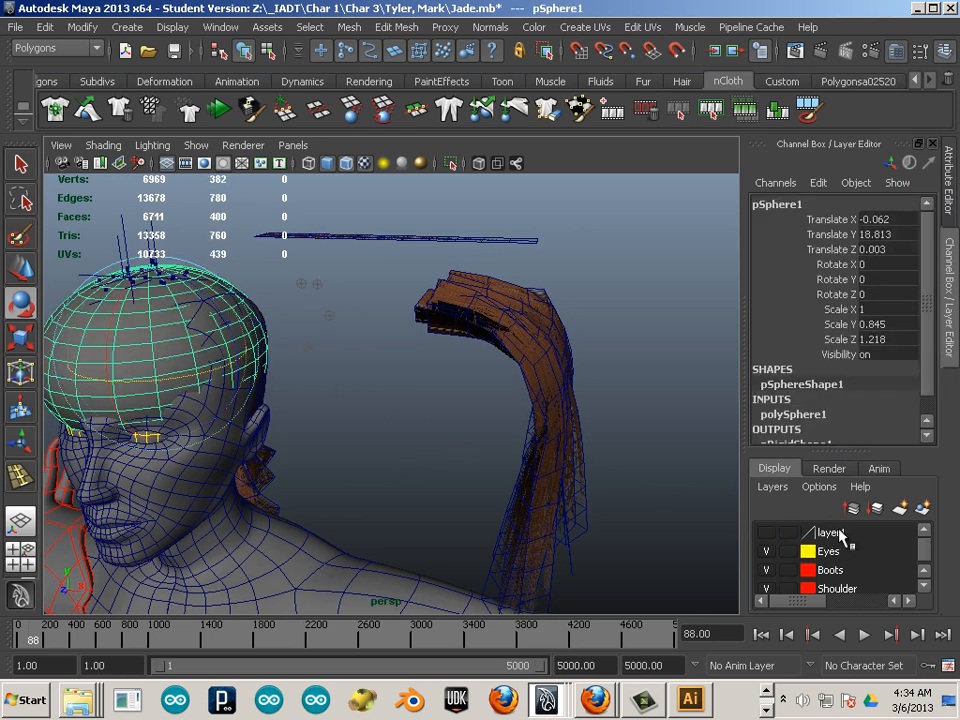
{"action": "right_click", "coordinate": [843, 537]}
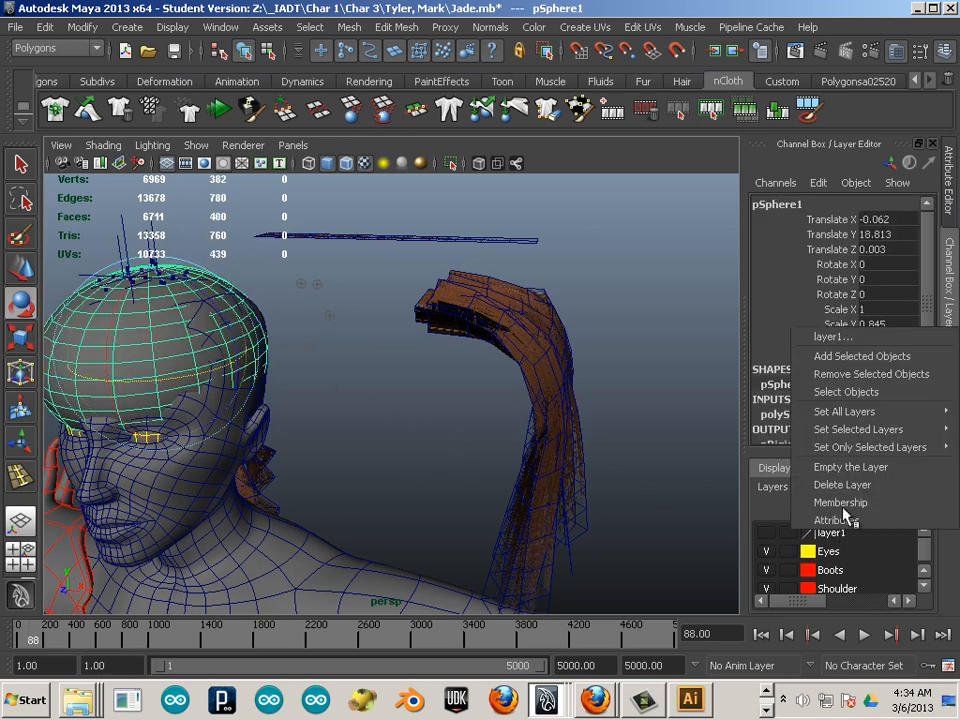
{"action": "left_click", "coordinate": [822, 358]}
Step: Center the pivot of the combined hair mesh, move it onto the head at about X -2.751, and check the fit from several angles
{"action": "left_click", "coordinate": [571, 393]}
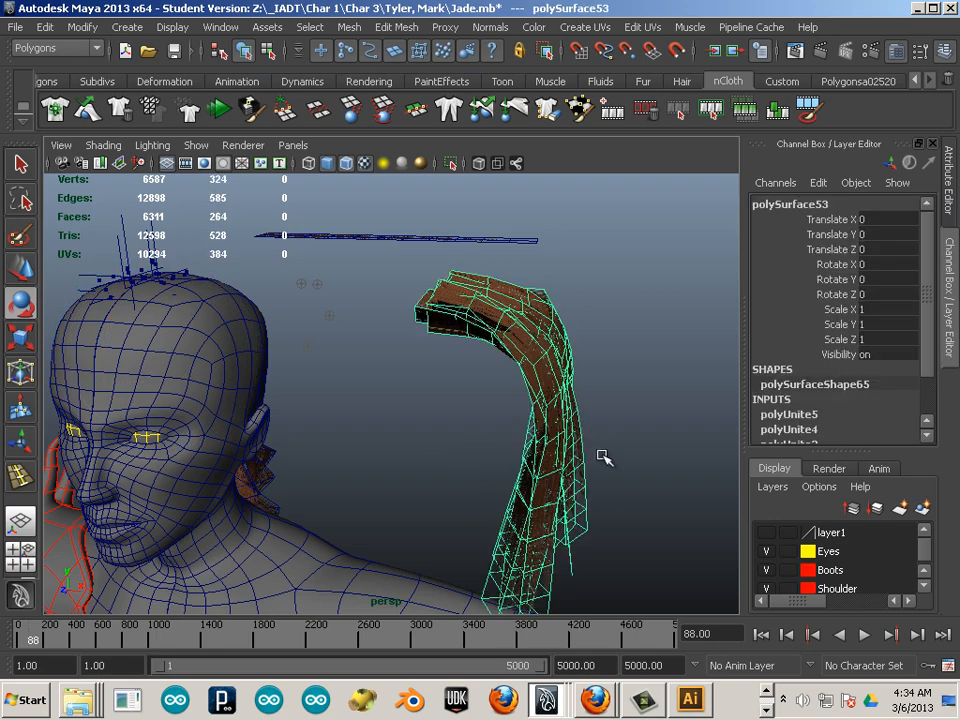
{"action": "left_click", "coordinate": [11, 271]}
{"action": "scroll", "coordinate": [486, 438], "scroll_direction": "down", "scroll_amount": 5}
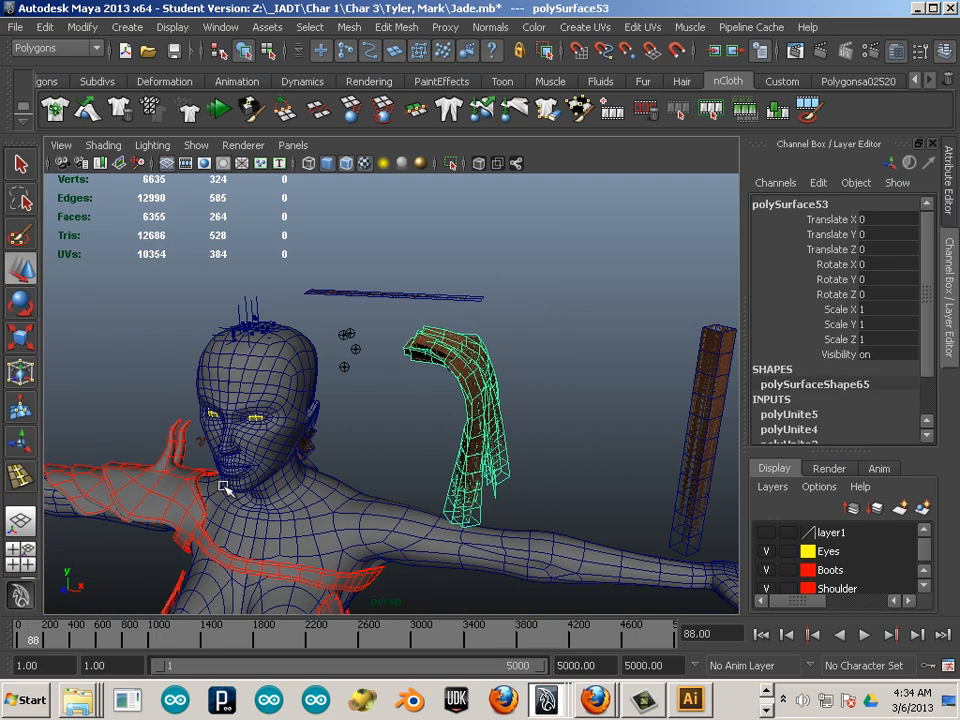
{"action": "left_click", "coordinate": [81, 27]}
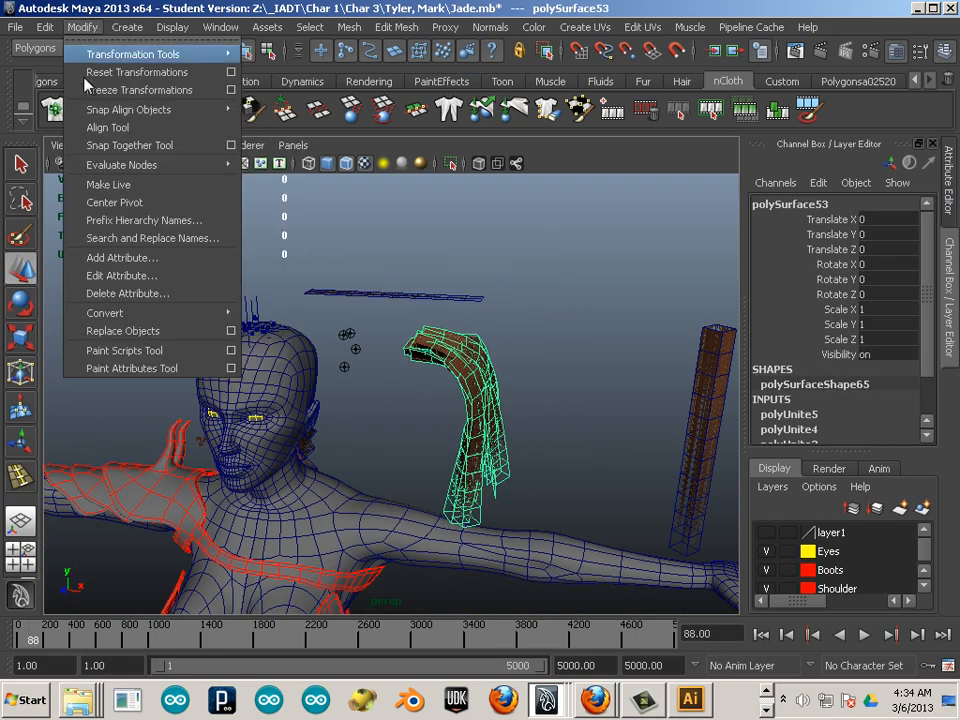
{"action": "left_click", "coordinate": [110, 202]}
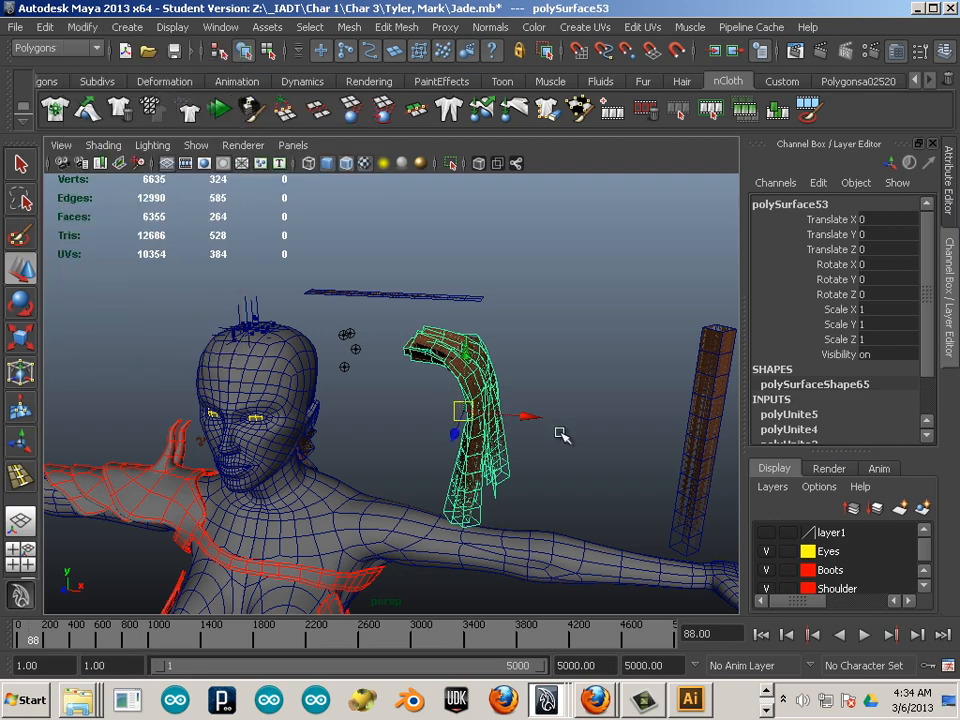
{"action": "left_click_drag", "start_coordinate": [485, 413], "coordinate": [368, 400]}
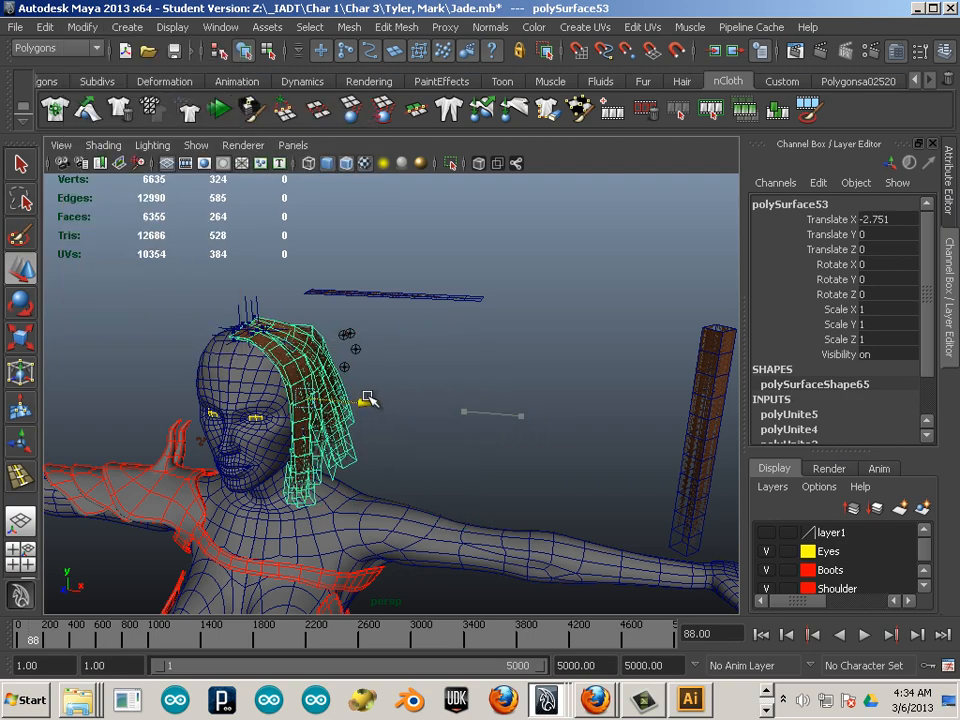
{"action": "left_click", "coordinate": [467, 435]}
{"action": "left_click_drag", "start_coordinate": [467, 435], "coordinate": [280, 447], "text": "alt"}
{"action": "left_click_drag", "start_coordinate": [431, 481], "coordinate": [560, 508], "text": "alt"}
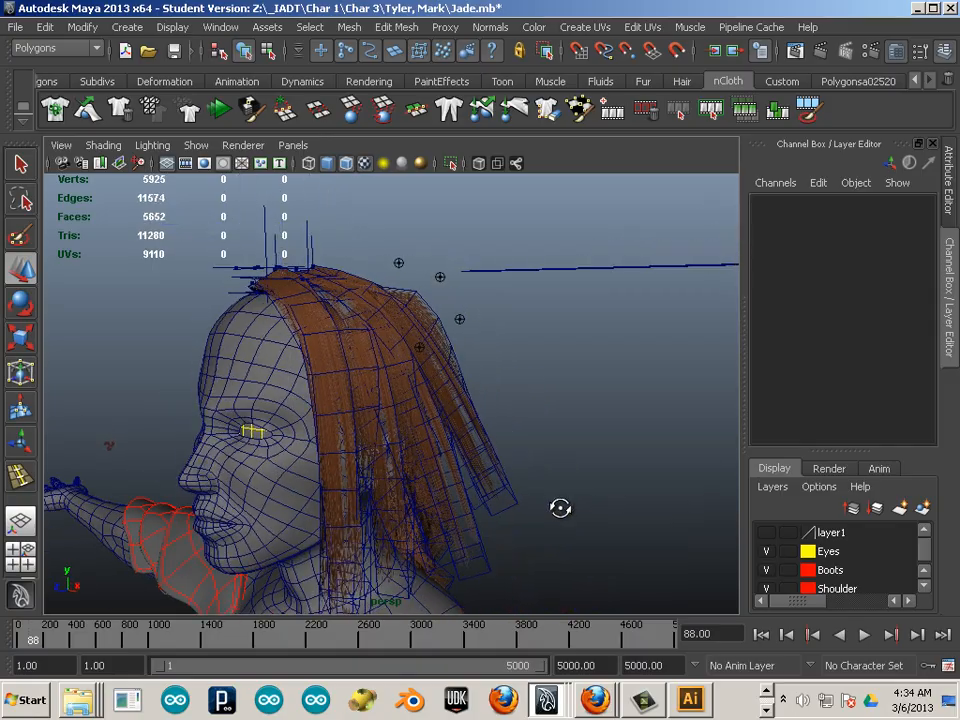
{"action": "left_click_drag", "start_coordinate": [397, 507], "coordinate": [541, 470], "text": "alt"}
{"action": "left_click", "coordinate": [410, 507]}
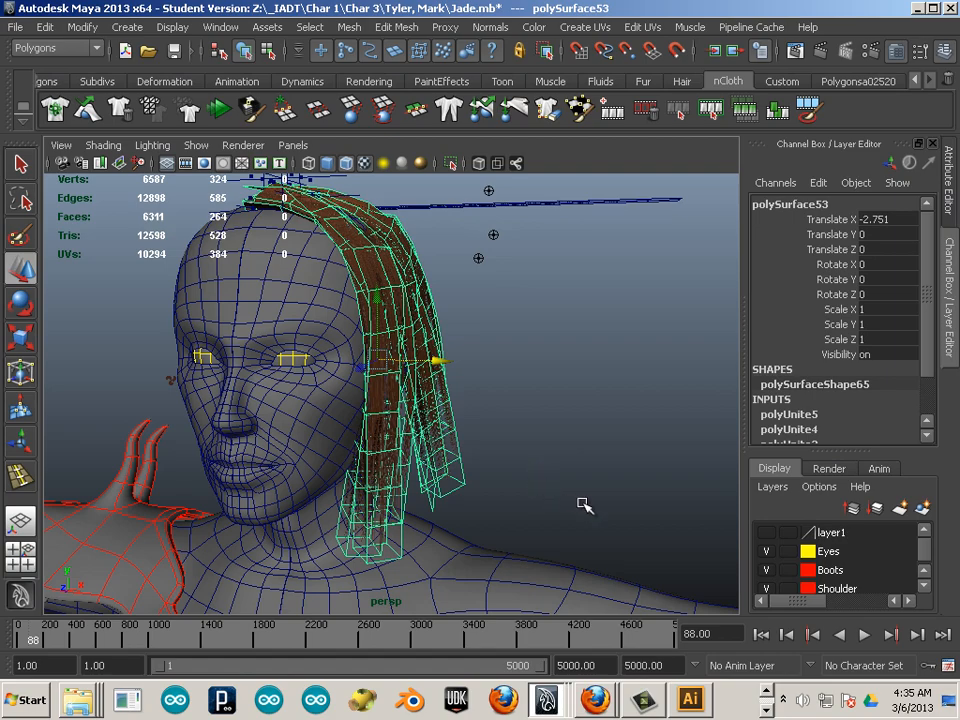
{"action": "left_click_drag", "start_coordinate": [585, 506], "coordinate": [470, 486], "text": "alt"}
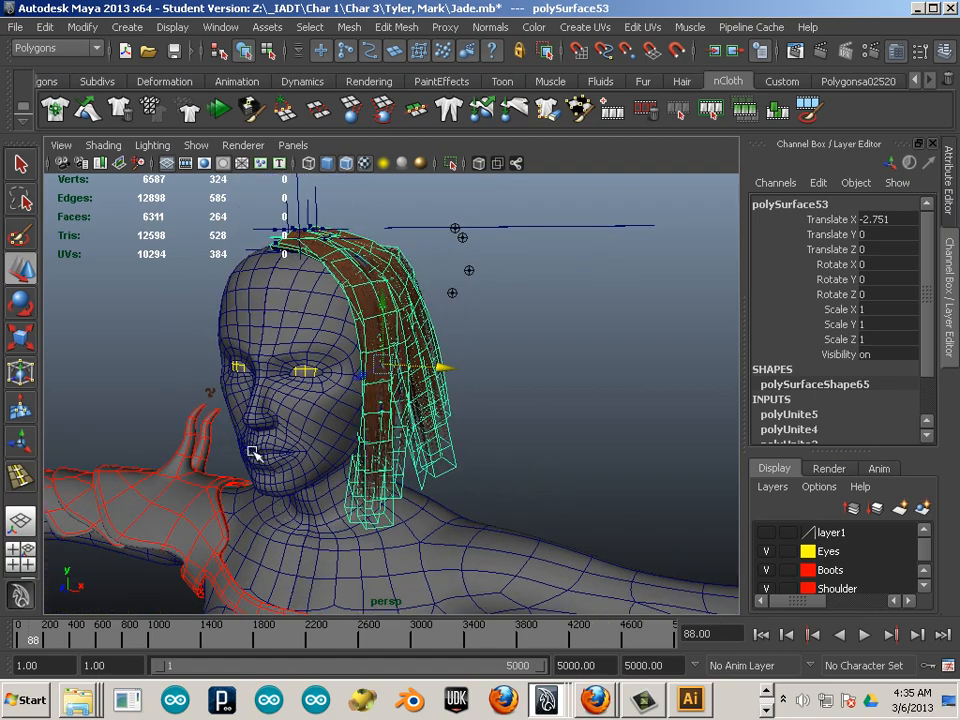
Step: Reverse the normals of the mirrored half of the character's body
{"action": "left_click_drag", "start_coordinate": [255, 453], "coordinate": [332, 439], "text": "alt"}
{"action": "left_click", "coordinate": [332, 439]}
{"action": "left_click", "coordinate": [261, 420]}
{"action": "left_click", "coordinate": [316, 416]}
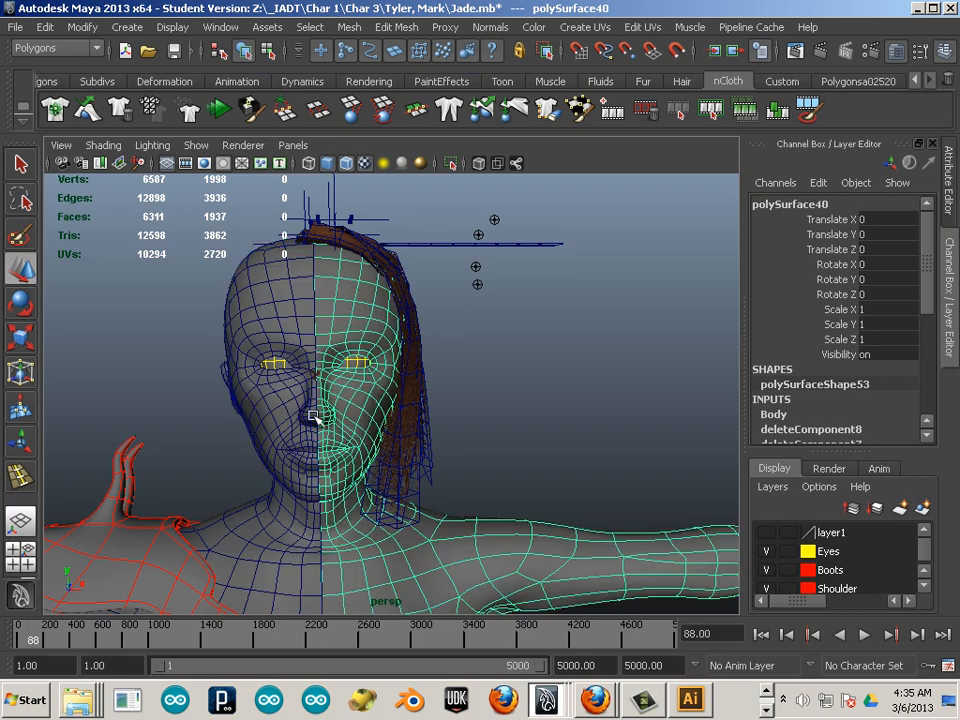
{"action": "left_click", "coordinate": [289, 411]}
{"action": "left_click_drag", "start_coordinate": [276, 443], "coordinate": [333, 411], "text": "alt"}
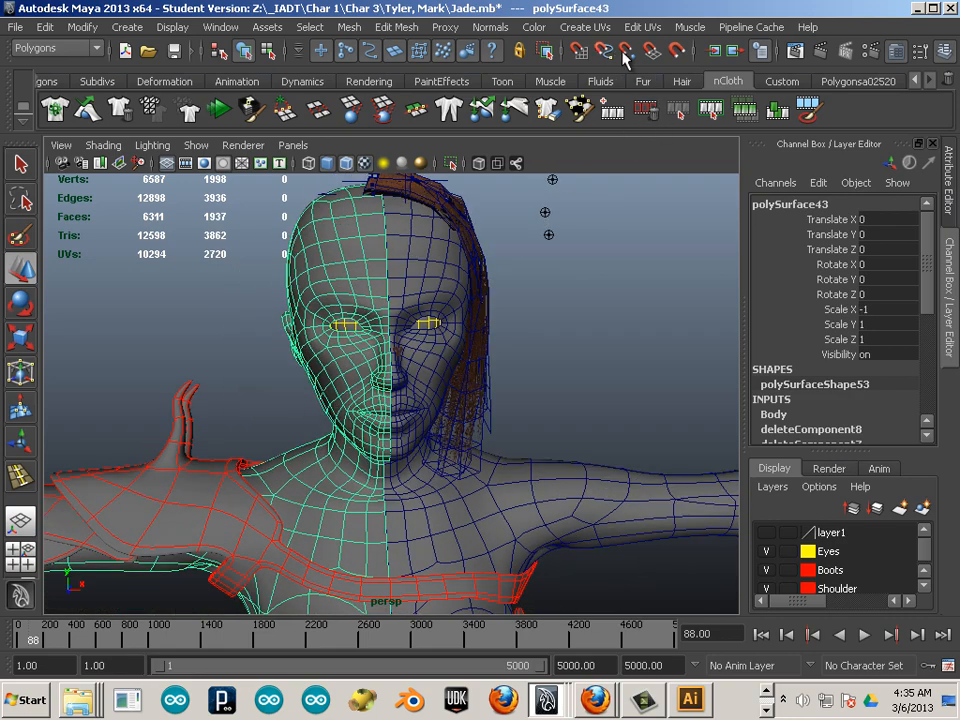
{"action": "left_click", "coordinate": [497, 28]}
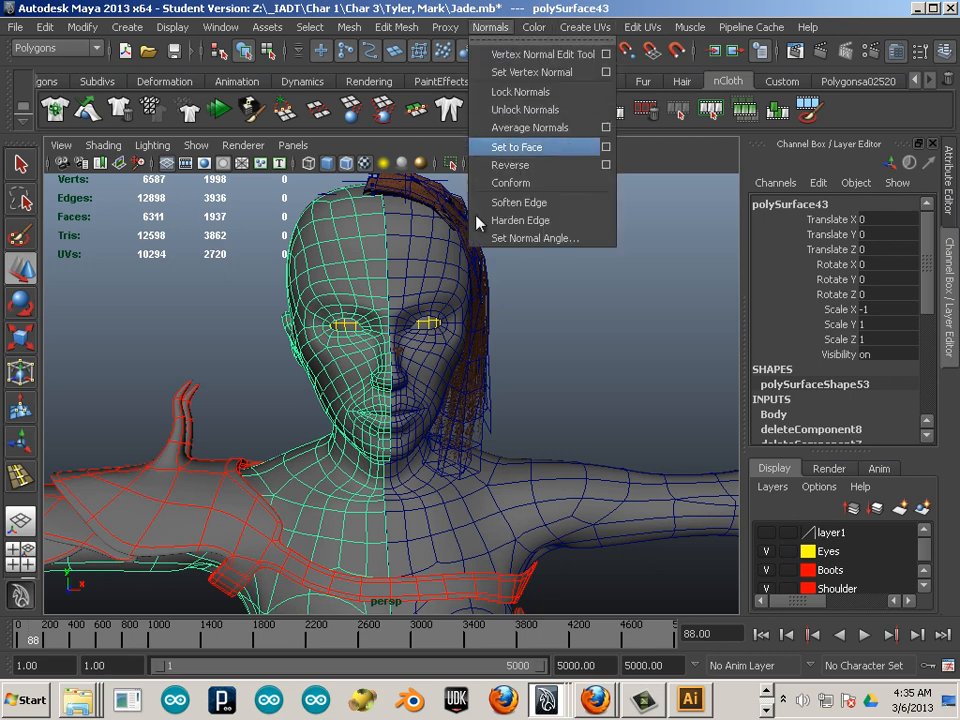
{"action": "left_click", "coordinate": [510, 165]}
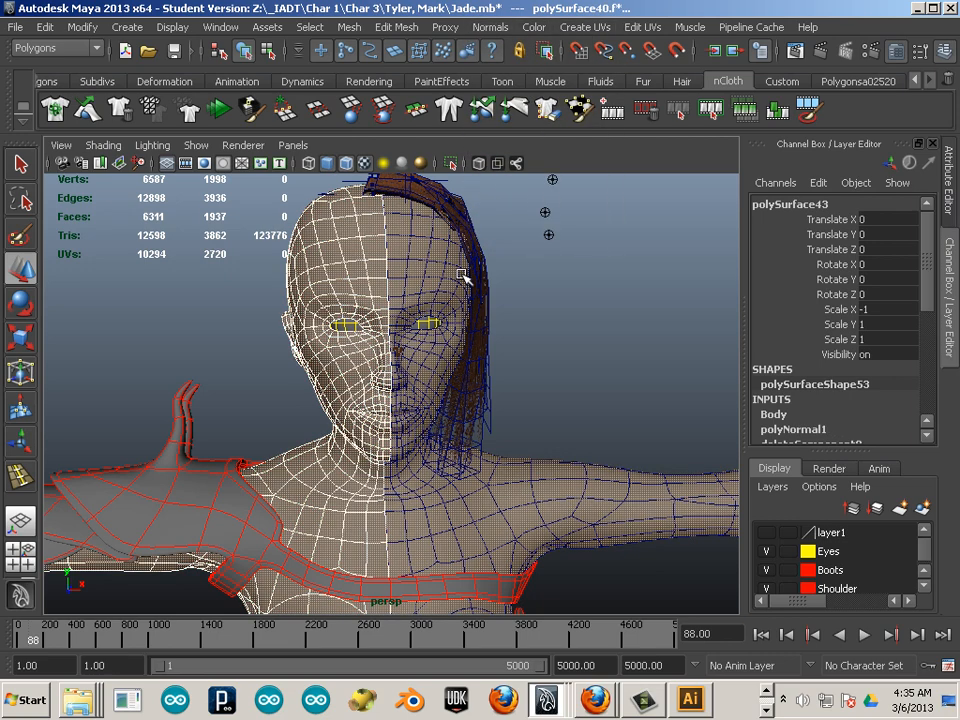
{"action": "left_click", "coordinate": [528, 306]}
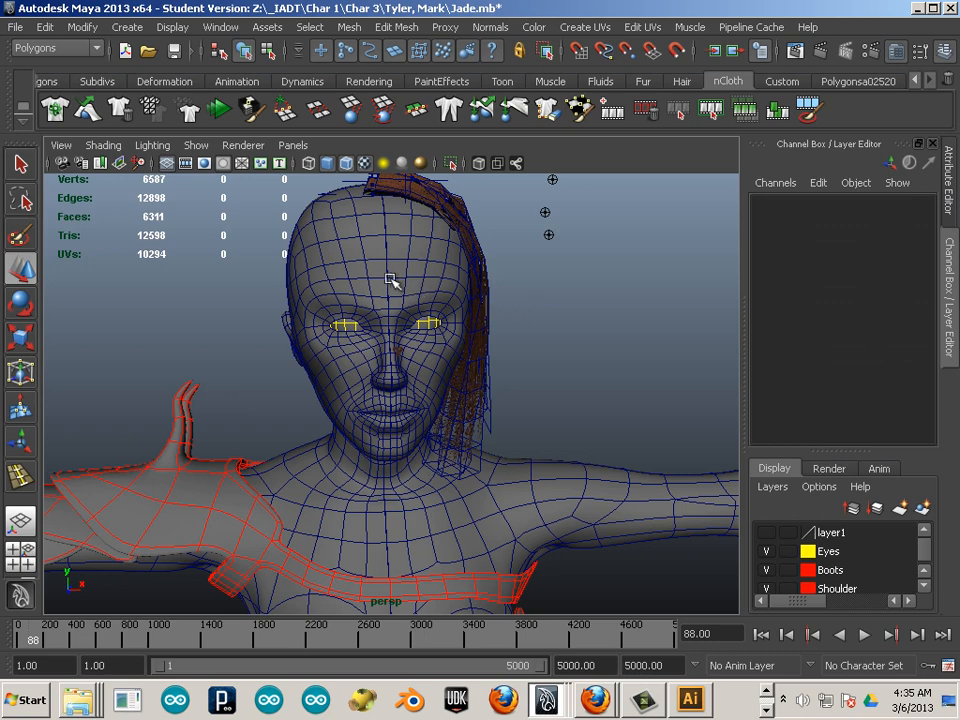
Step: Display the face normals of the mirrored body half and inspect their direction around the head and torso
{"action": "left_click", "coordinate": [388, 280]}
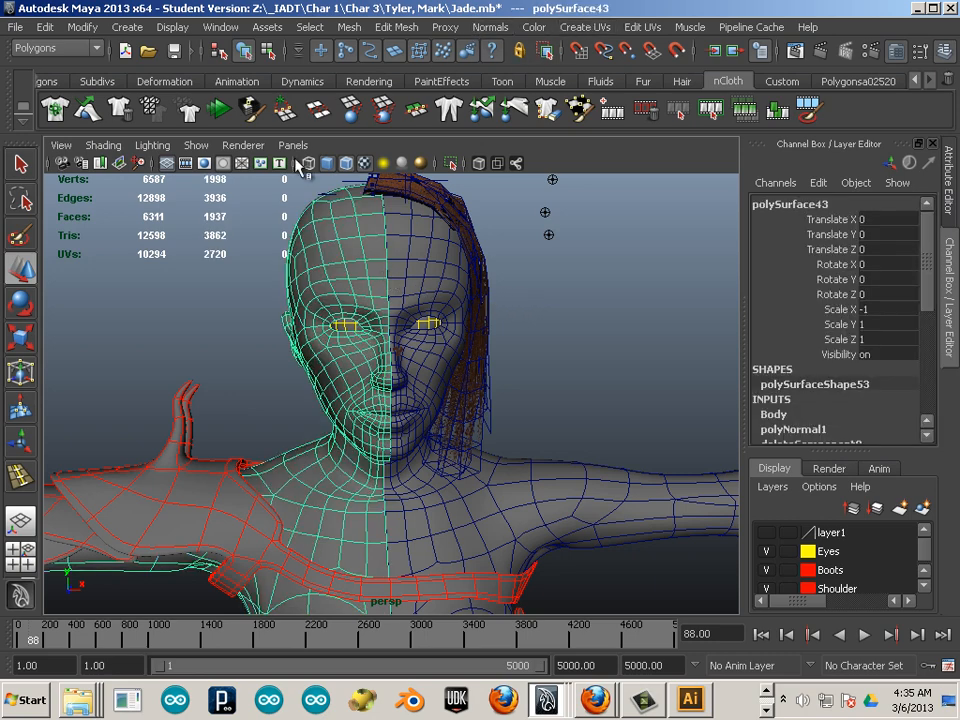
{"action": "left_click", "coordinate": [172, 27]}
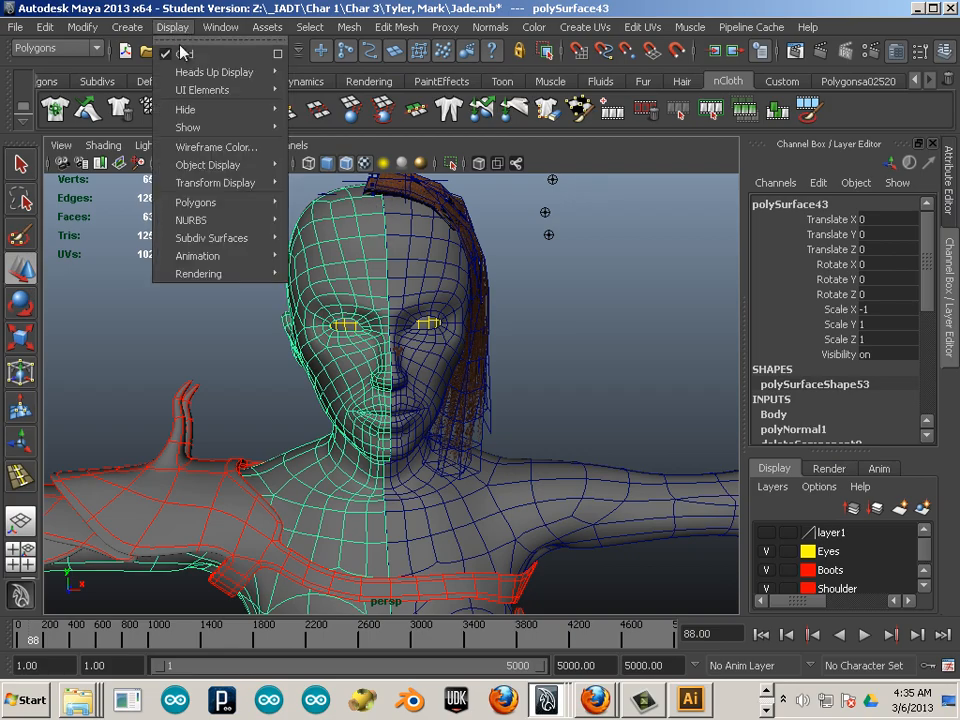
{"action": "mouse_move", "coordinate": [240, 212]}
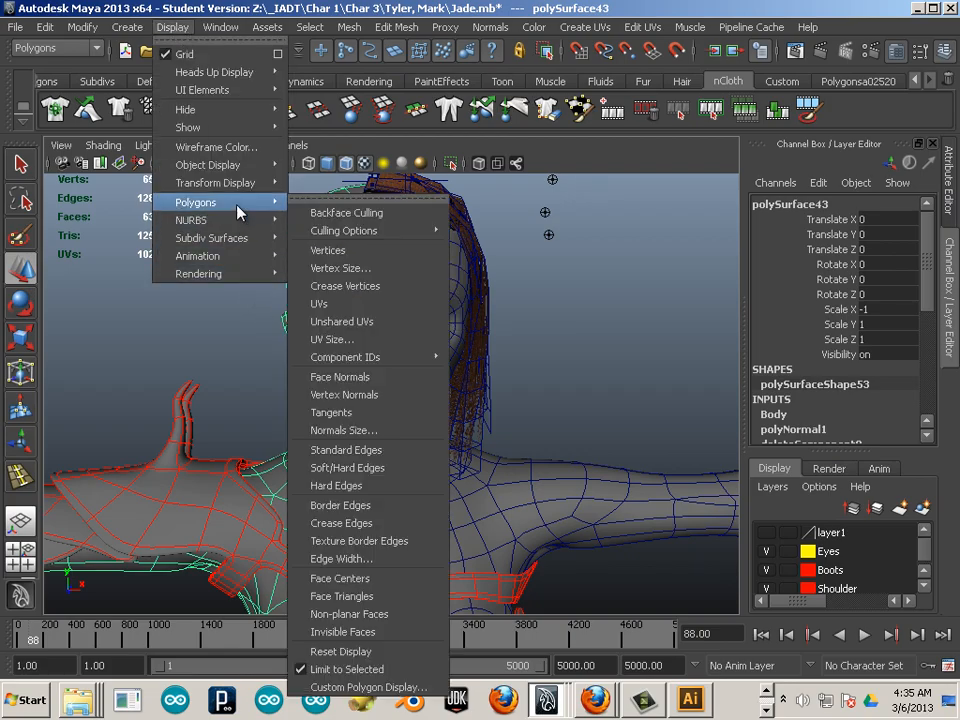
{"action": "left_click", "coordinate": [386, 377]}
{"action": "left_click_drag", "start_coordinate": [413, 374], "coordinate": [381, 320], "text": "alt"}
{"action": "middle_click_drag", "start_coordinate": [390, 388], "coordinate": [403, 304], "text": "alt"}
{"action": "right_click_drag", "start_coordinate": [403, 304], "coordinate": [505, 305], "text": "alt"}
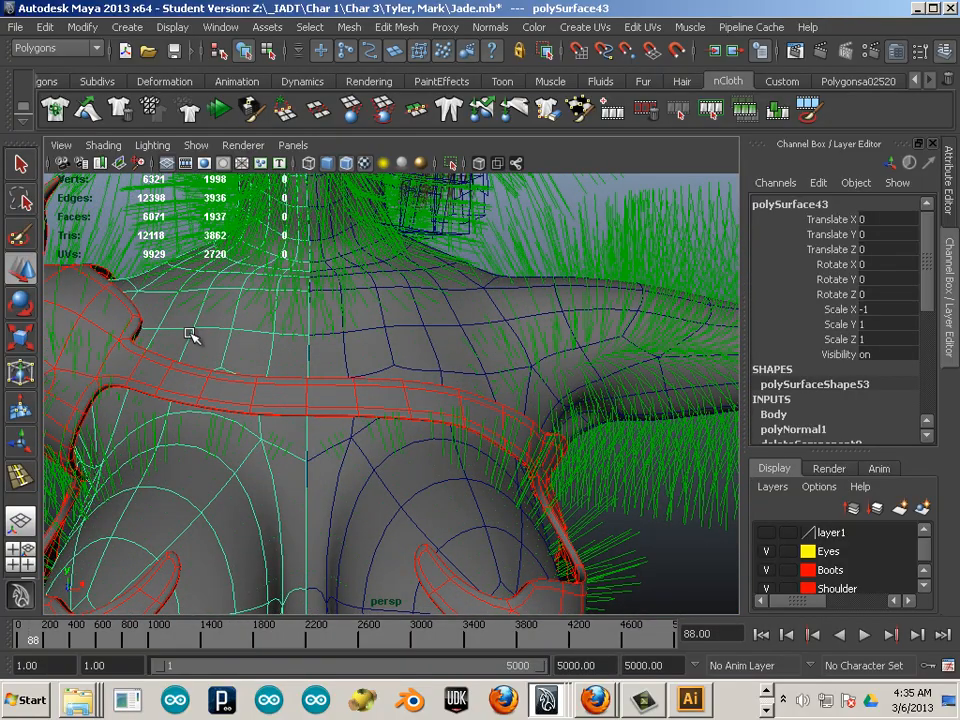
{"action": "right_click_drag", "start_coordinate": [372, 355], "coordinate": [220, 330], "text": "alt"}
{"action": "middle_click_drag", "start_coordinate": [249, 321], "coordinate": [323, 402], "text": "alt"}
{"action": "left_click_drag", "start_coordinate": [316, 383], "coordinate": [318, 357], "text": "alt"}
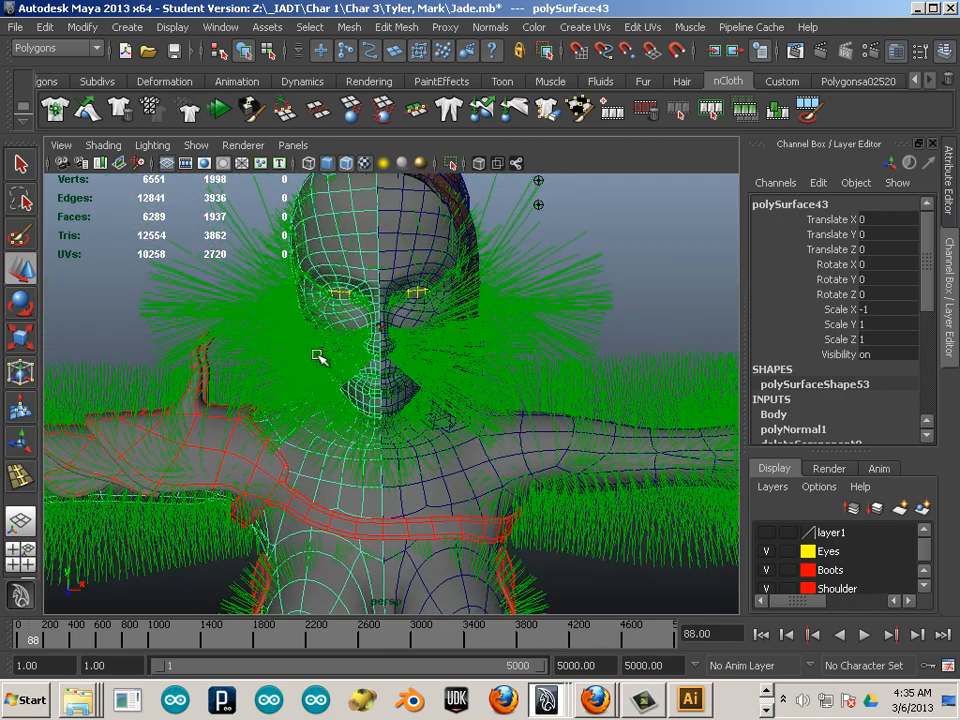
Step: Reverse the body's normals once more and inspect their direction on the whole upper body
{"action": "left_click", "coordinate": [489, 30]}
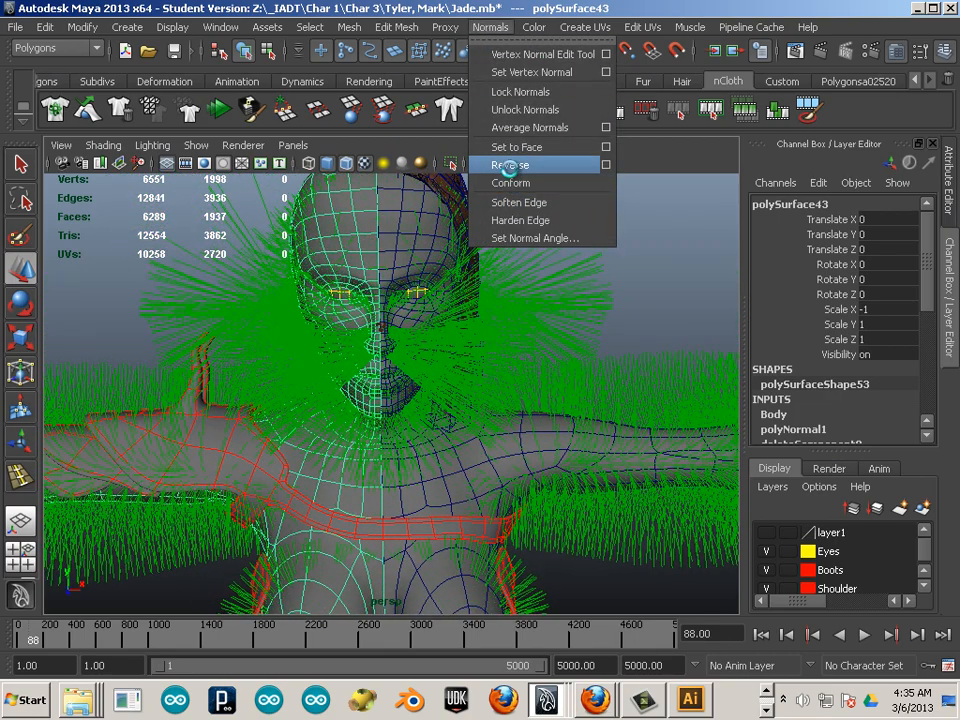
{"action": "left_click", "coordinate": [500, 164]}
{"action": "left_click", "coordinate": [628, 316]}
{"action": "scroll", "coordinate": [628, 316], "scroll_direction": "down", "scroll_amount": 4}
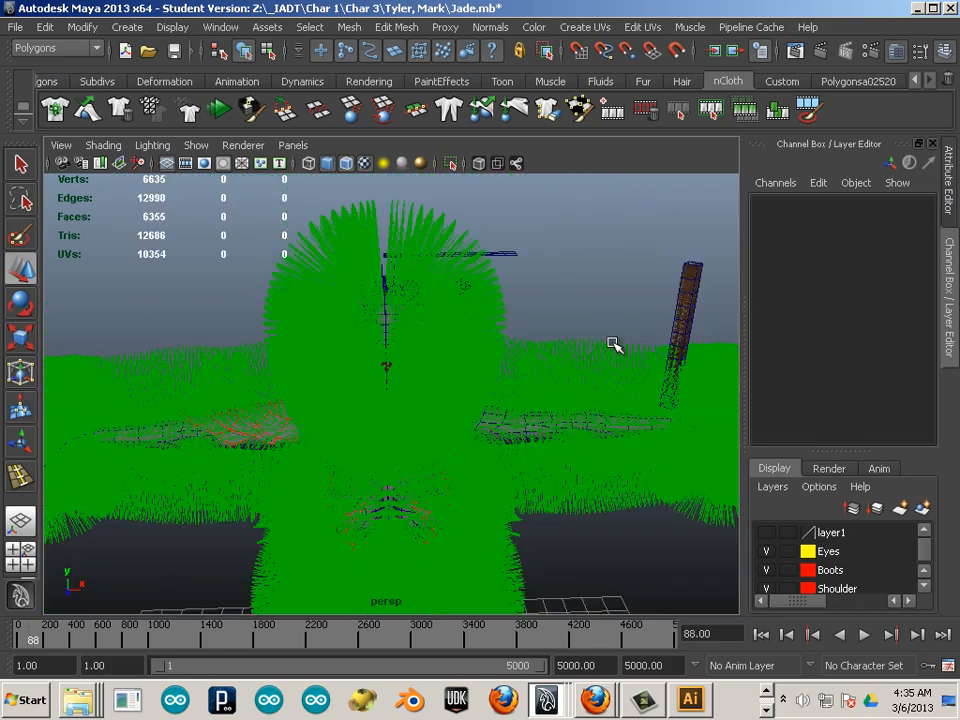
{"action": "mouse_move", "coordinate": [534, 358]}
{"action": "left_mouse_down", "text": "alt"}
{"action": "mouse_move", "coordinate": [446, 332]}
{"action": "mouse_move", "coordinate": [525, 351]}
{"action": "left_mouse_up", "text": "alt"}
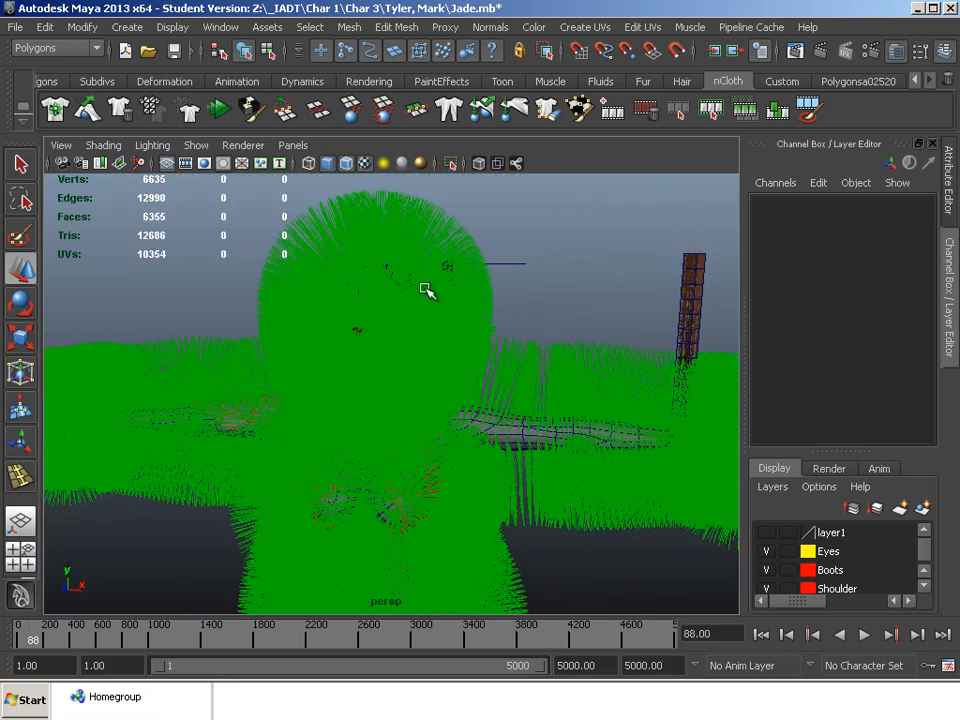
Step: Select the body and hair meshes, toggle their face normals display, and hide the face normals on the character's body
{"action": "left_click", "coordinate": [457, 386]}
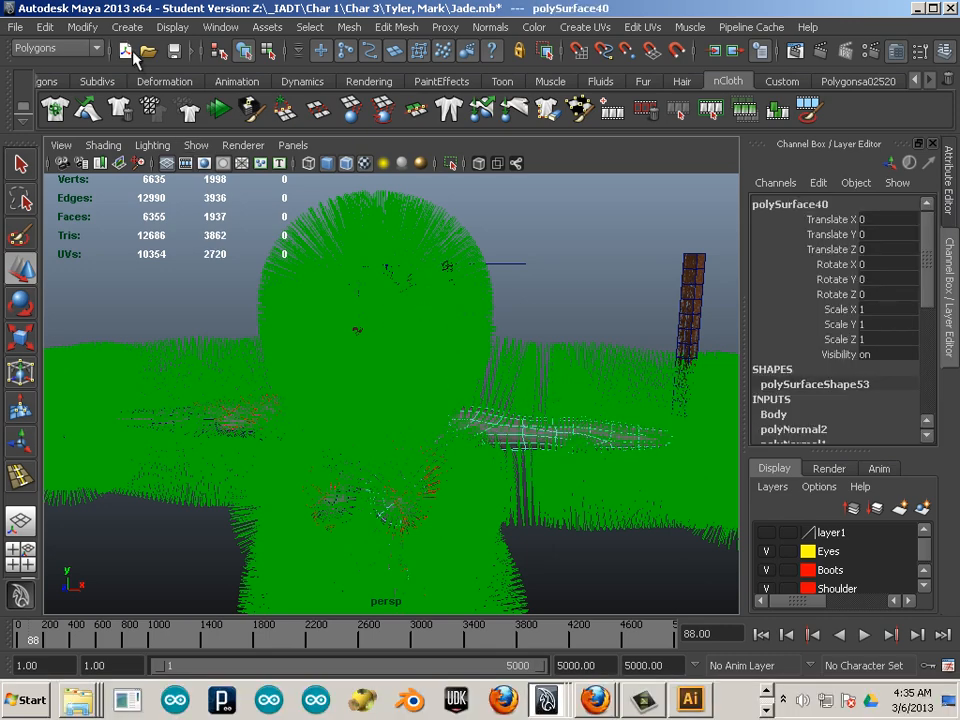
{"action": "left_click", "coordinate": [457, 428], "text": "shift"}
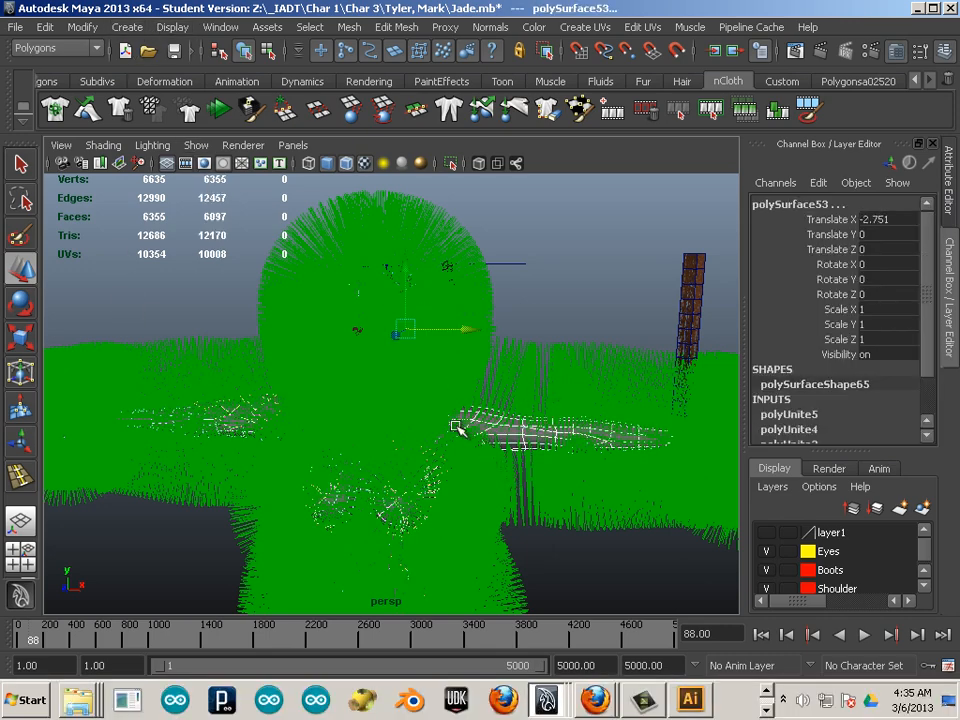
{"action": "left_click", "coordinate": [172, 27]}
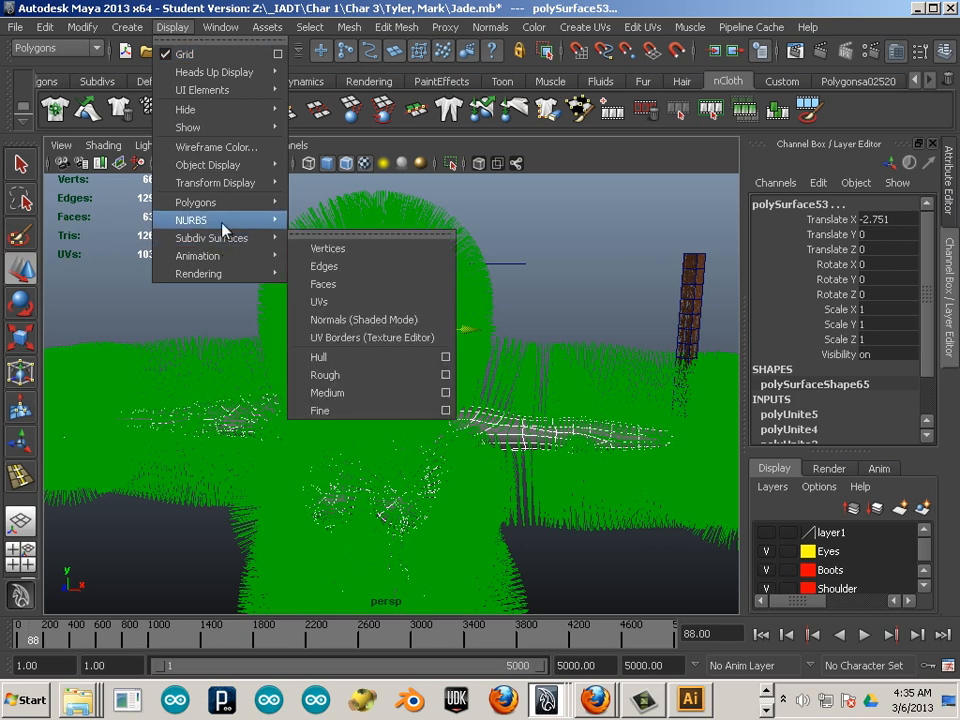
{"action": "mouse_move", "coordinate": [224, 205]}
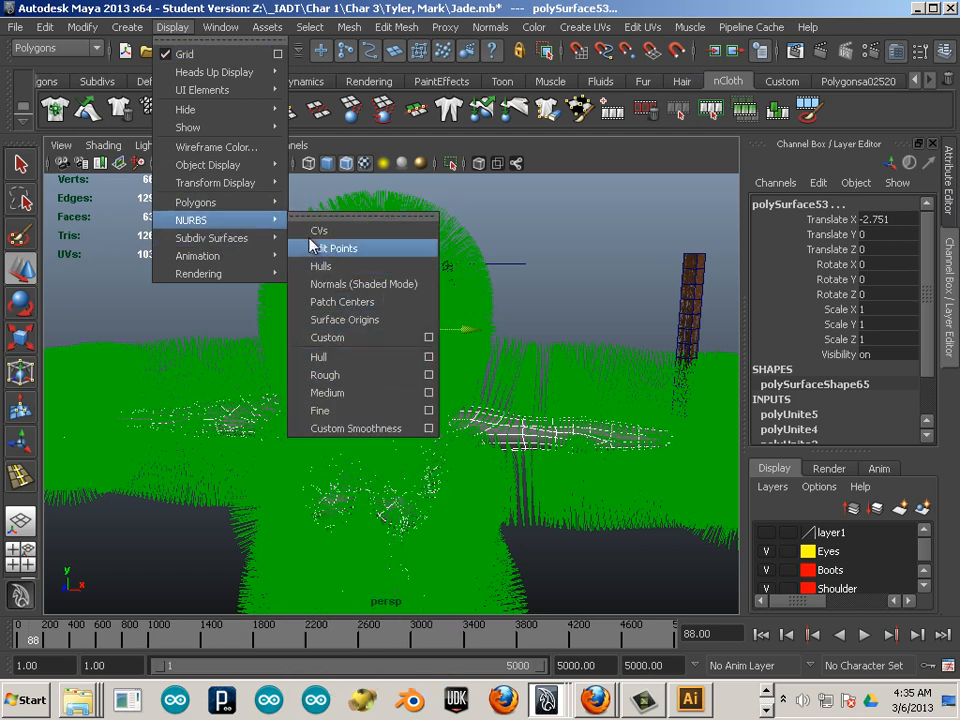
{"action": "left_click", "coordinate": [340, 377]}
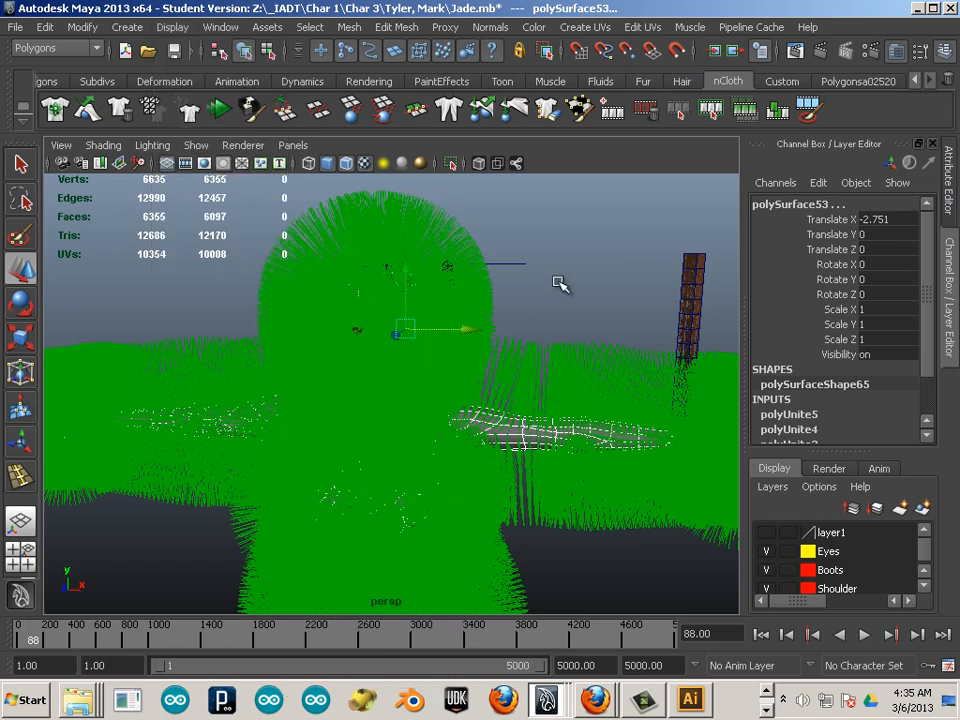
{"action": "left_click", "coordinate": [527, 428]}
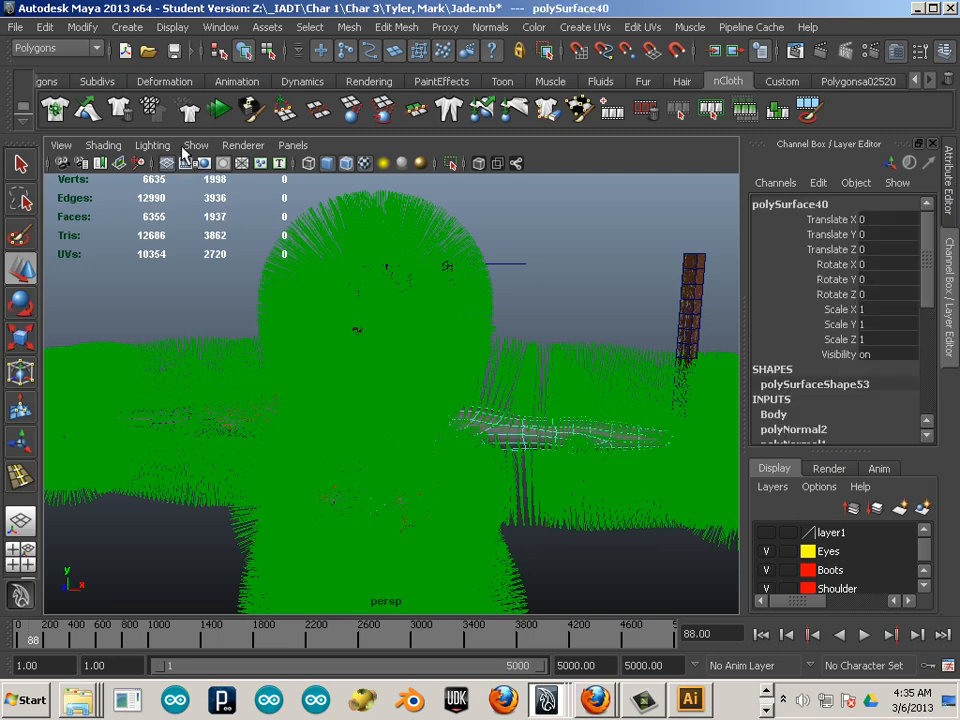
{"action": "left_click", "coordinate": [172, 27]}
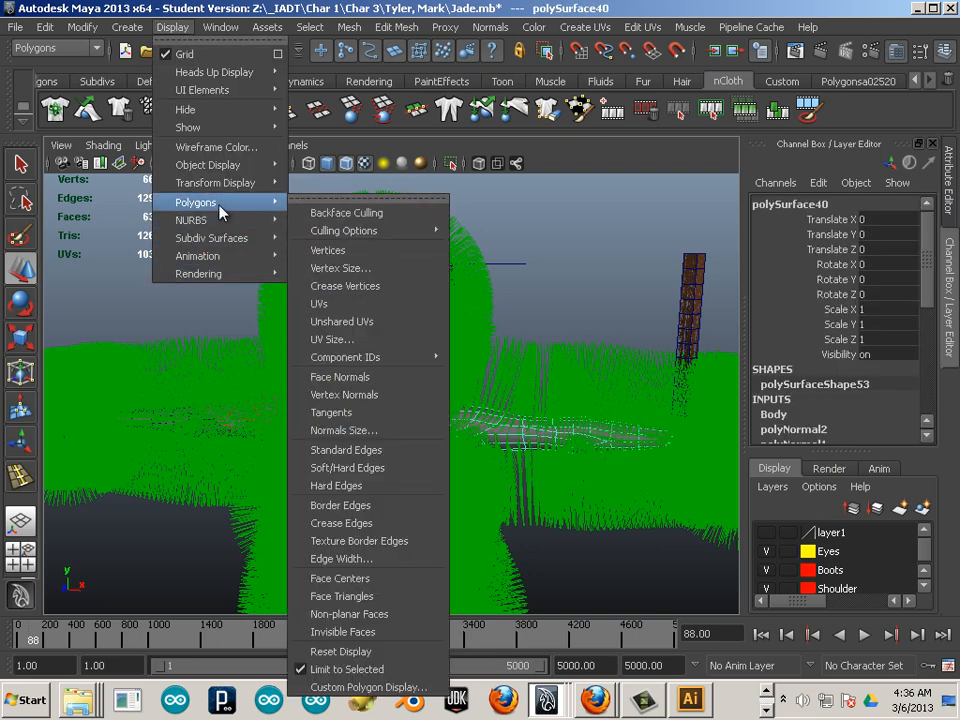
{"action": "left_click", "coordinate": [391, 377]}
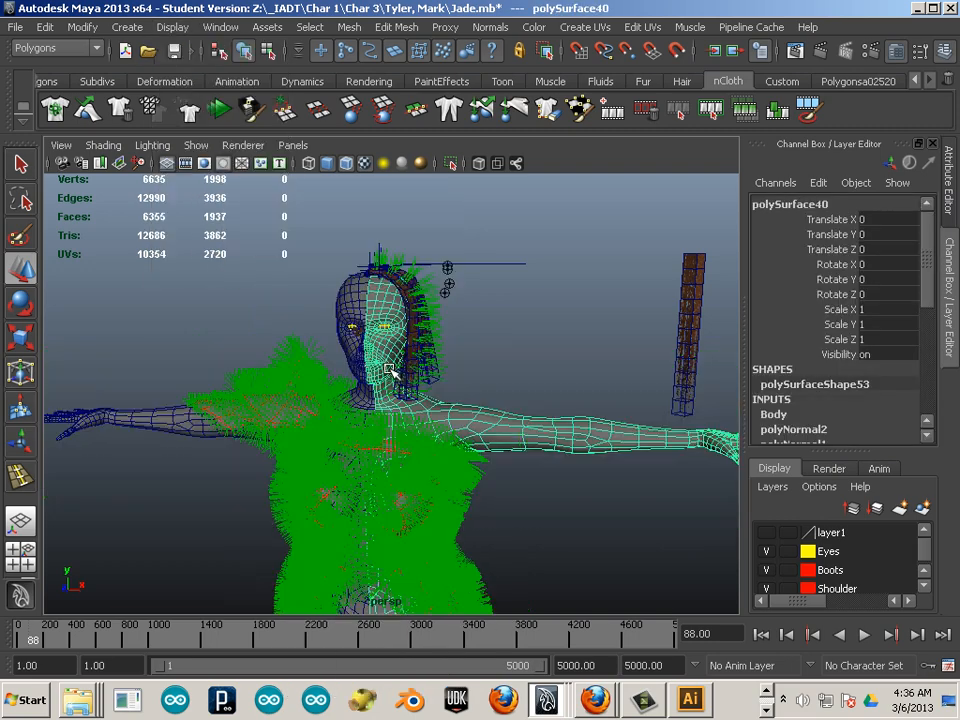
Step: Hide the face normals on the shoulder armor and on the mirrored half of the body armor
{"action": "left_click", "coordinate": [250, 416]}
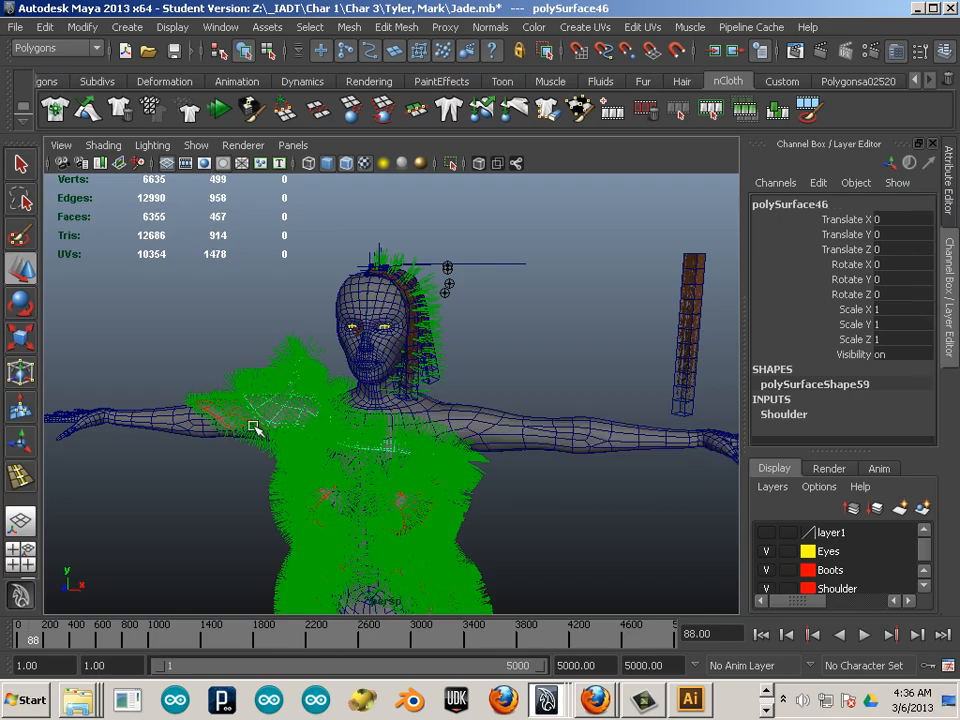
{"action": "middle_click_drag", "start_coordinate": [318, 448], "coordinate": [311, 364], "text": "alt"}
{"action": "left_click_drag", "start_coordinate": [311, 364], "coordinate": [270, 390], "text": "alt"}
{"action": "right_click_drag", "start_coordinate": [270, 390], "coordinate": [313, 404], "text": "alt"}
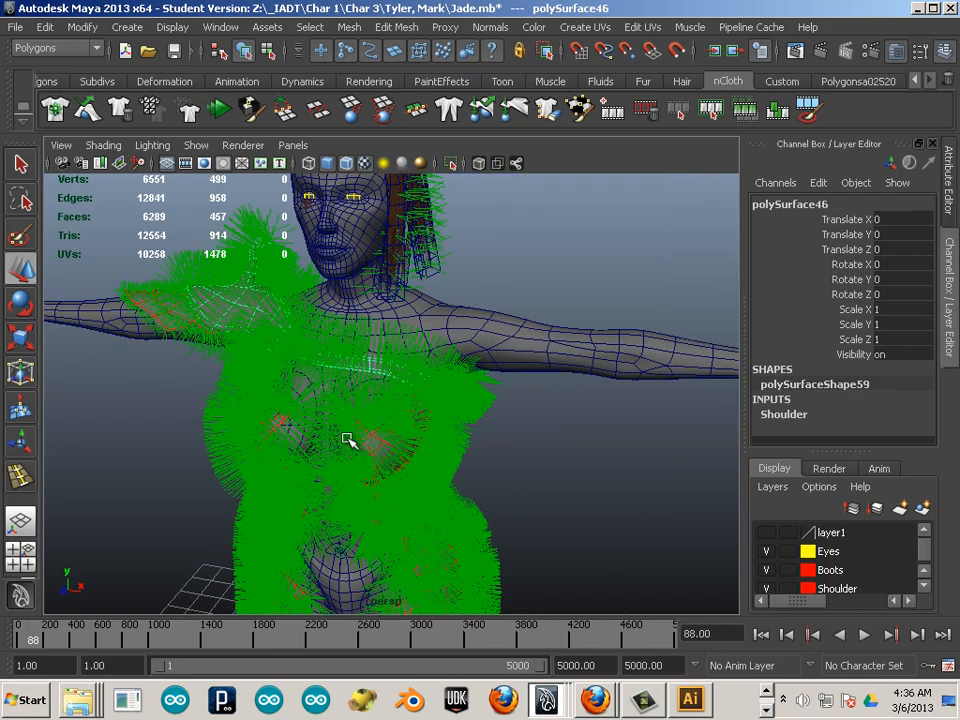
{"action": "left_click_drag", "start_coordinate": [347, 440], "coordinate": [275, 388], "text": "alt"}
{"action": "right_click_drag", "start_coordinate": [275, 388], "coordinate": [350, 416], "text": "alt"}
{"action": "left_click", "coordinate": [338, 410], "text": "shift"}
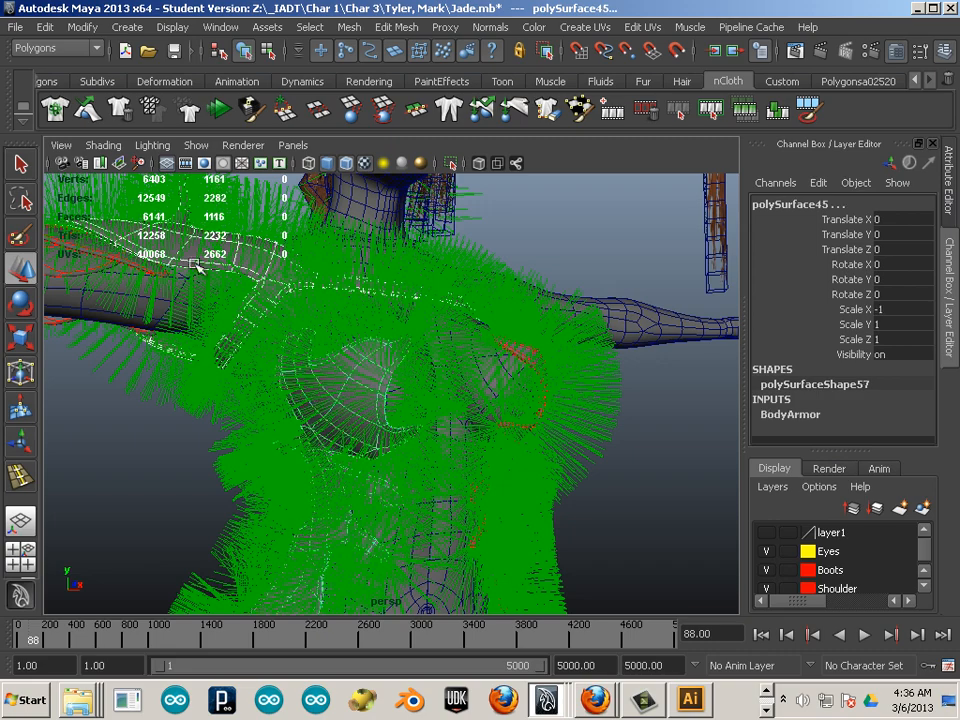
{"action": "left_click", "coordinate": [127, 27]}
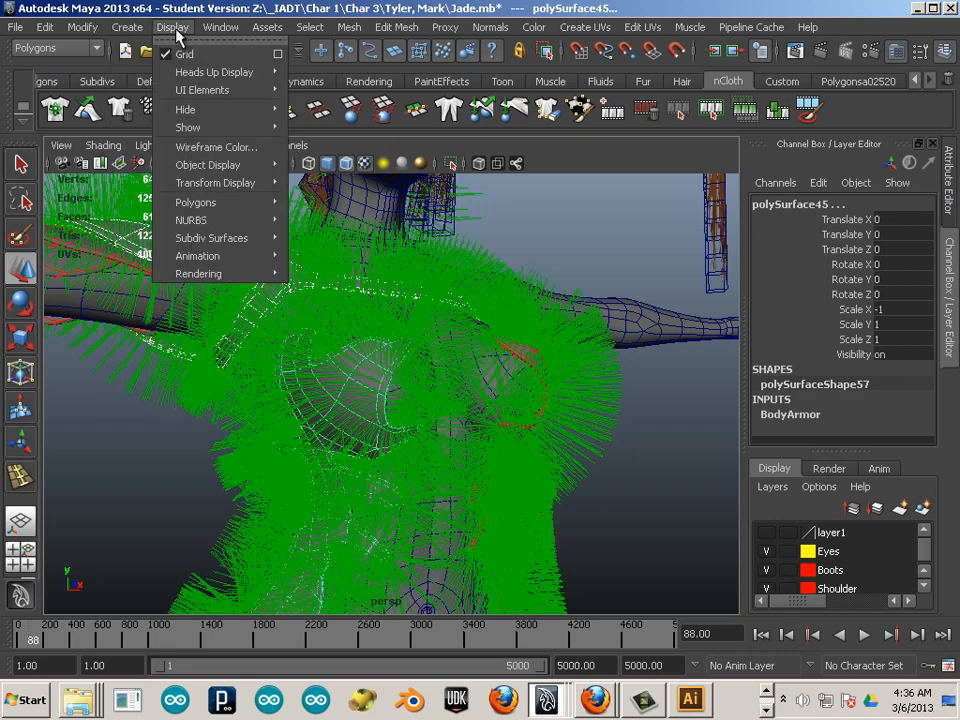
{"action": "mouse_move", "coordinate": [201, 205]}
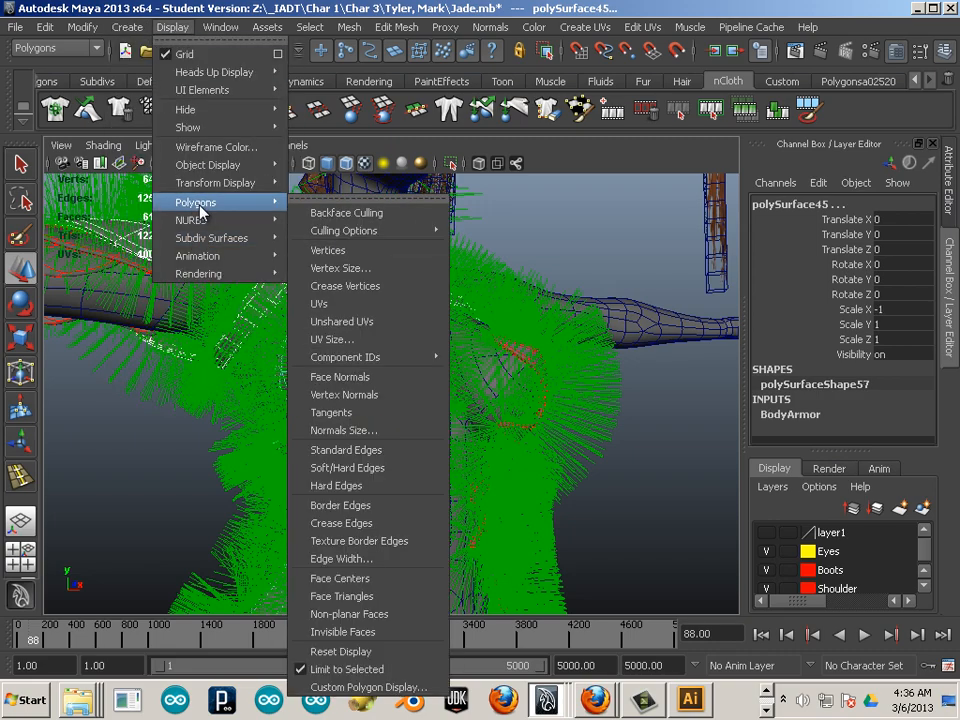
{"action": "left_click", "coordinate": [368, 377]}
{"action": "left_click_drag", "start_coordinate": [605, 463], "coordinate": [214, 343], "text": "alt"}
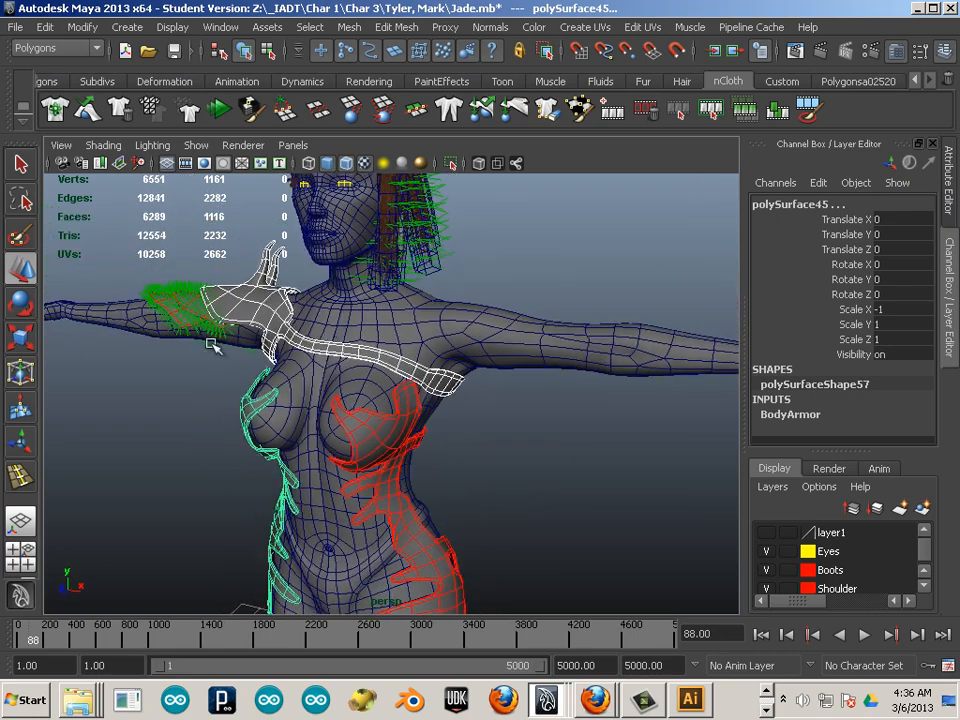
Step: Send the small upper-arm piece of the shoulder armor to Mudbox, dismiss the student version notice, and inspect the imported piece
{"action": "left_click", "coordinate": [200, 295]}
{"action": "left_click", "coordinate": [201, 251]}
{"action": "left_click_drag", "start_coordinate": [304, 267], "coordinate": [276, 400], "text": "alt"}
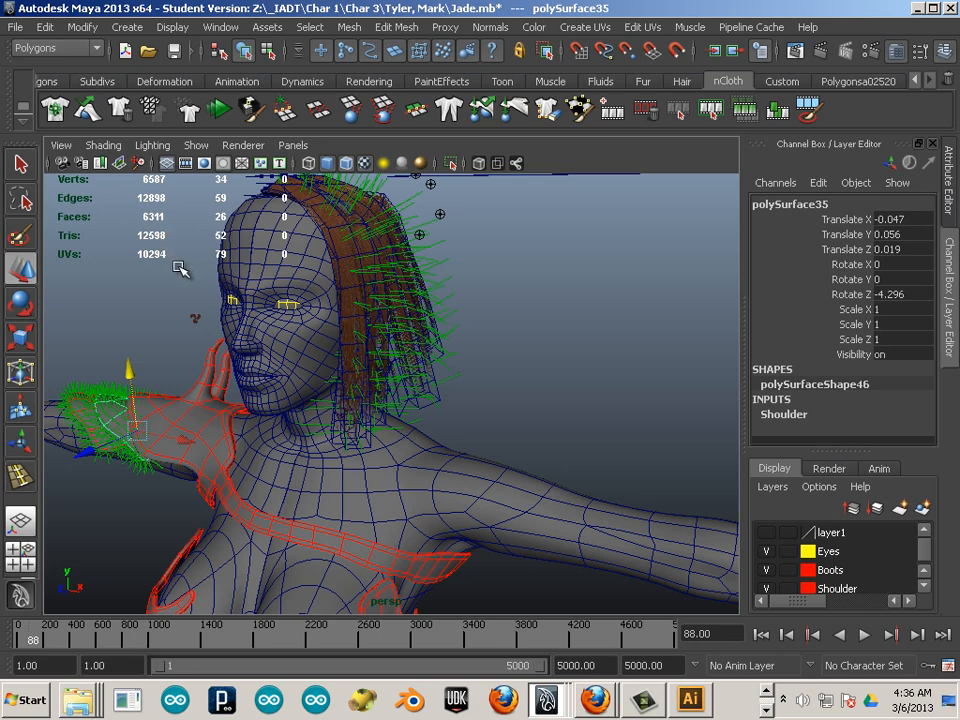
{"action": "left_click", "coordinate": [20, 28]}
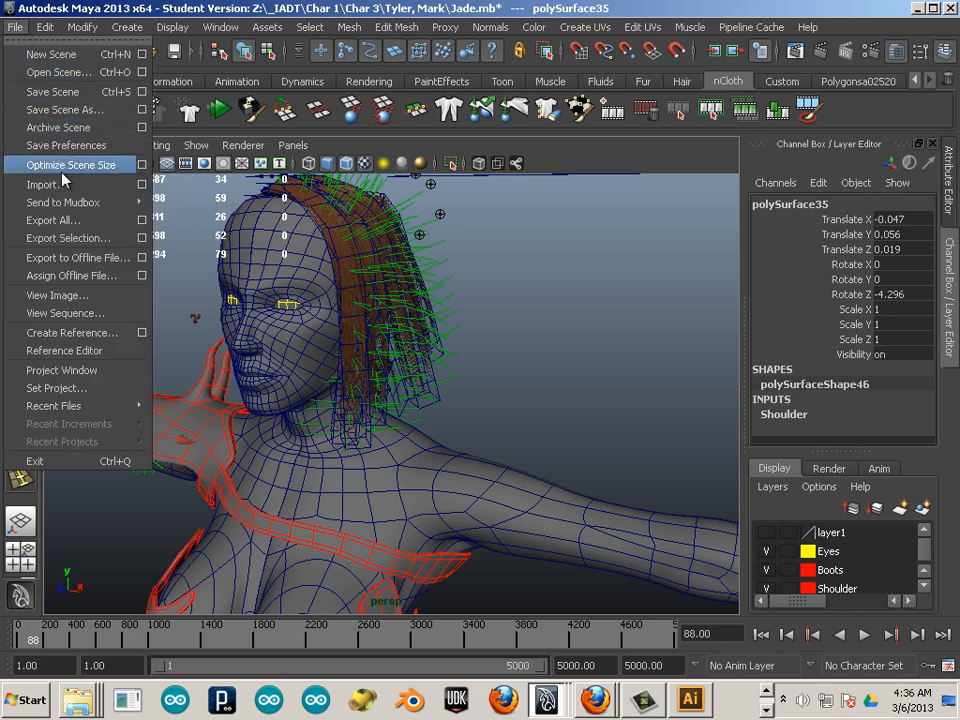
{"action": "mouse_move", "coordinate": [41, 205]}
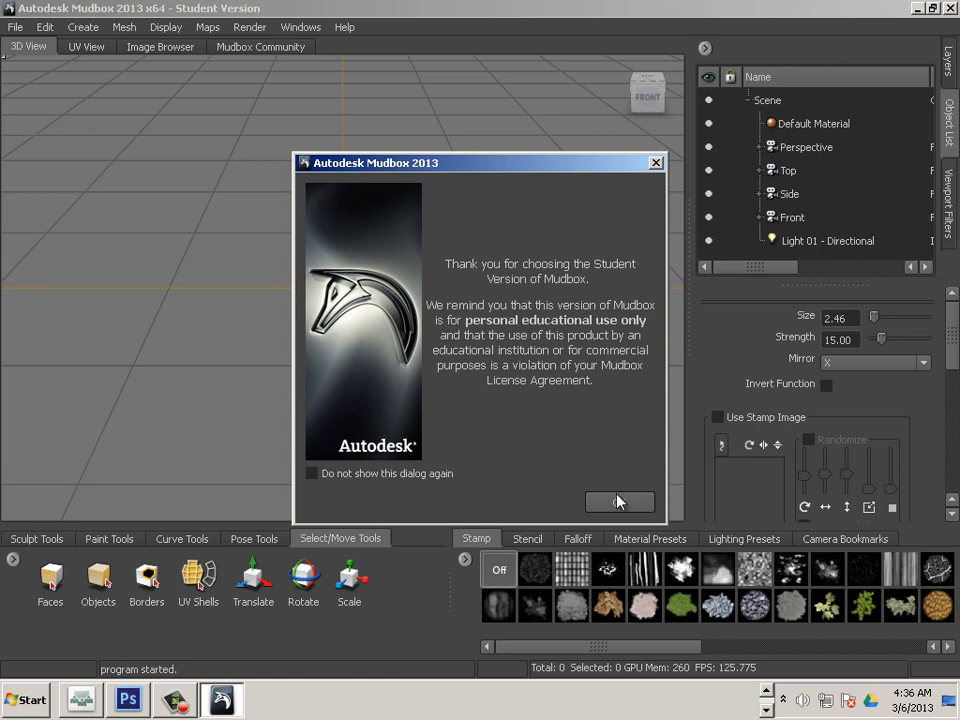
{"action": "left_click", "coordinate": [619, 501]}
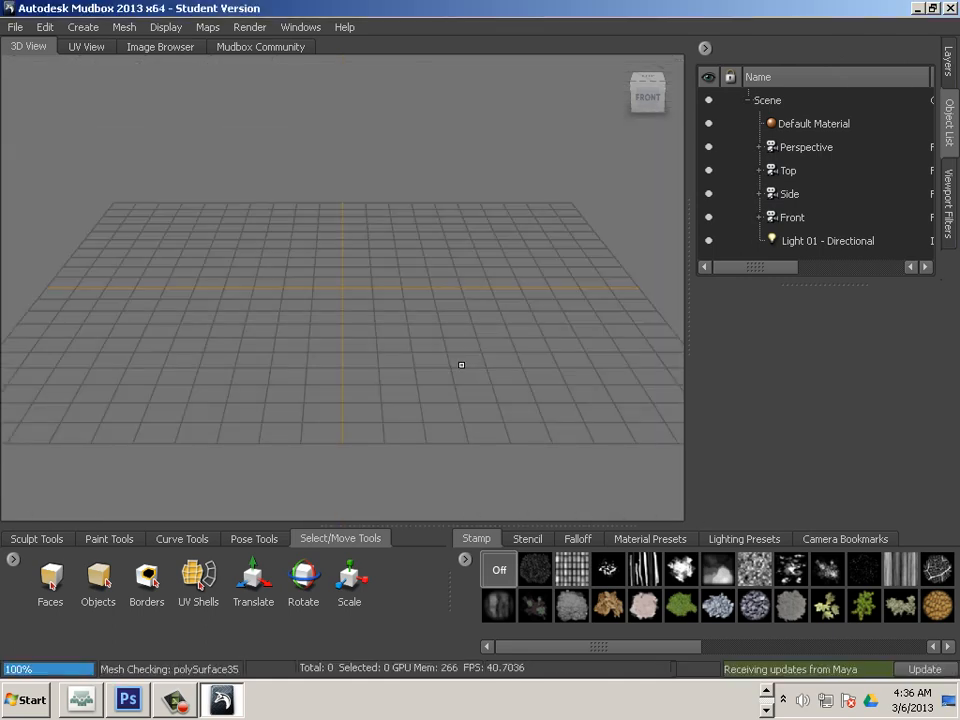
{"action": "left_click_drag", "start_coordinate": [292, 313], "coordinate": [150, 268], "text": "alt"}
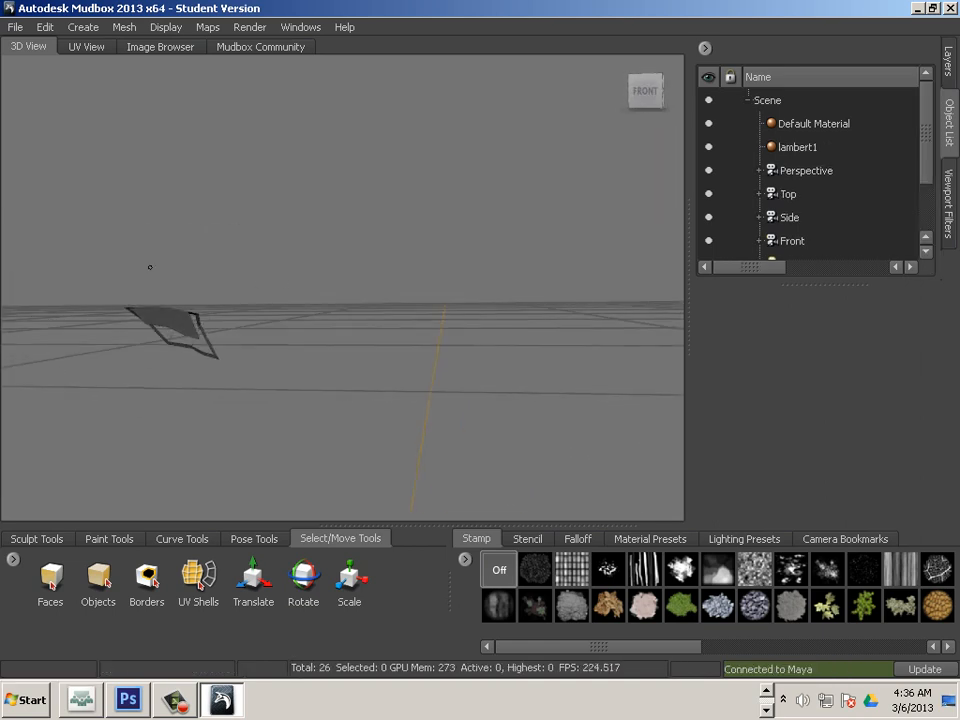
{"action": "middle_click_drag", "start_coordinate": [150, 268], "coordinate": [416, 326], "text": "alt"}
{"action": "left_click_drag", "start_coordinate": [416, 326], "coordinate": [418, 511], "text": "alt"}
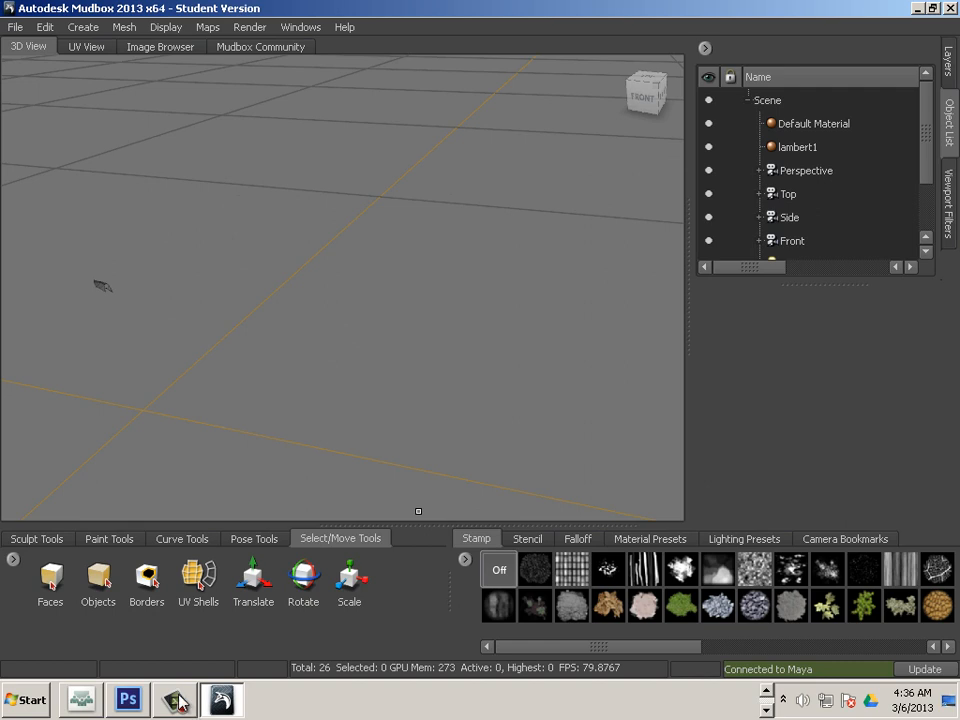
Step: Switch back to Maya, send the hair and body meshes to the current Mudbox scene, and keep all imported meshes
{"action": "left_click", "coordinate": [765, 711]}
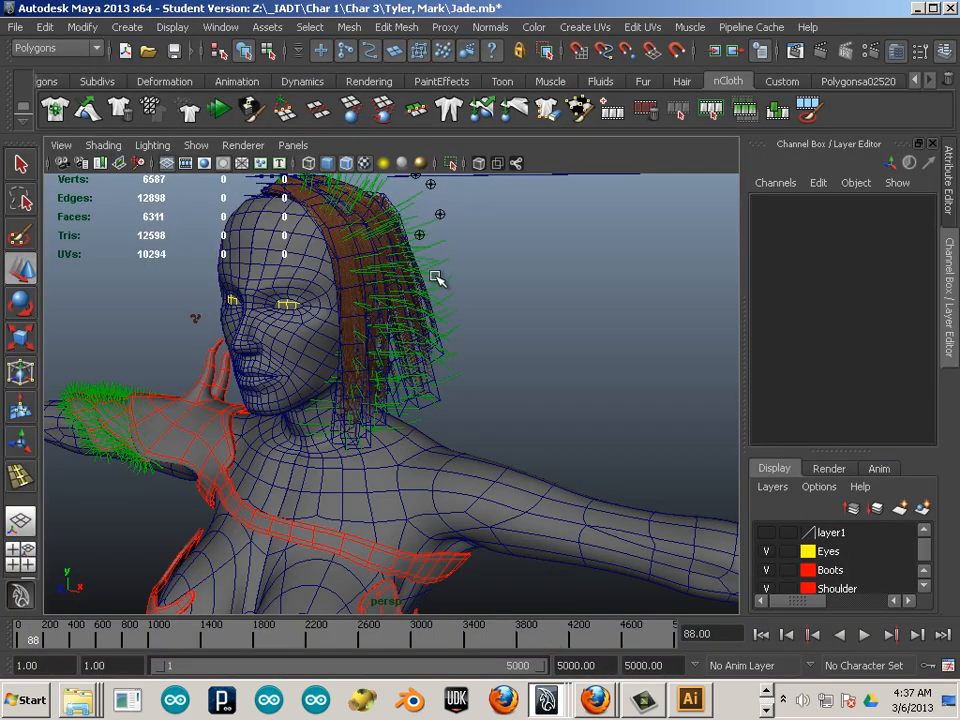
{"action": "left_click_drag", "start_coordinate": [436, 277], "coordinate": [259, 340]}
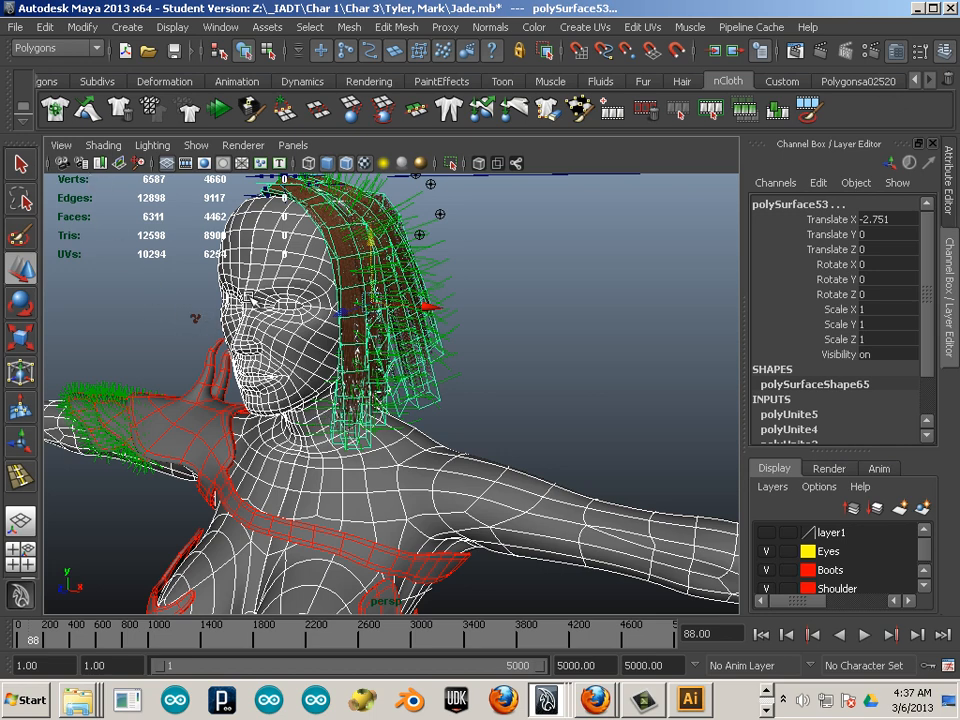
{"action": "left_click", "coordinate": [18, 28]}
{"action": "mouse_move", "coordinate": [100, 203]}
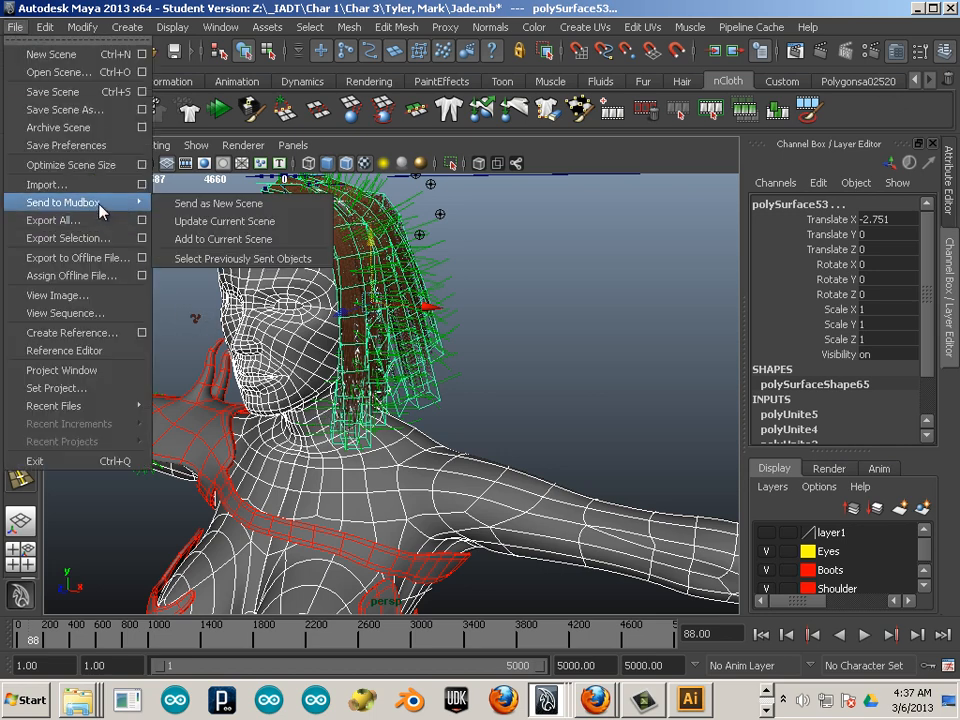
{"action": "left_click", "coordinate": [203, 220]}
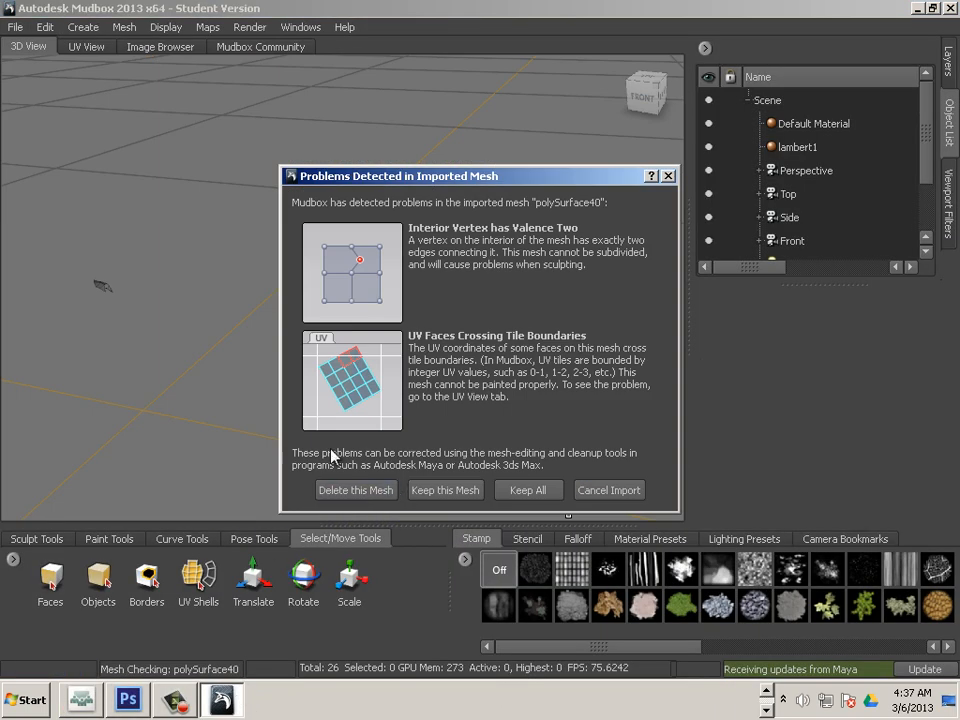
{"action": "left_click", "coordinate": [513, 490]}
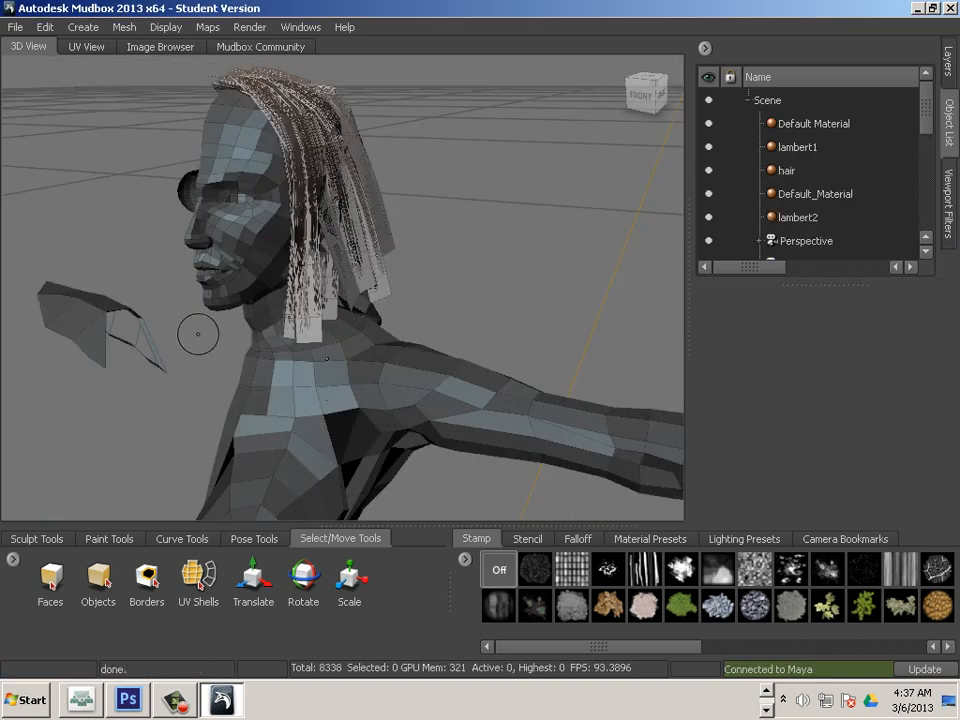
Step: Inspect the imported hair strands, head and braid from the side and behind
{"action": "left_click_drag", "start_coordinate": [399, 272], "coordinate": [319, 268], "text": "alt"}
{"action": "middle_click_drag", "start_coordinate": [319, 268], "coordinate": [333, 430], "text": "alt"}
{"action": "left_click_drag", "start_coordinate": [333, 430], "coordinate": [305, 390], "text": "alt"}
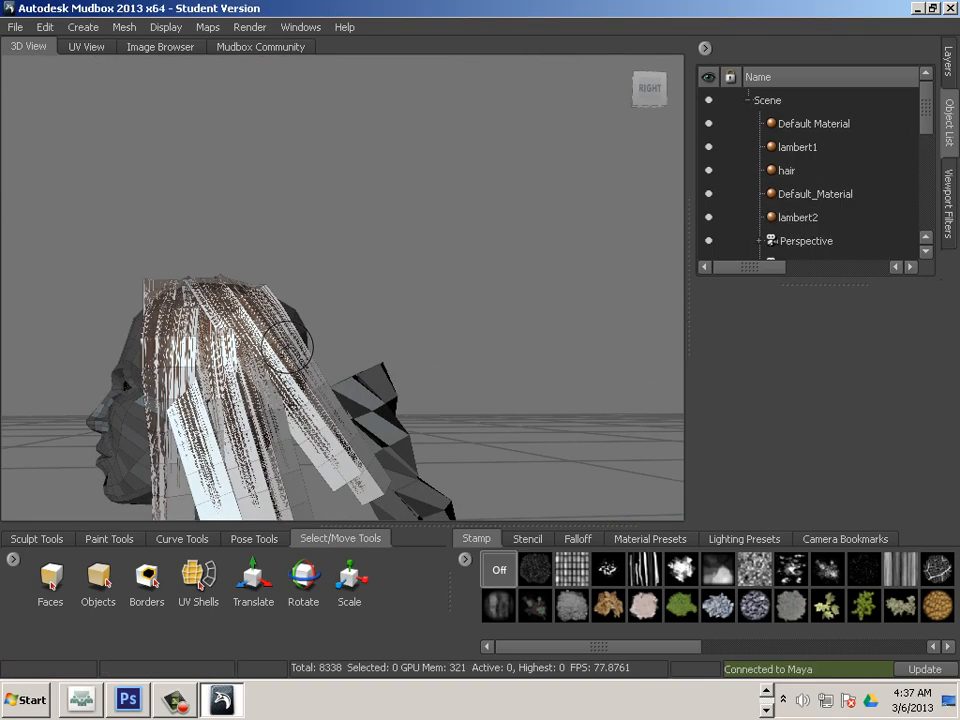
{"action": "middle_click_drag", "start_coordinate": [305, 390], "coordinate": [317, 274], "text": "alt"}
{"action": "left_click_drag", "start_coordinate": [317, 273], "coordinate": [290, 264], "text": "alt"}
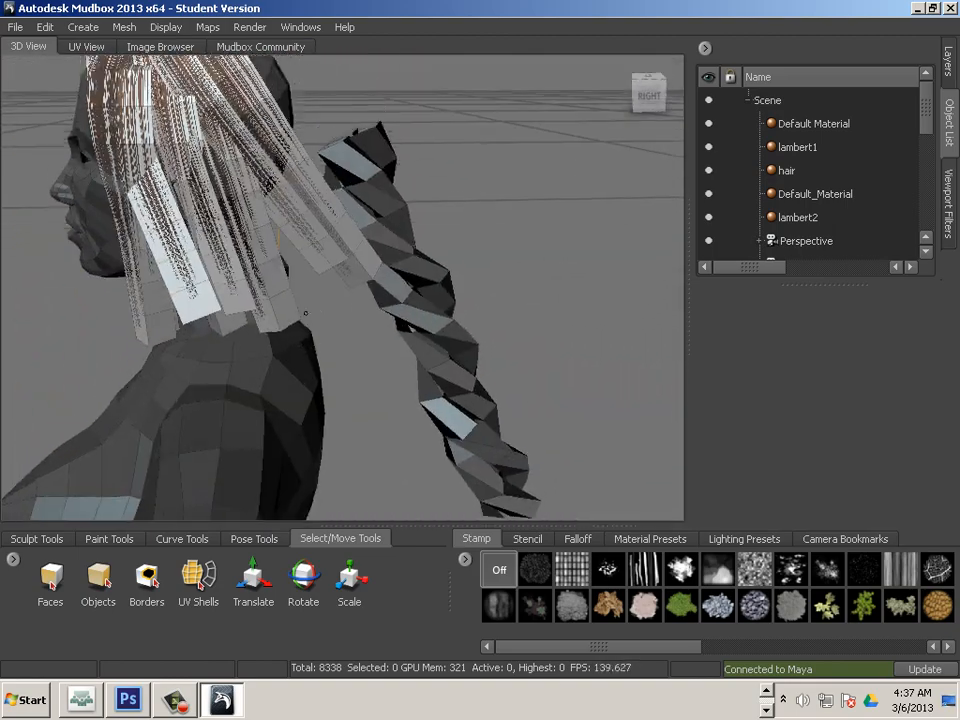
{"action": "middle_click_drag", "start_coordinate": [290, 264], "coordinate": [321, 337], "text": "alt"}
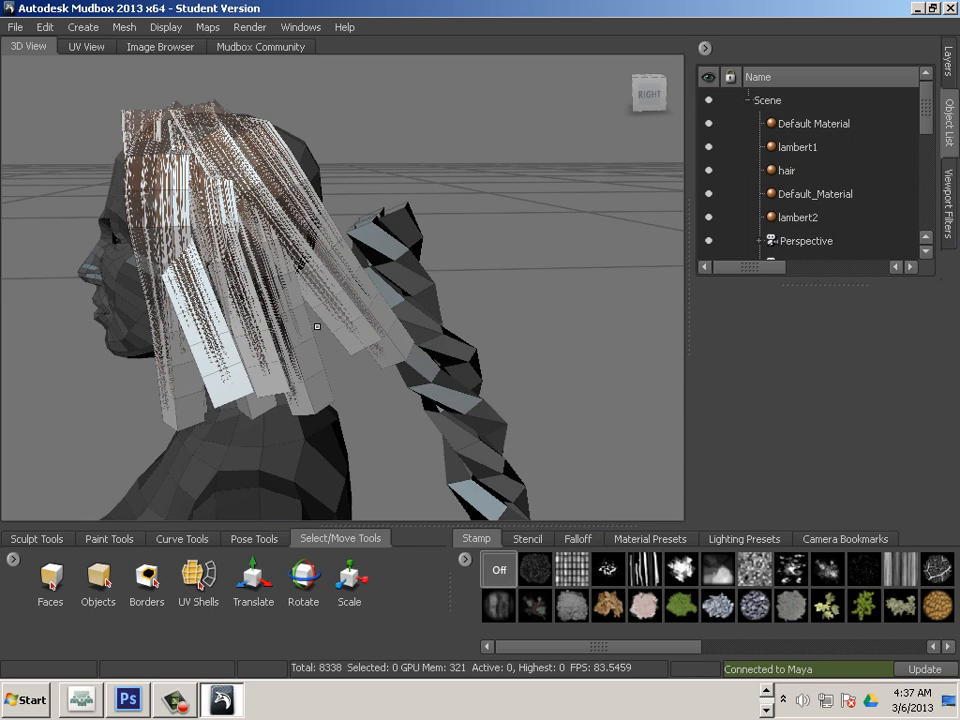
{"action": "key", "text": "b"}
{"action": "left_click_drag", "start_coordinate": [374, 324], "coordinate": [352, 287]}
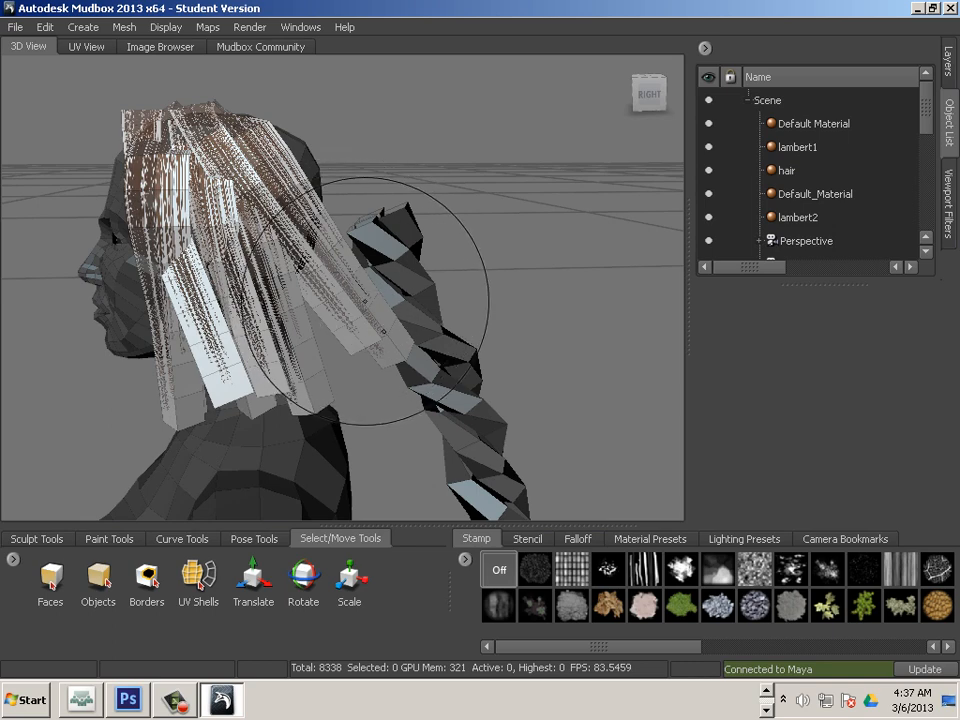
{"action": "left_click_drag", "start_coordinate": [360, 300], "coordinate": [522, 190]}
{"action": "key", "text": "ctrl+z"}
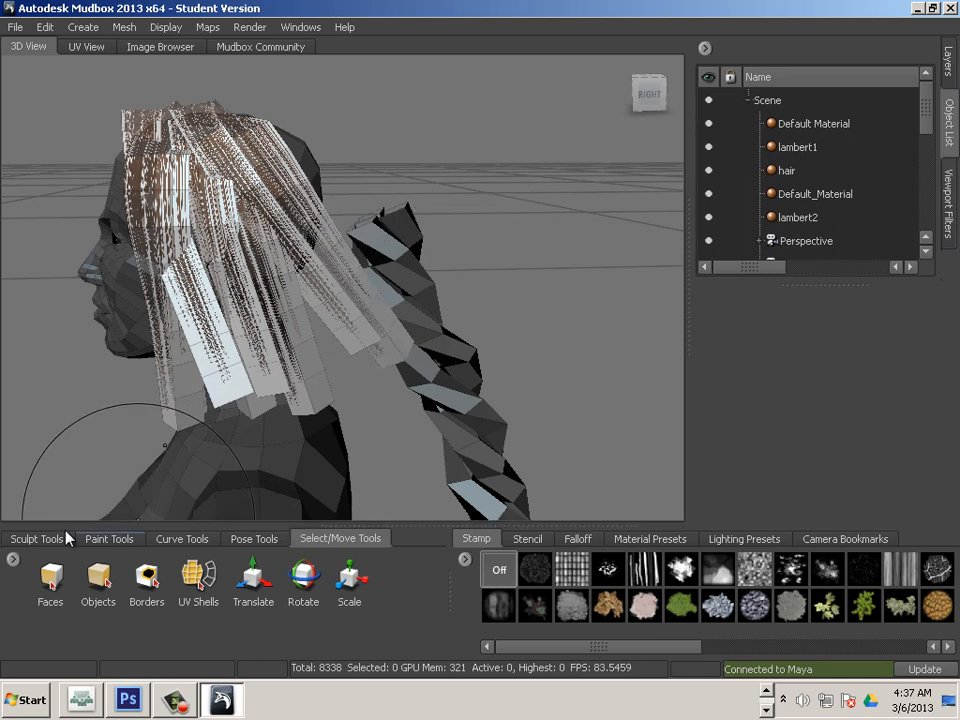
Step: Use the Grab sculpt tool at size 1.13 and strength 100 to pull the rear hair strands down toward the neck
{"action": "left_click", "coordinate": [49, 540]}
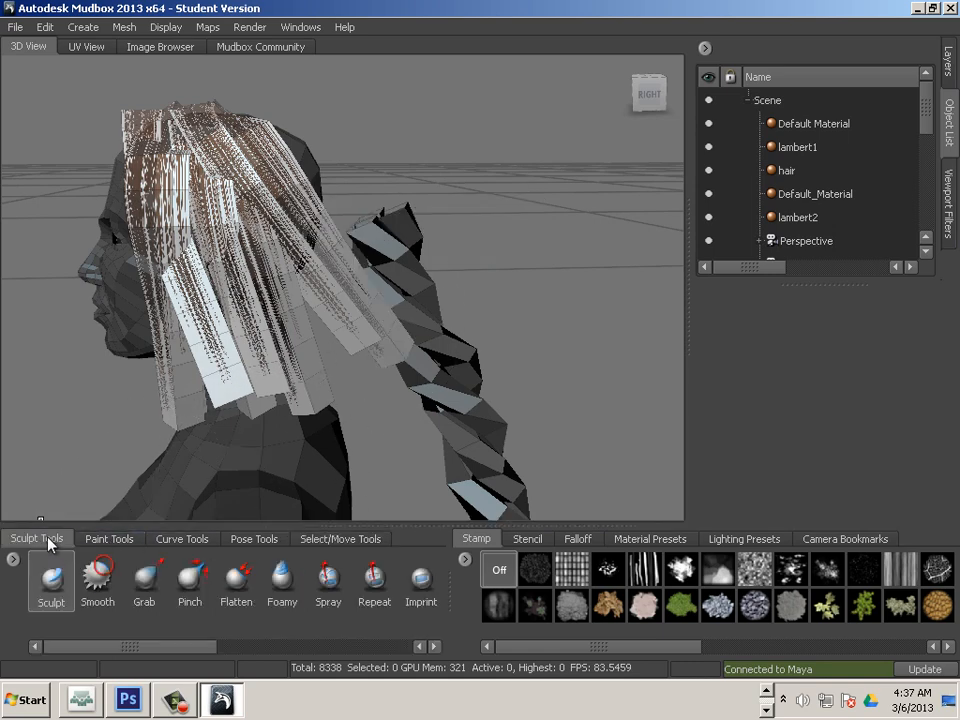
{"action": "left_click", "coordinate": [151, 583]}
{"action": "left_click_drag", "start_coordinate": [354, 465], "coordinate": [324, 448], "text": "alt"}
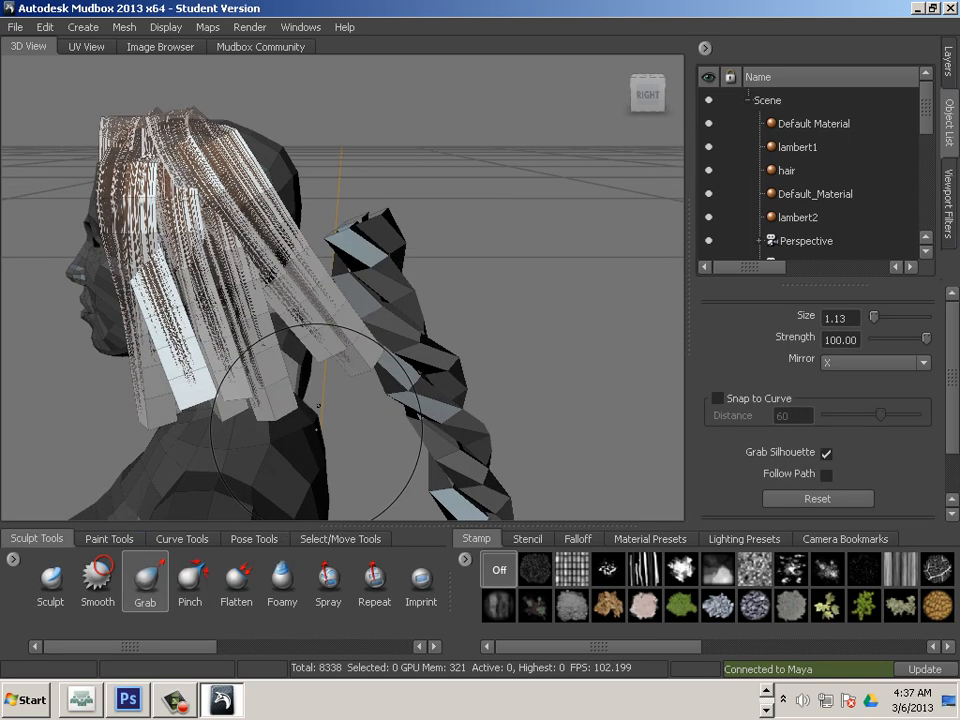
{"action": "left_click_drag", "start_coordinate": [311, 284], "coordinate": [309, 300]}
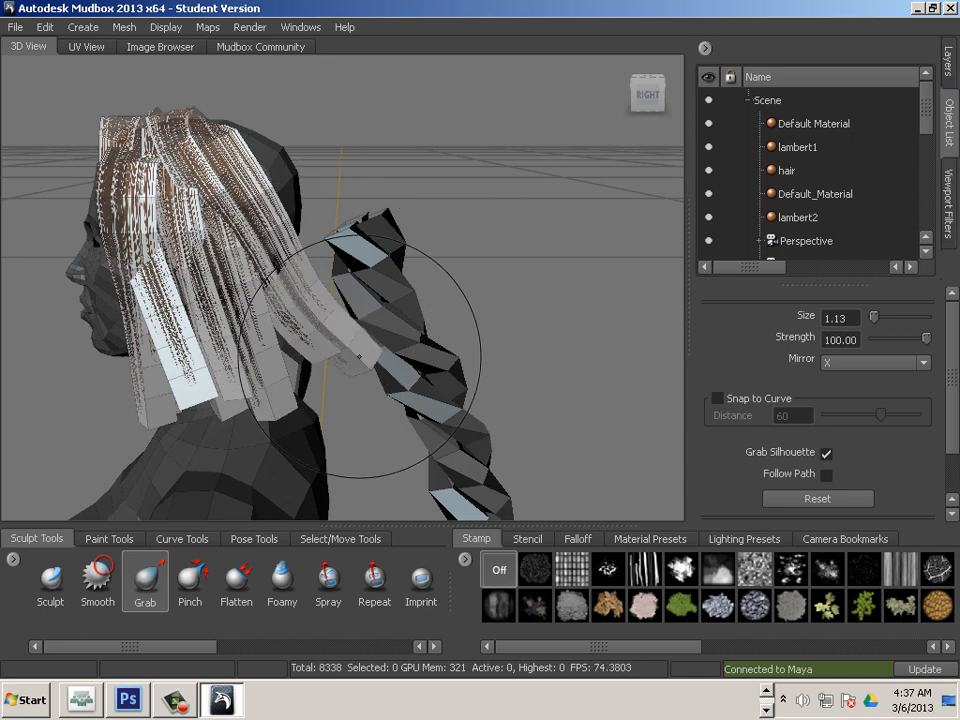
{"action": "left_click_drag", "start_coordinate": [361, 355], "coordinate": [328, 393]}
{"action": "mouse_move", "coordinate": [336, 345]}
{"action": "left_mouse_down"}
{"action": "mouse_move", "coordinate": [361, 383]}
{"action": "mouse_move", "coordinate": [318, 343]}
{"action": "mouse_move", "coordinate": [326, 366]}
{"action": "left_mouse_up"}
{"action": "mouse_move", "coordinate": [299, 325]}
{"action": "left_mouse_down"}
{"action": "mouse_move", "coordinate": [282, 336]}
{"action": "mouse_move", "coordinate": [306, 319]}
{"action": "left_mouse_up"}
Step: Reshape the strands at the back of the head with further Grab strokes to cover more of the skull
{"action": "left_click_drag", "start_coordinate": [325, 392], "coordinate": [175, 350], "text": "alt"}
{"action": "middle_click_drag", "start_coordinate": [175, 350], "coordinate": [249, 336], "text": "alt"}
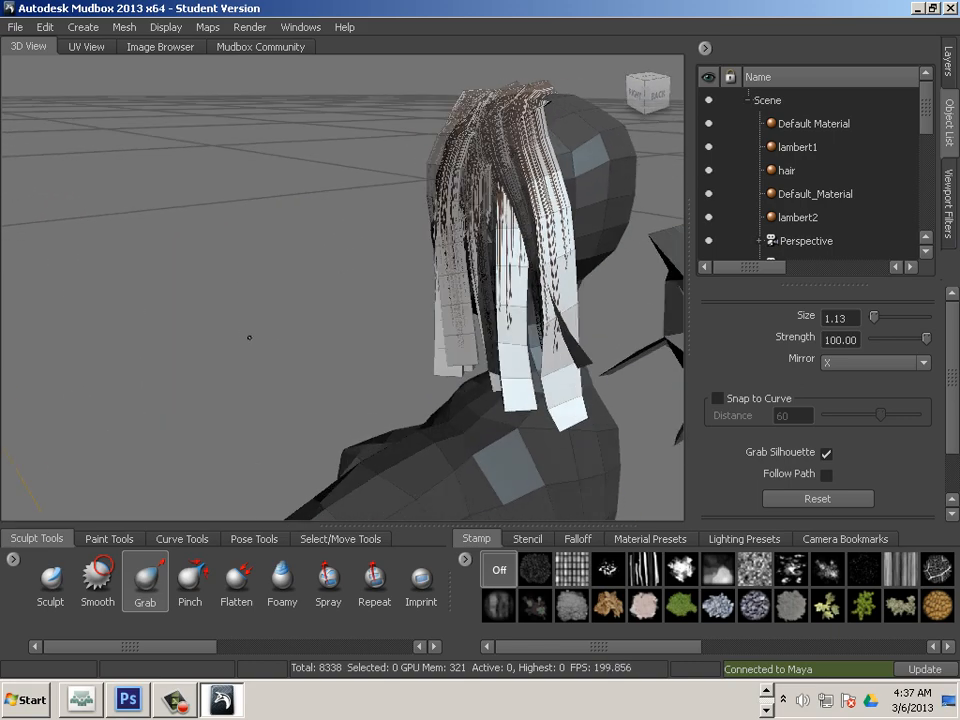
{"action": "right_click_drag", "start_coordinate": [249, 336], "coordinate": [284, 341], "text": "alt"}
{"action": "left_click_drag", "start_coordinate": [284, 341], "coordinate": [265, 327], "text": "alt"}
{"action": "mouse_move", "coordinate": [337, 238]}
{"action": "left_mouse_down"}
{"action": "mouse_move", "coordinate": [328, 235]}
{"action": "mouse_move", "coordinate": [346, 228]}
{"action": "mouse_move", "coordinate": [345, 211]}
{"action": "left_mouse_up"}
{"action": "left_click_drag", "start_coordinate": [345, 298], "coordinate": [357, 301]}
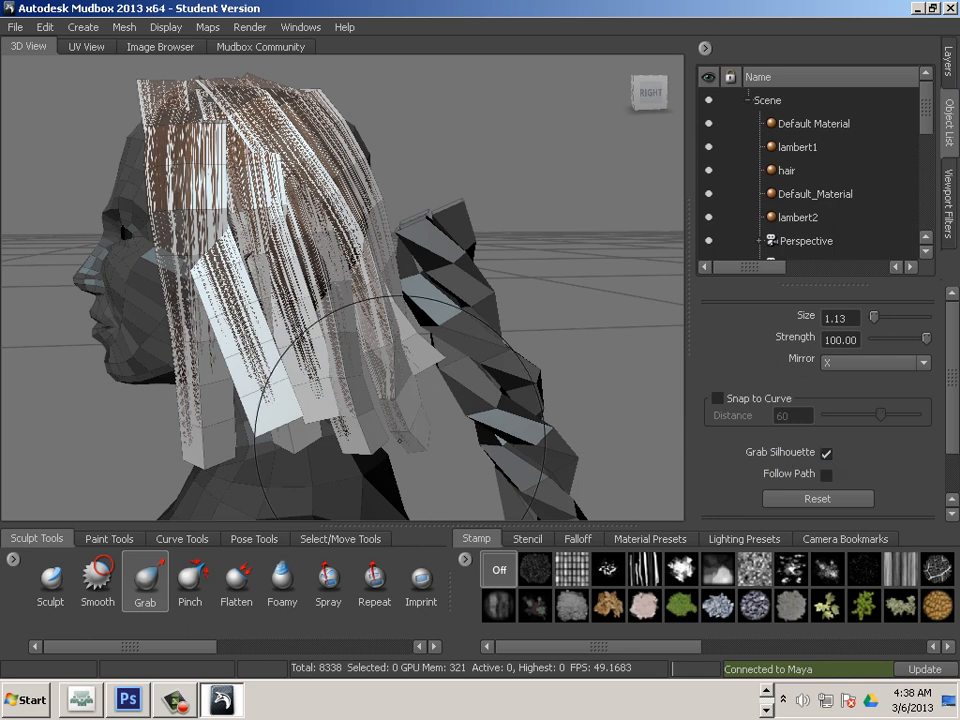
Step: Pull the lower rear hair strands up and in toward the back of the head with Grab strokes
{"action": "left_click_drag", "start_coordinate": [336, 451], "coordinate": [339, 452]}
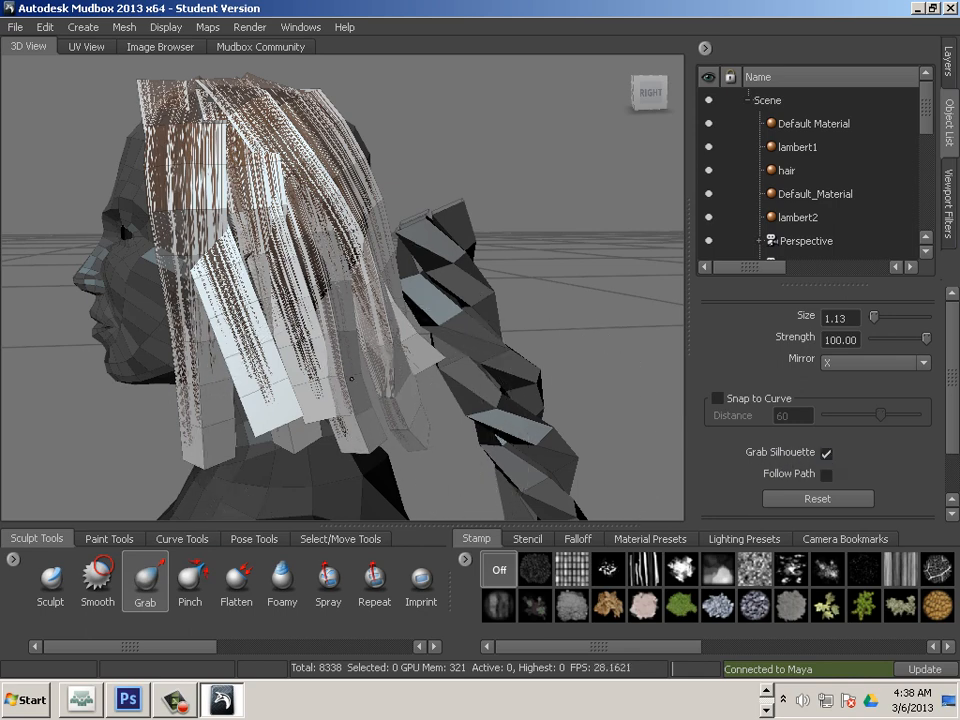
{"action": "left_click_drag", "start_coordinate": [422, 422], "coordinate": [421, 357]}
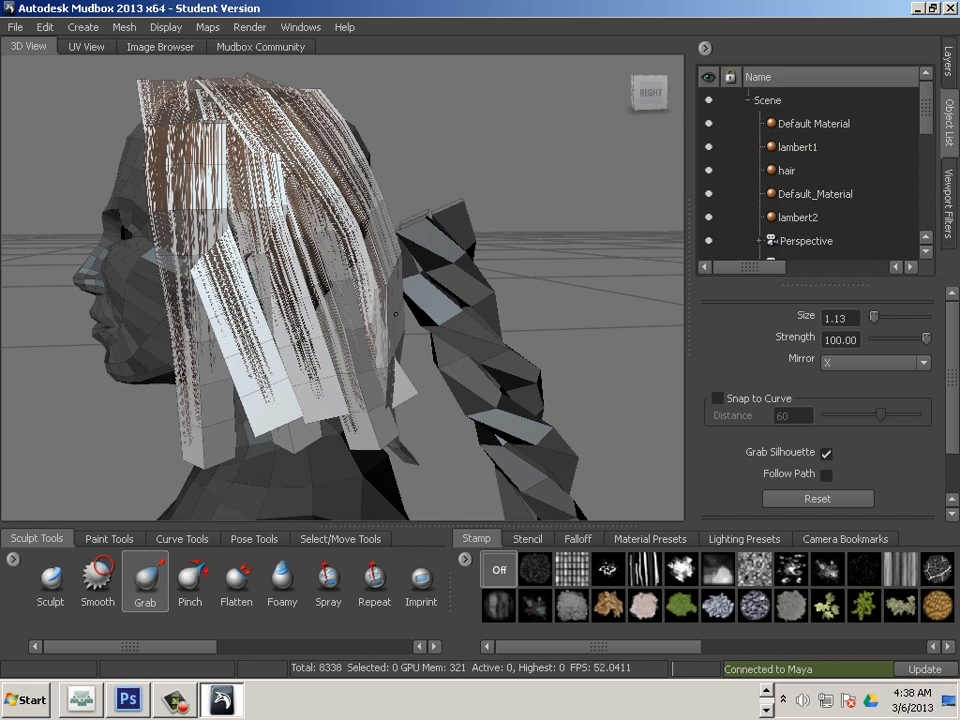
{"action": "mouse_move", "coordinate": [398, 398]}
{"action": "left_mouse_down"}
{"action": "mouse_move", "coordinate": [366, 400]}
{"action": "mouse_move", "coordinate": [427, 316]}
{"action": "mouse_move", "coordinate": [452, 318]}
{"action": "left_mouse_up"}
Step: Turn off mirroring for the Grab tool and nudge the strand ends at the crown of the head
{"action": "middle_click_drag", "start_coordinate": [452, 318], "coordinate": [350, 480], "text": "alt"}
{"action": "right_click_drag", "start_coordinate": [350, 480], "coordinate": [426, 400], "text": "alt"}
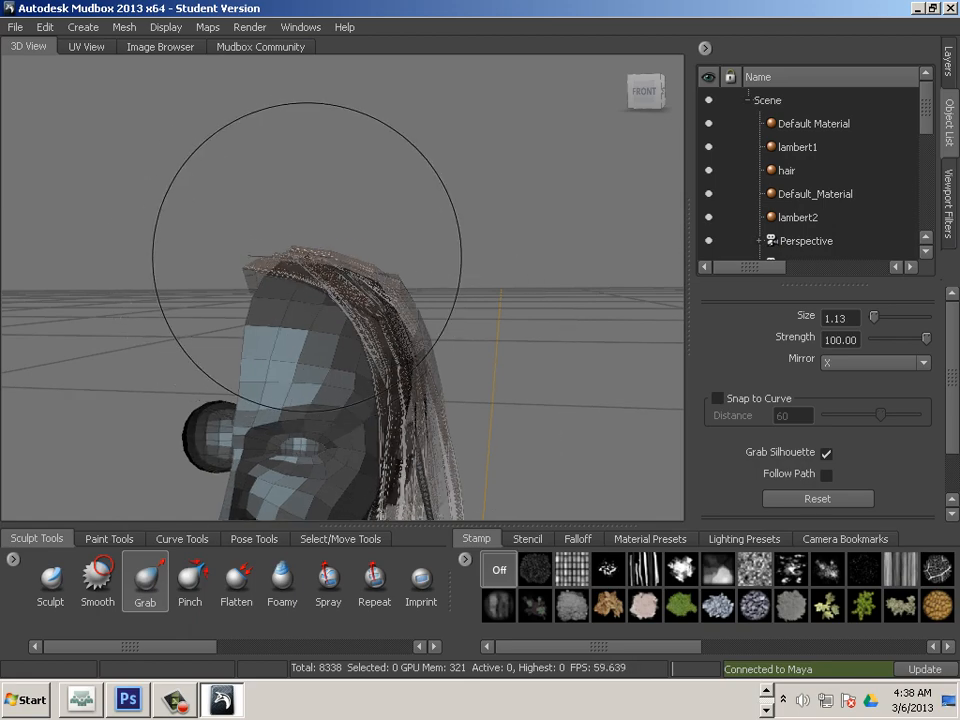
{"action": "mouse_move", "coordinate": [320, 186]}
{"action": "left_mouse_down", "text": "alt"}
{"action": "mouse_move", "coordinate": [470, 195]}
{"action": "mouse_move", "coordinate": [265, 265]}
{"action": "left_mouse_up", "text": "alt"}
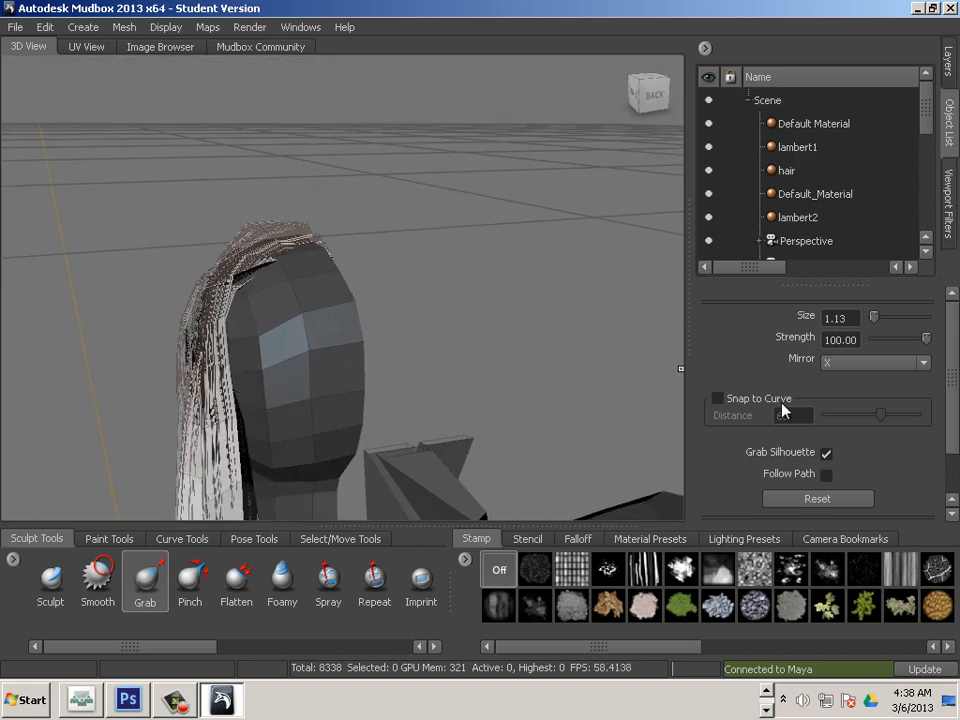
{"action": "scroll", "coordinate": [790, 415], "scroll_direction": "down", "scroll_amount": 2}
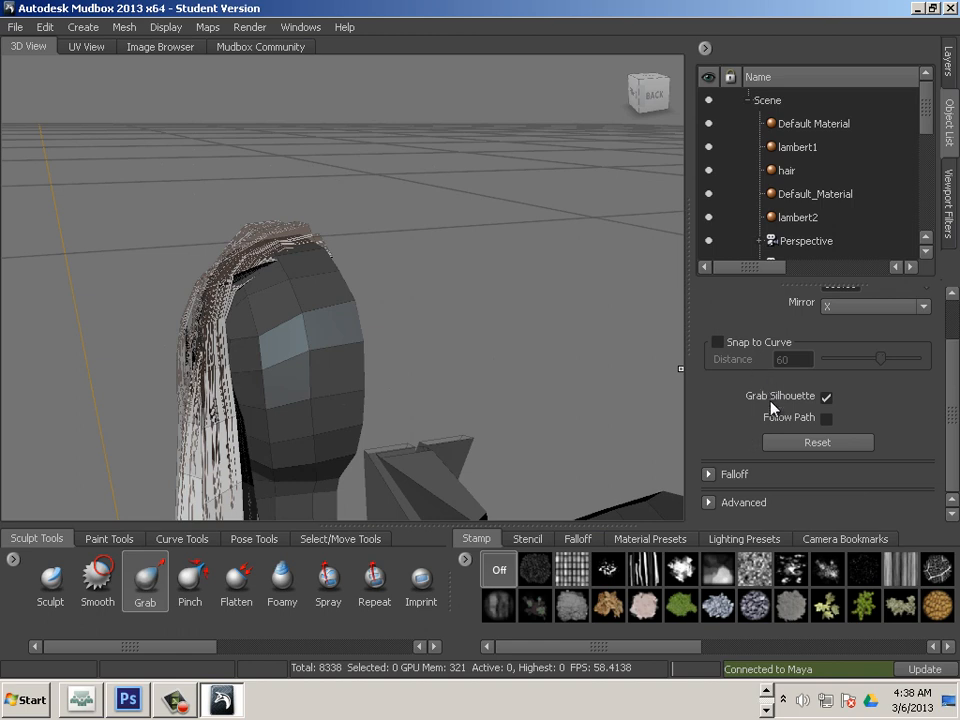
{"action": "scroll", "coordinate": [771, 441], "scroll_direction": "up", "scroll_amount": 2}
{"action": "left_click", "coordinate": [866, 362]}
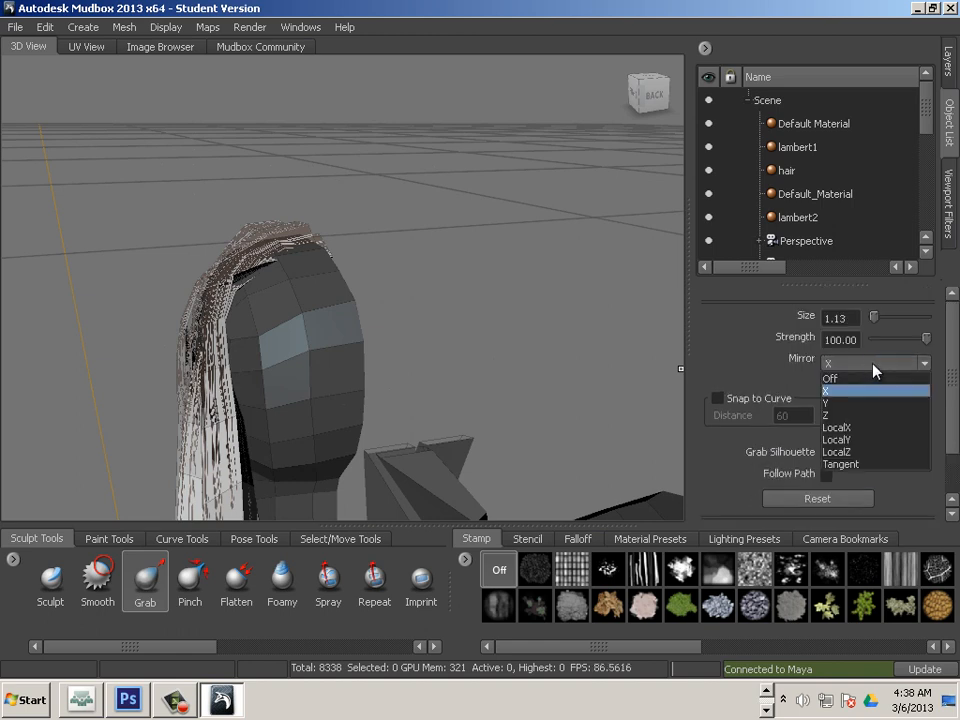
{"action": "left_click", "coordinate": [862, 379]}
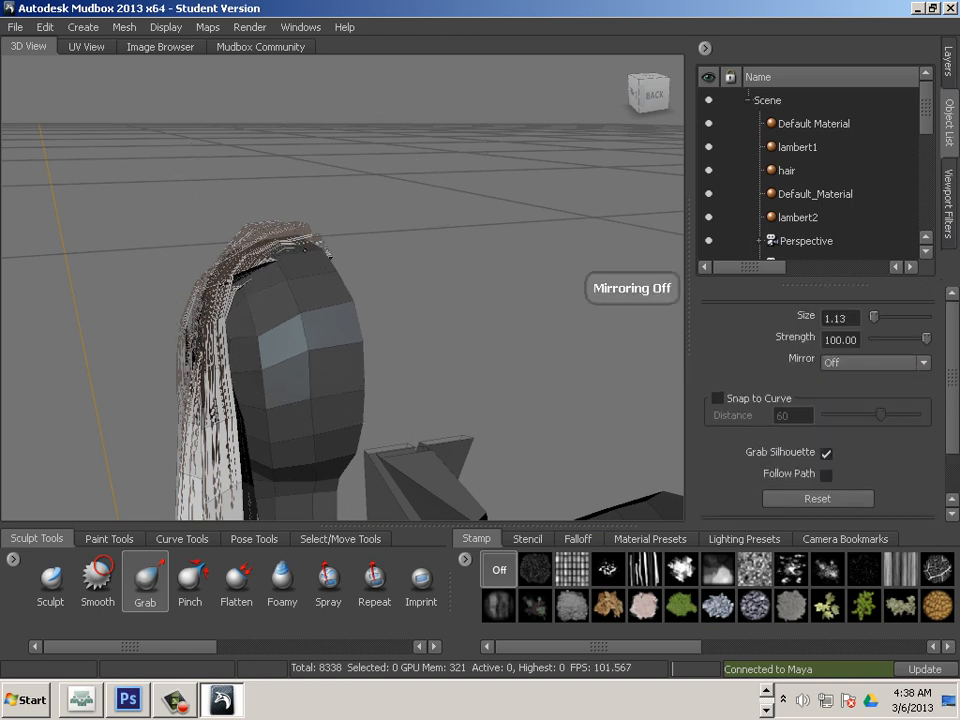
{"action": "left_click_drag", "start_coordinate": [319, 240], "coordinate": [314, 228]}
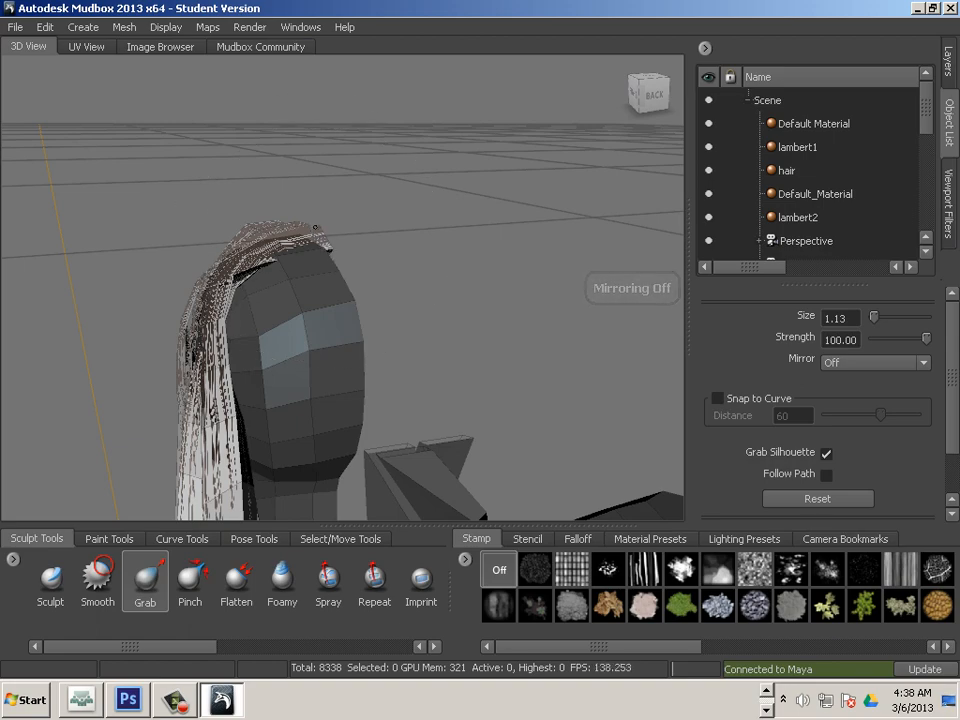
Step: Reshape the strands along the top and front side of the head with Grab strokes
{"action": "mouse_move", "coordinate": [234, 279]}
{"action": "left_mouse_down", "text": "alt"}
{"action": "mouse_move", "coordinate": [390, 279]}
{"action": "mouse_move", "coordinate": [361, 272]}
{"action": "mouse_move", "coordinate": [380, 285]}
{"action": "mouse_move", "coordinate": [420, 258]}
{"action": "mouse_move", "coordinate": [455, 280]}
{"action": "left_mouse_up", "text": "alt"}
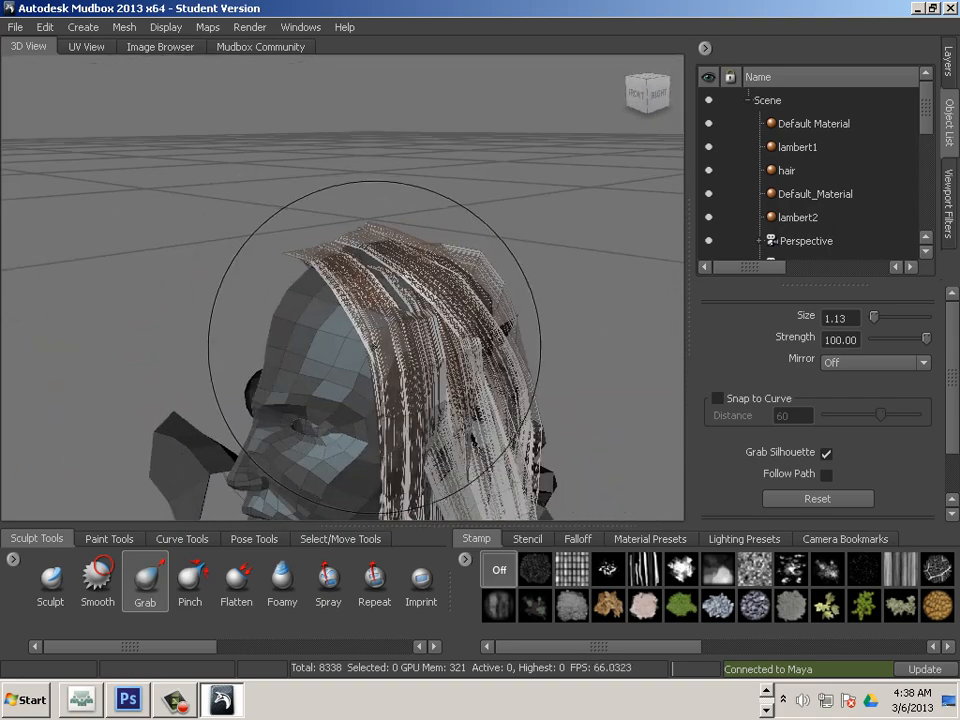
{"action": "left_click_drag", "start_coordinate": [375, 346], "coordinate": [346, 358]}
{"action": "left_click_drag", "start_coordinate": [289, 374], "coordinate": [402, 367], "text": "alt"}
{"action": "middle_click_drag", "start_coordinate": [402, 367], "coordinate": [350, 120], "text": "alt"}
{"action": "mouse_move", "coordinate": [350, 120]}
{"action": "left_mouse_down", "text": "alt"}
{"action": "mouse_move", "coordinate": [377, 187]}
{"action": "mouse_move", "coordinate": [327, 116]}
{"action": "left_mouse_up", "text": "alt"}
{"action": "middle_click_drag", "start_coordinate": [322, 153], "coordinate": [225, 410], "text": "alt"}
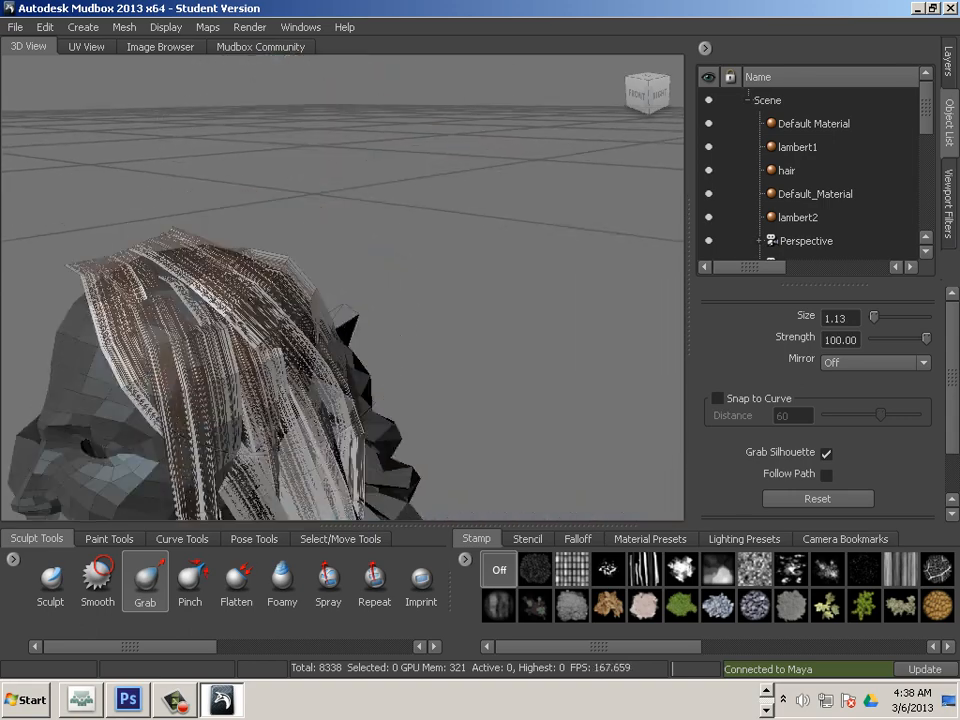
{"action": "left_click_drag", "start_coordinate": [225, 410], "coordinate": [293, 297], "text": "alt"}
{"action": "left_click_drag", "start_coordinate": [218, 361], "coordinate": [242, 351]}
Step: Examine the sculpted strands from the front and side, and the braid down to its tip
{"action": "scroll", "coordinate": [330, 375], "scroll_direction": "down", "scroll_amount": 4}
{"action": "mouse_move", "coordinate": [332, 345]}
{"action": "left_mouse_down", "text": "alt"}
{"action": "mouse_move", "coordinate": [258, 338]}
{"action": "mouse_move", "coordinate": [362, 268]}
{"action": "left_mouse_up", "text": "alt"}
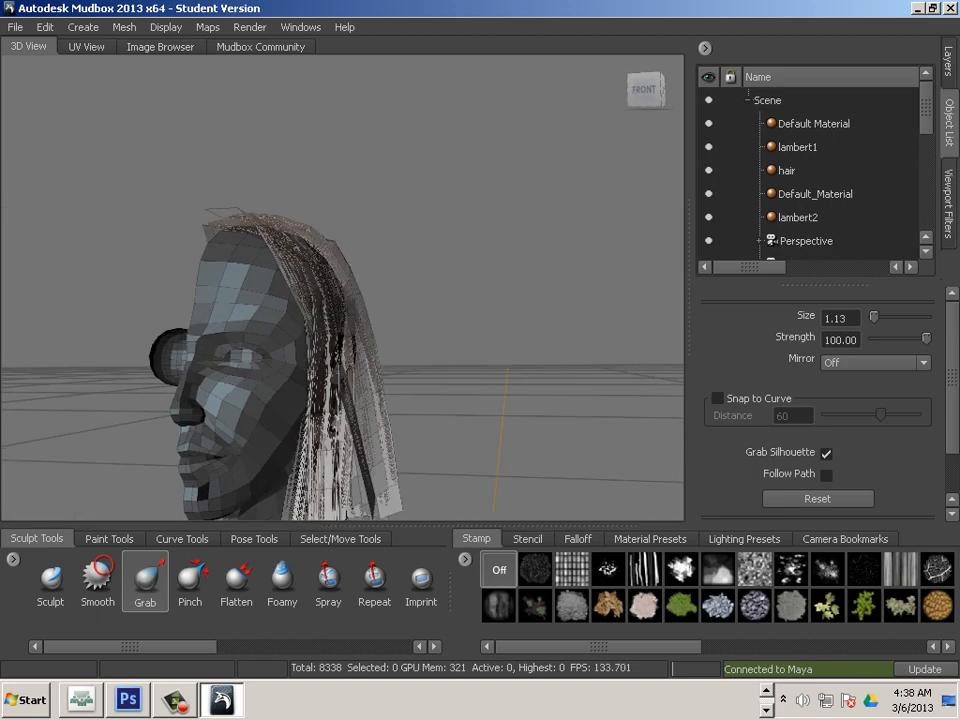
{"action": "left_click_drag", "start_coordinate": [394, 452], "coordinate": [422, 330], "text": "alt"}
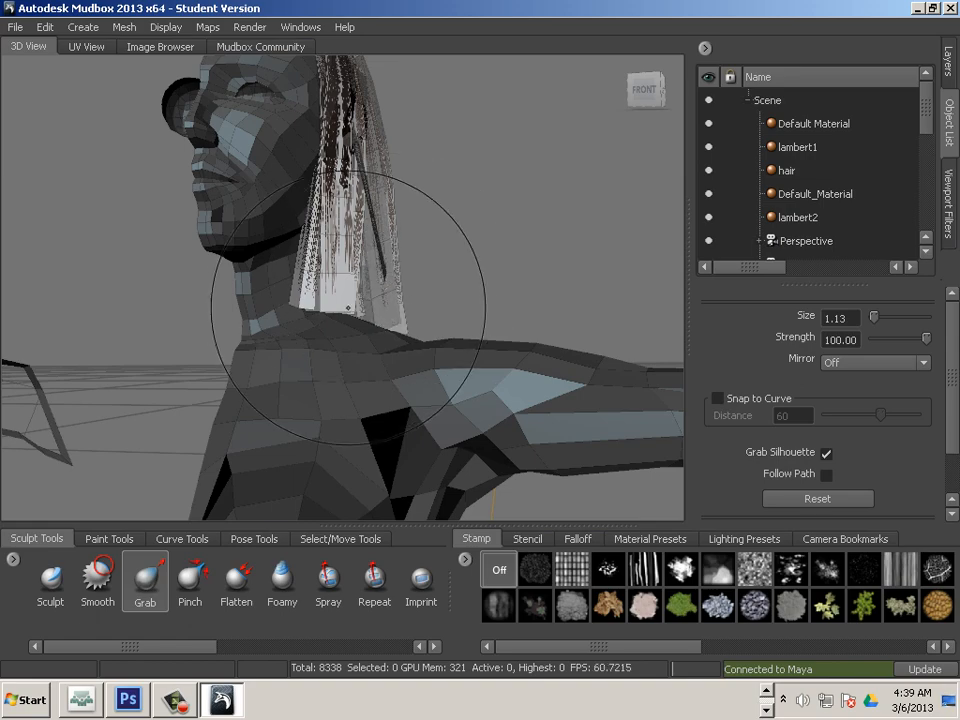
{"action": "left_click_drag", "start_coordinate": [330, 200], "coordinate": [397, 396], "text": "alt"}
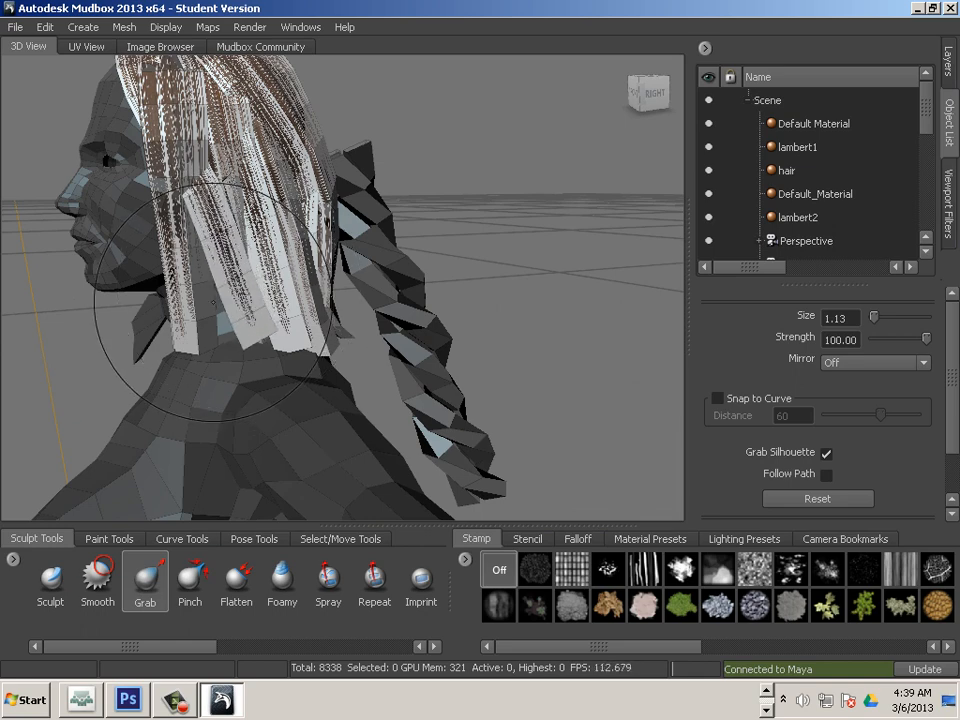
{"action": "mouse_move", "coordinate": [213, 356]}
{"action": "left_mouse_down"}
{"action": "mouse_move", "coordinate": [221, 356]}
{"action": "mouse_move", "coordinate": [66, 411]}
{"action": "mouse_move", "coordinate": [273, 358]}
{"action": "mouse_move", "coordinate": [396, 225]}
{"action": "left_mouse_up"}
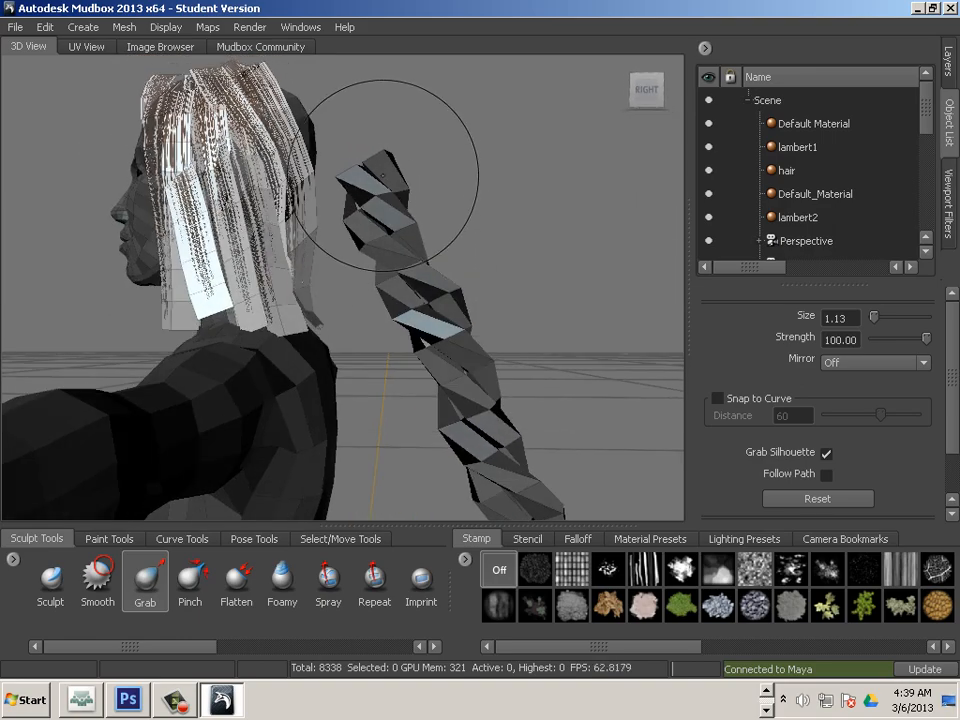
{"action": "left_click_drag", "start_coordinate": [375, 177], "coordinate": [405, 179], "text": "alt"}
{"action": "middle_click_drag", "start_coordinate": [465, 455], "coordinate": [485, 224], "text": "alt"}
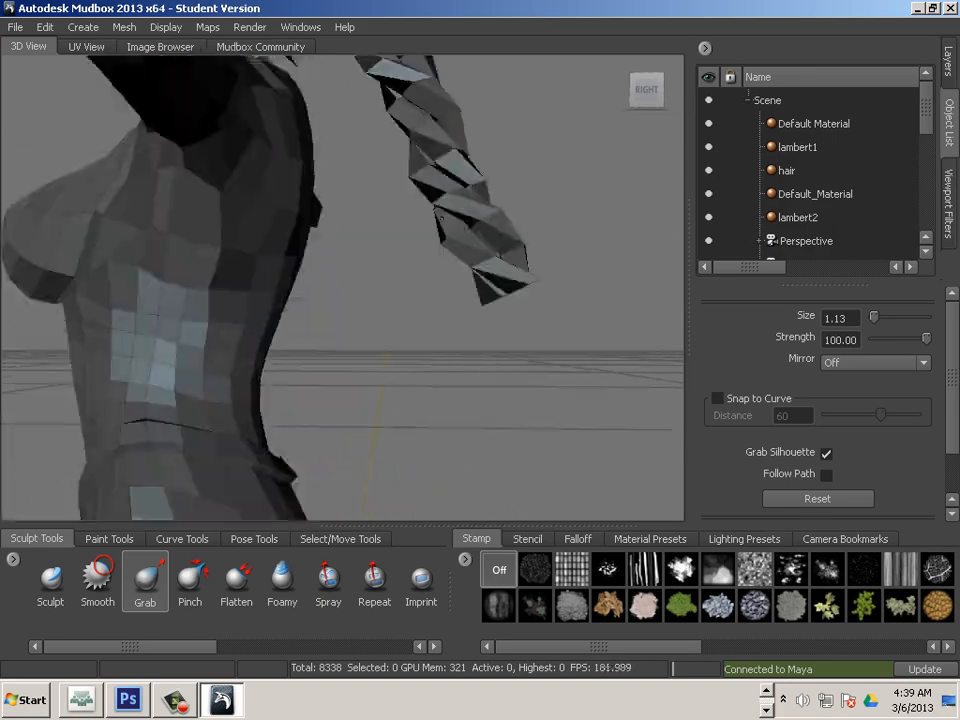
{"action": "mouse_move", "coordinate": [485, 224]}
{"action": "left_mouse_down", "text": "alt"}
{"action": "mouse_move", "coordinate": [424, 281]}
{"action": "mouse_move", "coordinate": [457, 251]}
{"action": "left_mouse_up", "text": "alt"}
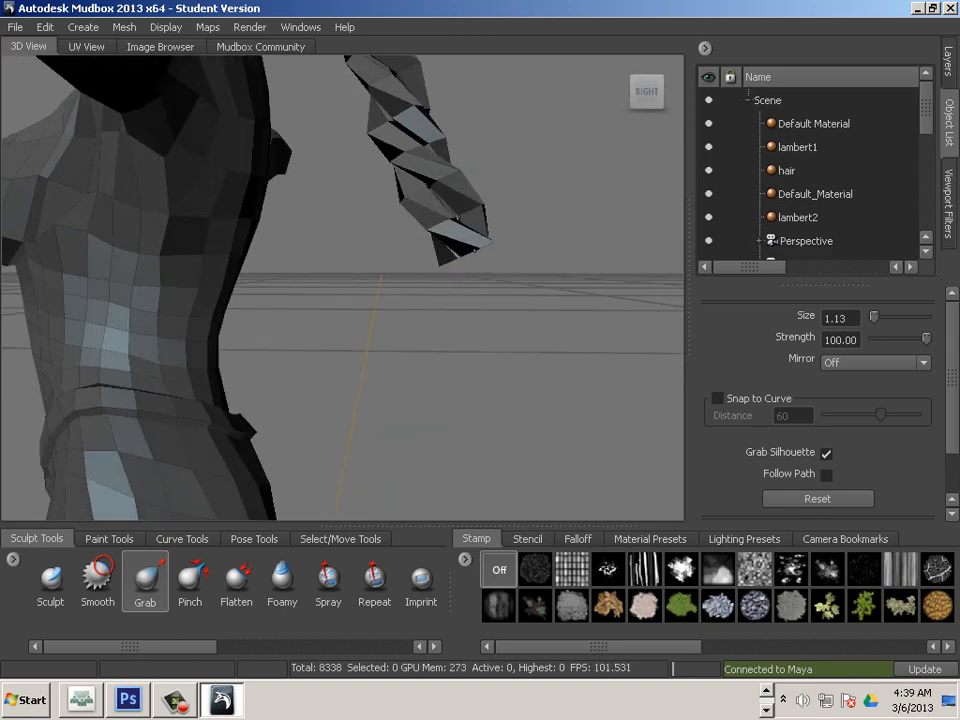
{"action": "middle_click_drag", "start_coordinate": [523, 261], "coordinate": [487, 387], "text": "alt"}
{"action": "mouse_move", "coordinate": [487, 387]}
{"action": "left_mouse_down", "text": "alt"}
{"action": "mouse_move", "coordinate": [388, 250]}
{"action": "mouse_move", "coordinate": [480, 321]}
{"action": "mouse_move", "coordinate": [459, 334]}
{"action": "mouse_move", "coordinate": [424, 389]}
{"action": "left_mouse_up", "text": "alt"}
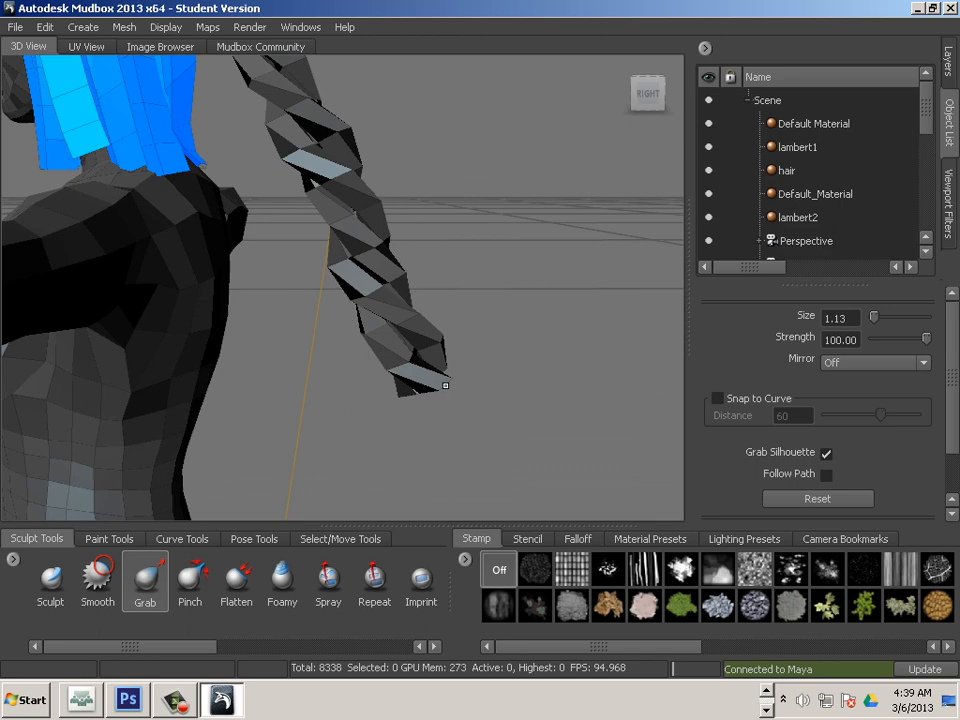
Step: Pinch the lower end of the braid with the Pinch tool at size 1.13 and strength 15
{"action": "left_click", "coordinate": [192, 578]}
{"action": "left_click_drag", "start_coordinate": [324, 500], "coordinate": [436, 370], "text": "alt"}
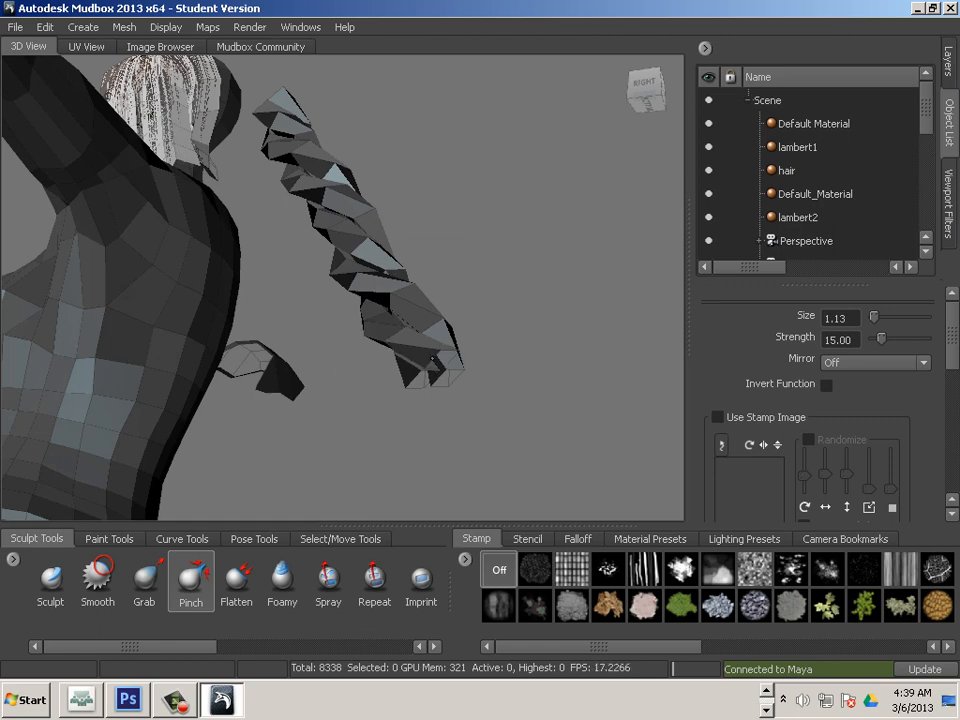
{"action": "mouse_move", "coordinate": [424, 366]}
{"action": "left_mouse_down"}
{"action": "mouse_move", "coordinate": [448, 363]}
{"action": "mouse_move", "coordinate": [427, 372]}
{"action": "mouse_move", "coordinate": [445, 370]}
{"action": "mouse_move", "coordinate": [465, 426]}
{"action": "mouse_move", "coordinate": [431, 375]}
{"action": "mouse_move", "coordinate": [440, 380]}
{"action": "mouse_move", "coordinate": [400, 356]}
{"action": "mouse_move", "coordinate": [467, 435]}
{"action": "mouse_move", "coordinate": [487, 381]}
{"action": "left_mouse_up"}
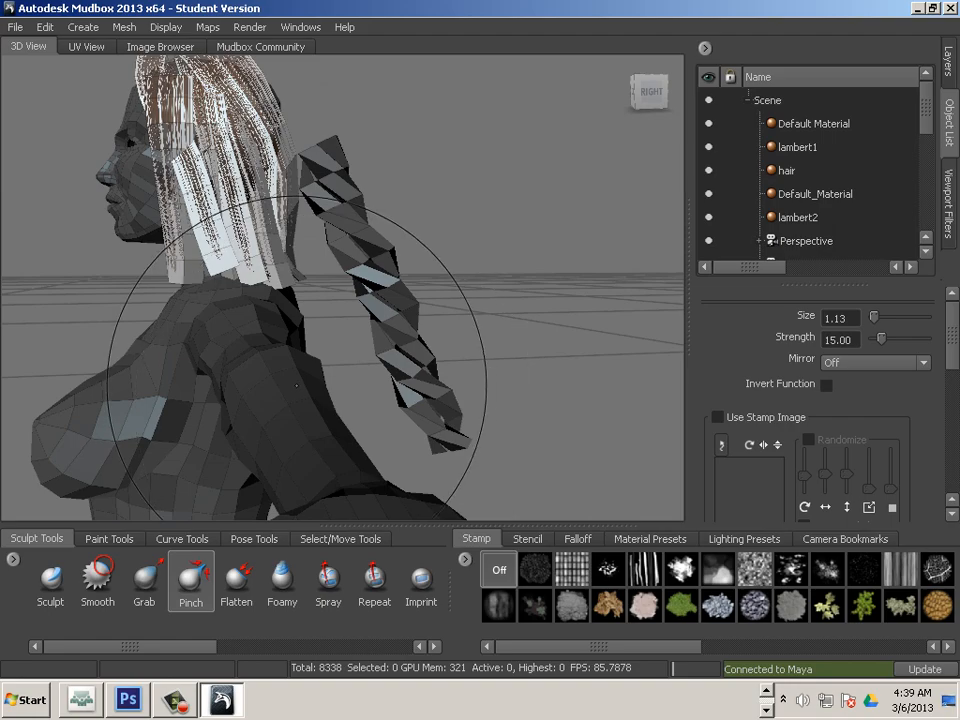
Step: Send the entire sculpted scene back to Maya as an update of the current scene
{"action": "mouse_move", "coordinate": [385, 460]}
{"action": "left_mouse_down", "text": "alt"}
{"action": "mouse_move", "coordinate": [330, 445]}
{"action": "mouse_move", "coordinate": [290, 468]}
{"action": "mouse_move", "coordinate": [290, 449]}
{"action": "mouse_move", "coordinate": [251, 435]}
{"action": "left_mouse_up", "text": "alt"}
{"action": "middle_click_drag", "start_coordinate": [251, 435], "coordinate": [231, 420], "text": "alt"}
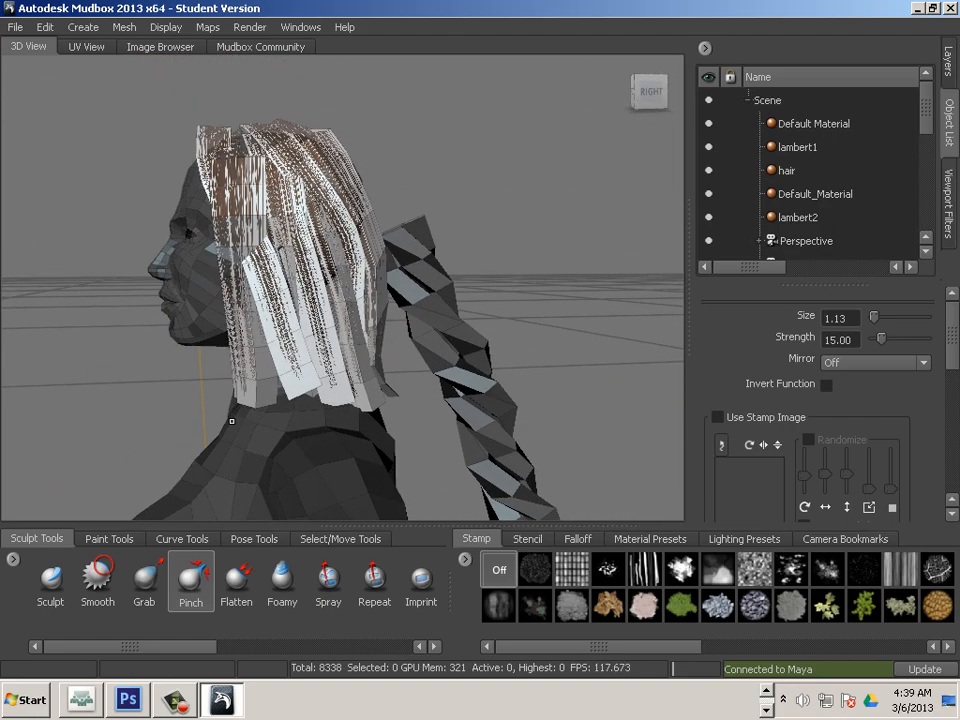
{"action": "right_click_drag", "start_coordinate": [231, 420], "coordinate": [338, 388], "text": "alt"}
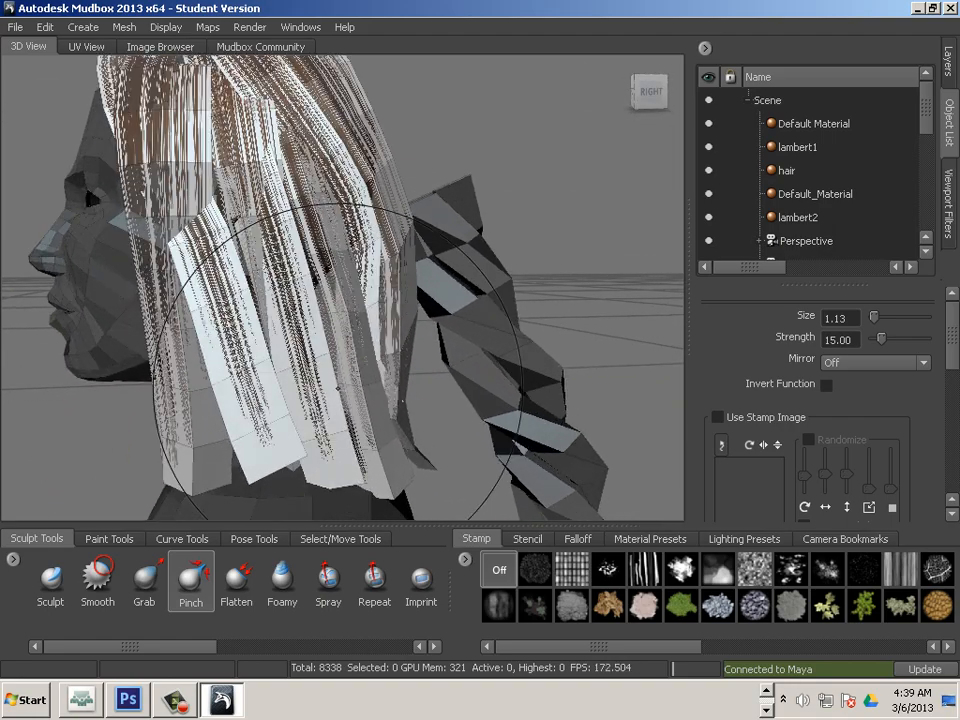
{"action": "left_click", "coordinate": [22, 31]}
{"action": "mouse_move", "coordinate": [64, 121]}
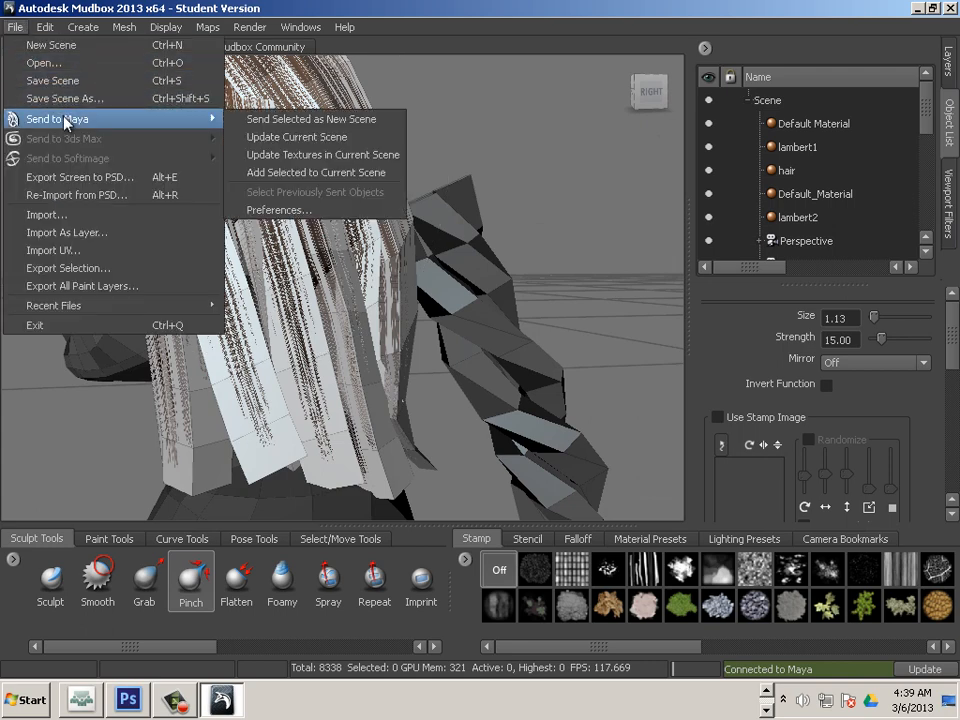
{"action": "left_click", "coordinate": [294, 138]}
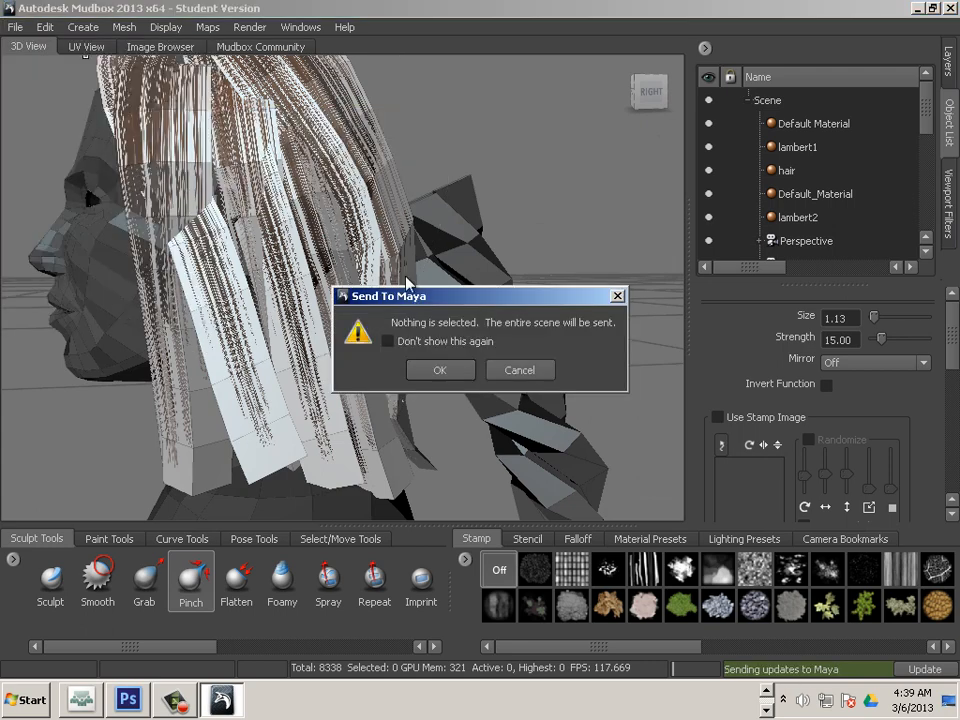
{"action": "left_click", "coordinate": [440, 371]}
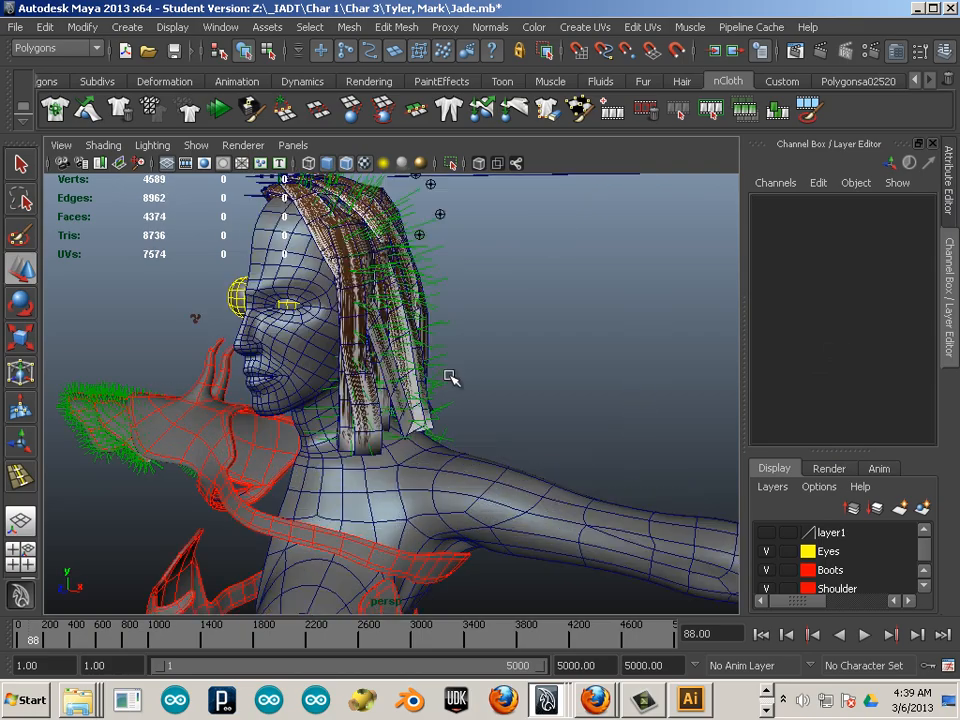
Step: Inspect the updated hair strands around the head in Maya from the front and side
{"action": "left_click", "coordinate": [472, 504]}
{"action": "left_click_drag", "start_coordinate": [478, 430], "coordinate": [221, 344], "text": "alt"}
{"action": "left_click", "coordinate": [221, 285]}
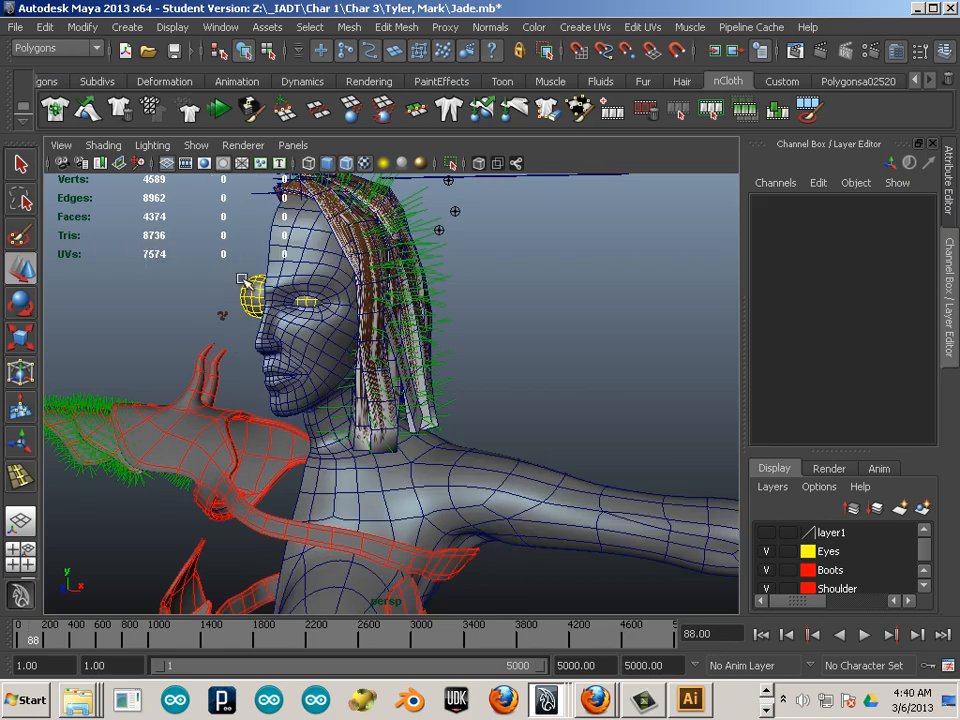
{"action": "left_click_drag", "start_coordinate": [221, 285], "coordinate": [244, 290], "text": "alt"}
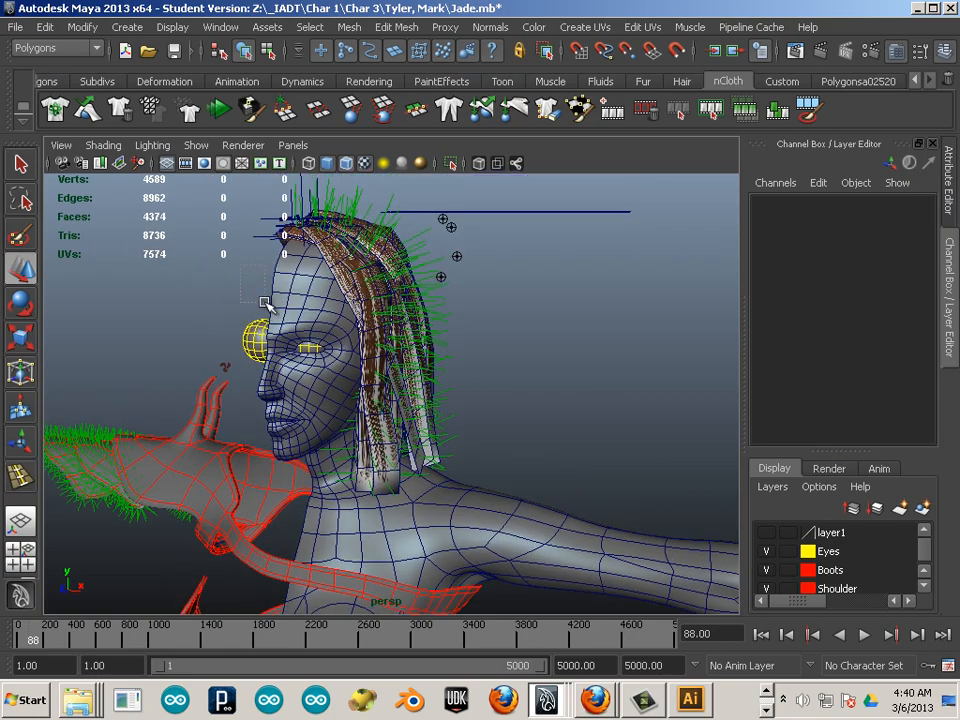
{"action": "left_click_drag", "start_coordinate": [364, 347], "coordinate": [347, 345], "text": "alt"}
{"action": "right_click_drag", "start_coordinate": [347, 345], "coordinate": [375, 356], "text": "alt"}
{"action": "left_click_drag", "start_coordinate": [375, 356], "coordinate": [282, 350], "text": "alt"}
{"action": "right_click_drag", "start_coordinate": [282, 350], "coordinate": [341, 363], "text": "alt"}
{"action": "left_click_drag", "start_coordinate": [341, 363], "coordinate": [436, 438], "text": "alt"}
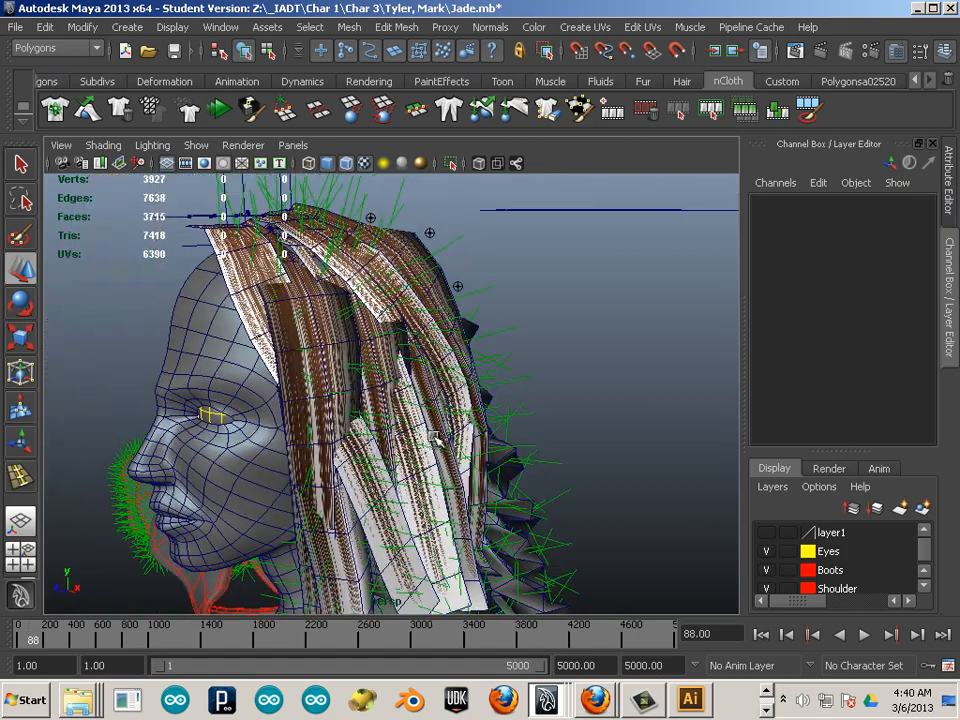
Step: Apply the brown hair material to the hair strands and to the braid
{"action": "left_click", "coordinate": [397, 357]}
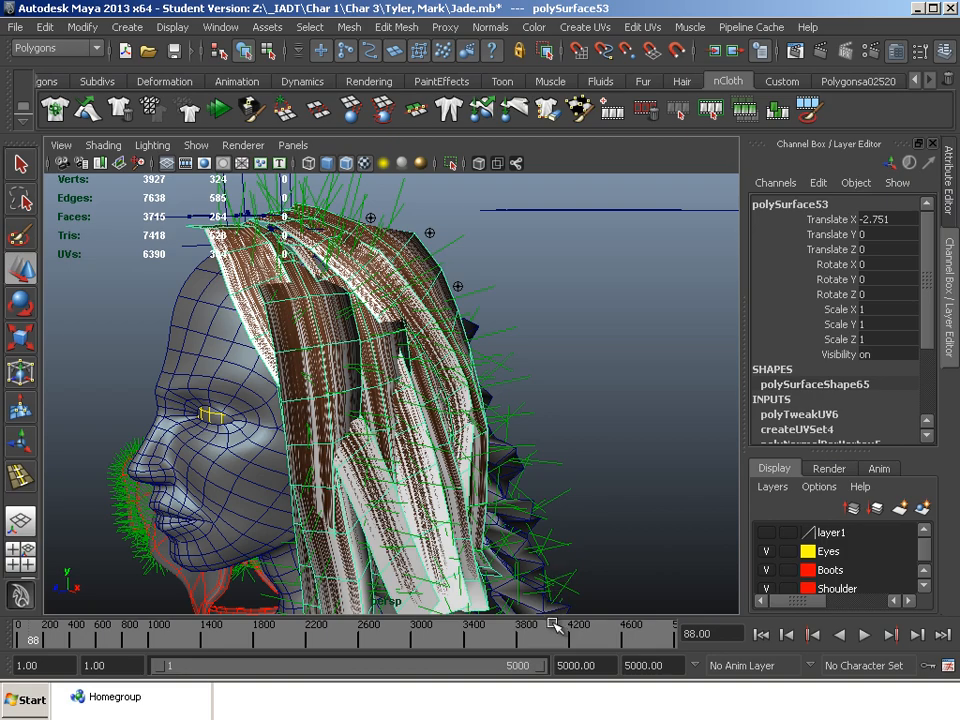
{"action": "left_click", "coordinate": [580, 494]}
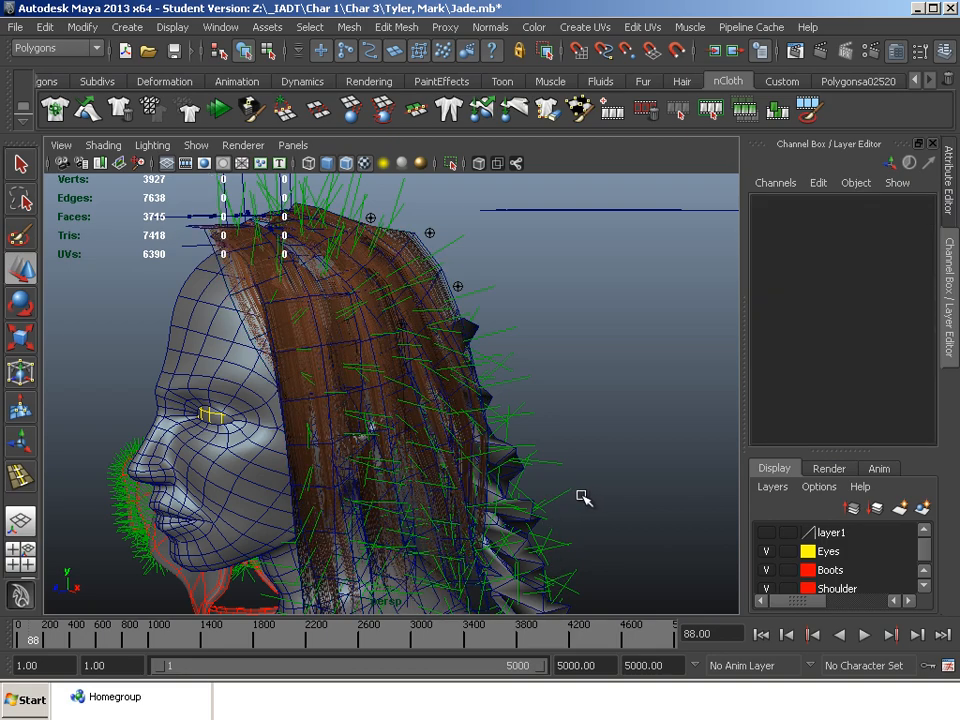
{"action": "left_click_drag", "start_coordinate": [580, 494], "coordinate": [510, 491], "text": "alt"}
{"action": "left_click", "coordinate": [519, 491]}
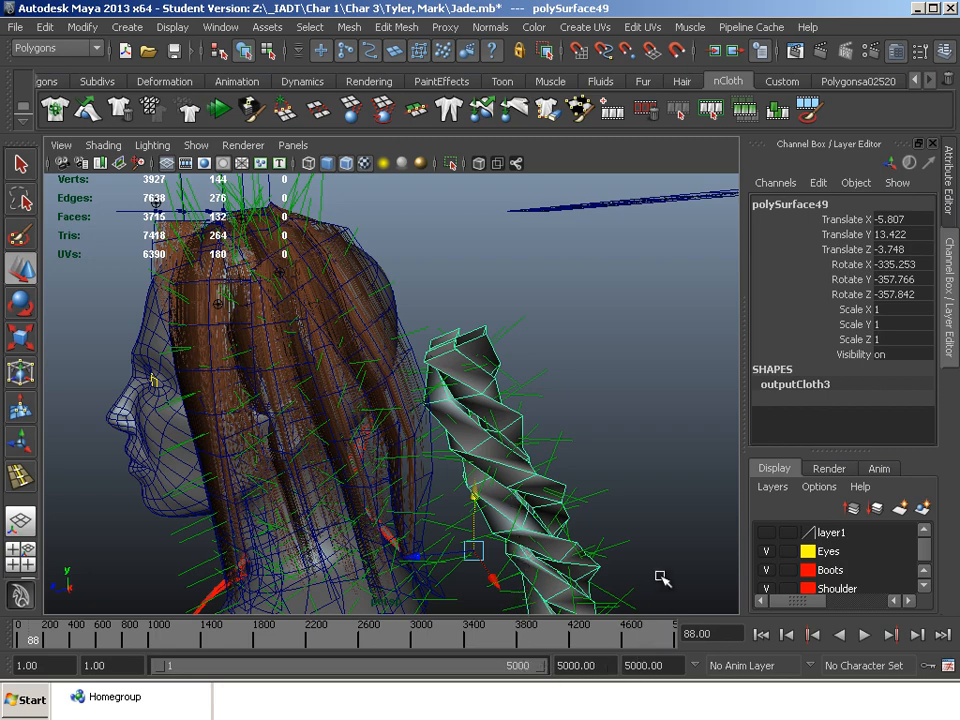
{"action": "left_click", "coordinate": [613, 499]}
{"action": "left_click", "coordinate": [527, 517]}
{"action": "left_click_drag", "start_coordinate": [589, 549], "coordinate": [510, 497], "text": "alt"}
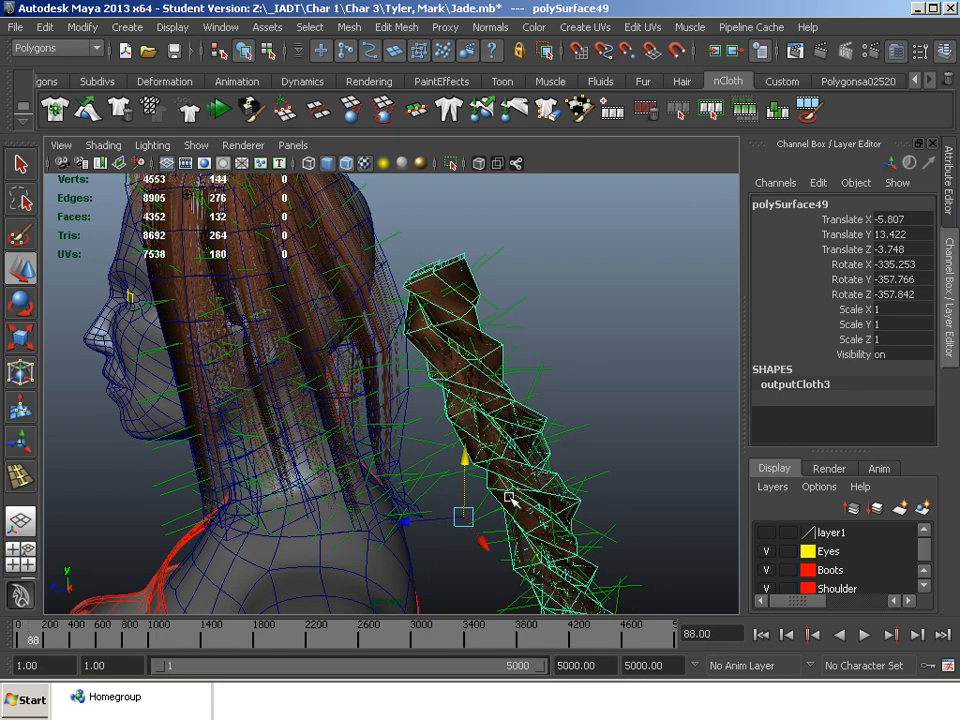
Step: Move the braid forward against the back of the head to Translate Z -2.916 and check its fit from several sides
{"action": "left_click_drag", "start_coordinate": [438, 518], "coordinate": [395, 517]}
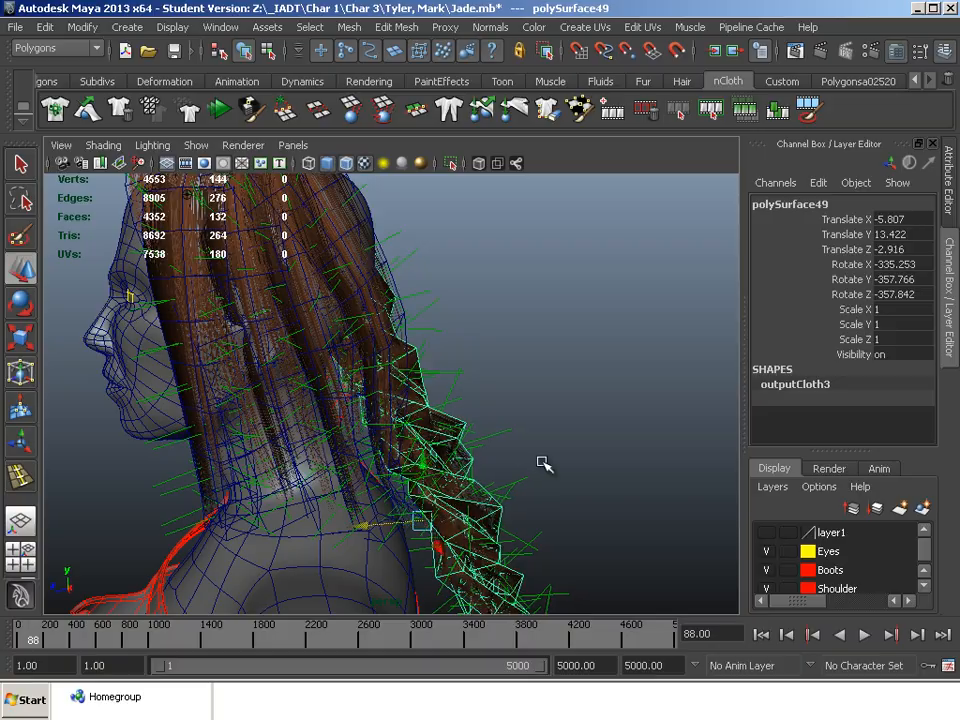
{"action": "left_click", "coordinate": [548, 463]}
{"action": "left_click_drag", "start_coordinate": [590, 478], "coordinate": [315, 388], "text": "alt"}
{"action": "left_click", "coordinate": [375, 339]}
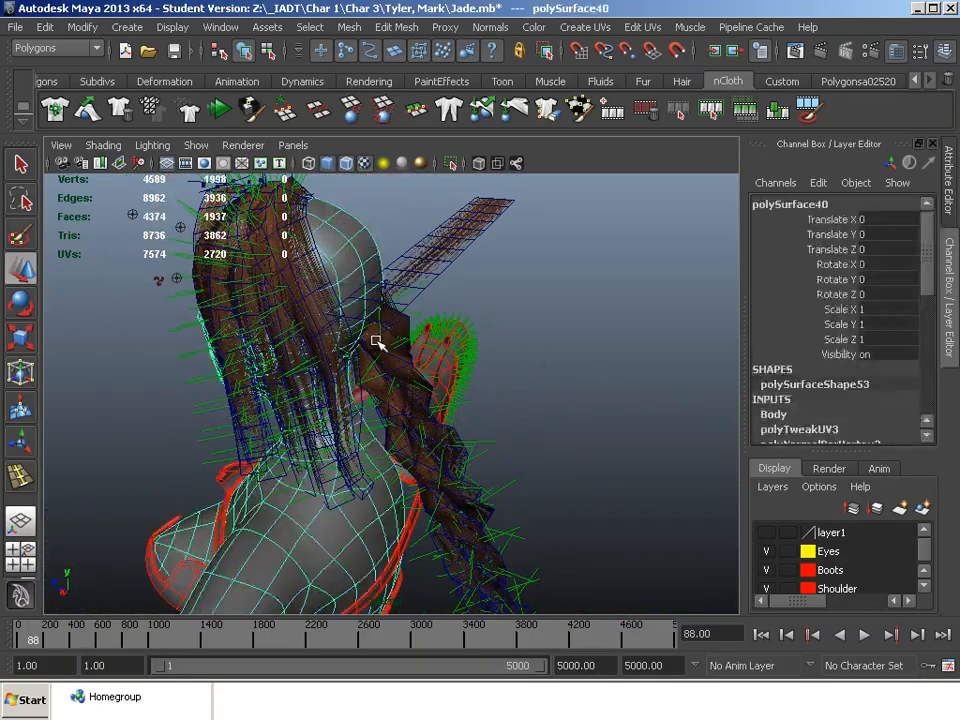
{"action": "left_click_drag", "start_coordinate": [375, 339], "coordinate": [478, 457], "text": "alt"}
{"action": "left_click", "coordinate": [525, 407]}
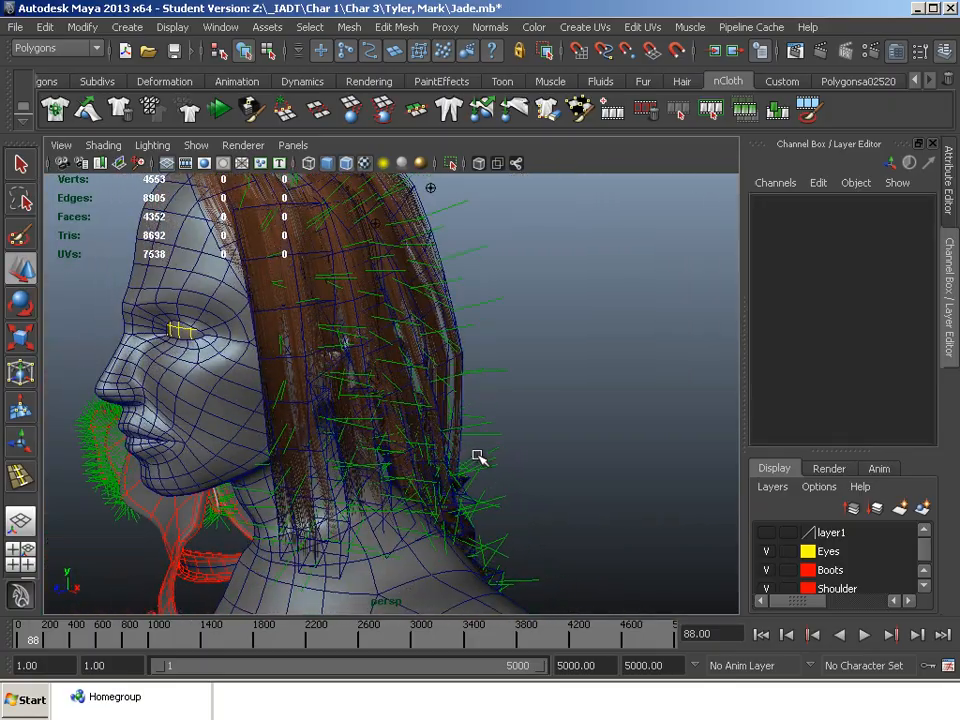
{"action": "left_click_drag", "start_coordinate": [362, 461], "coordinate": [548, 381], "text": "alt"}
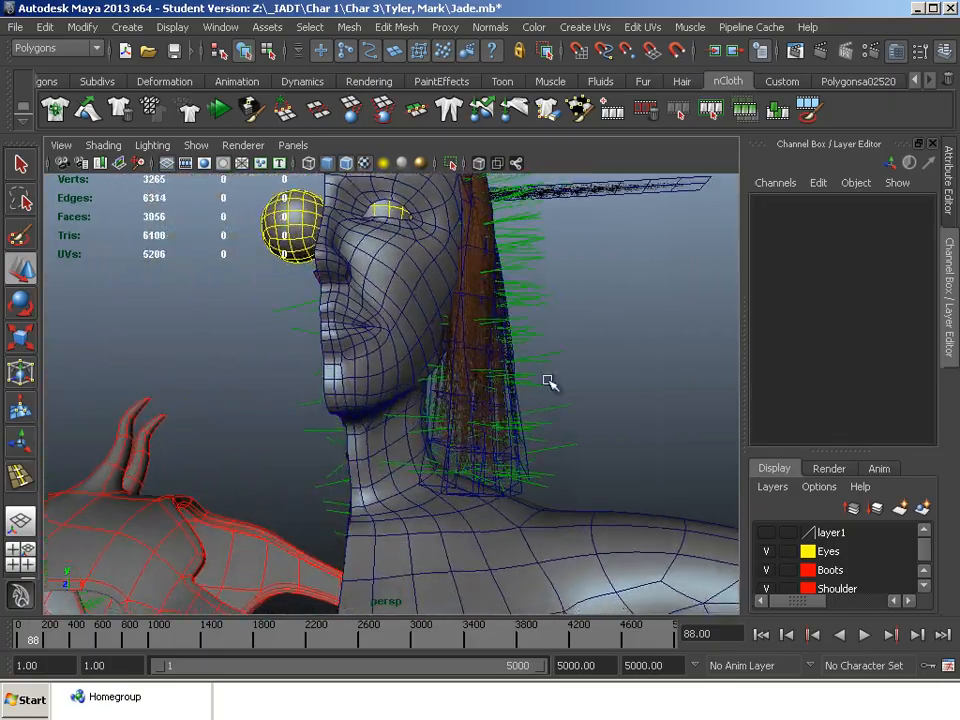
Step: Select the braid and the hair strands and turn off the display of their face normals
{"action": "left_click", "coordinate": [452, 427]}
{"action": "left_click_drag", "start_coordinate": [452, 427], "coordinate": [319, 431], "text": "alt"}
{"action": "left_click", "coordinate": [335, 445]}
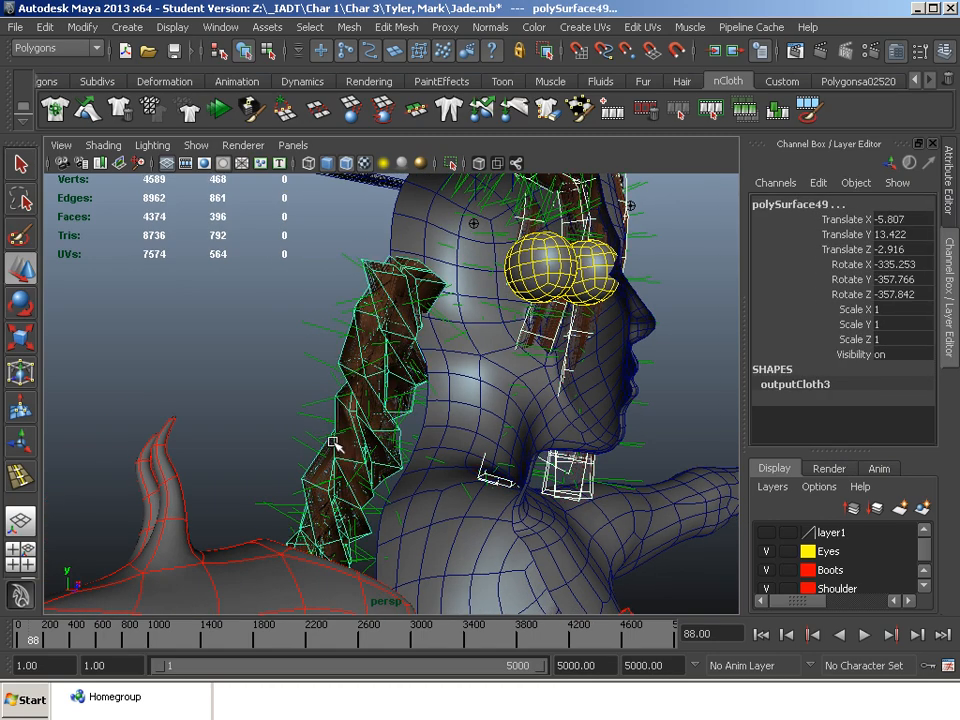
{"action": "left_click", "coordinate": [96, 28]}
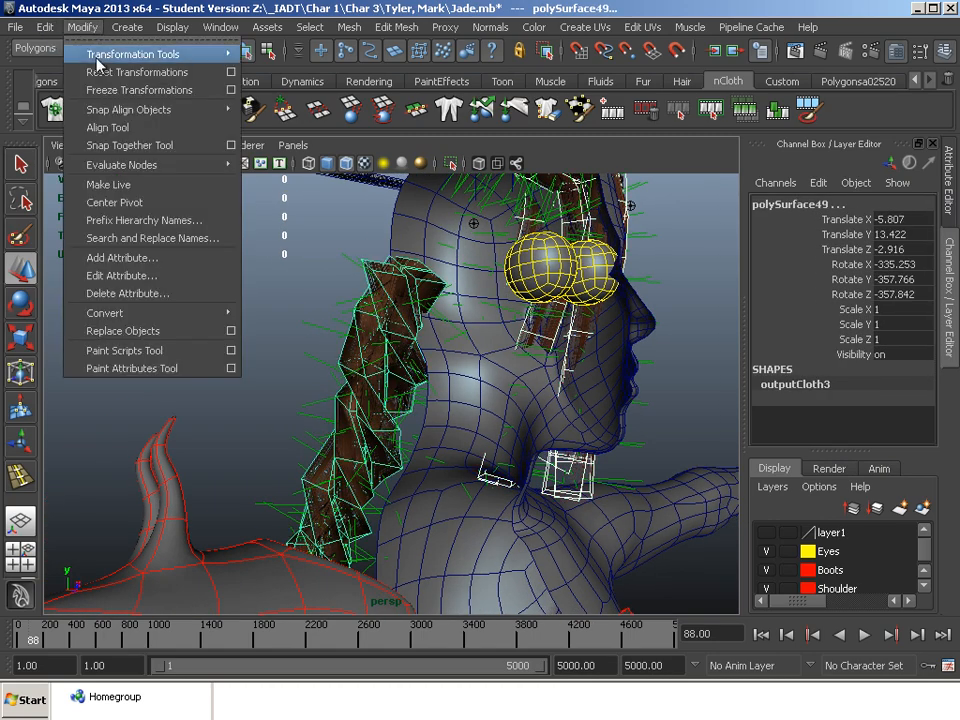
{"action": "mouse_move", "coordinate": [97, 60]}
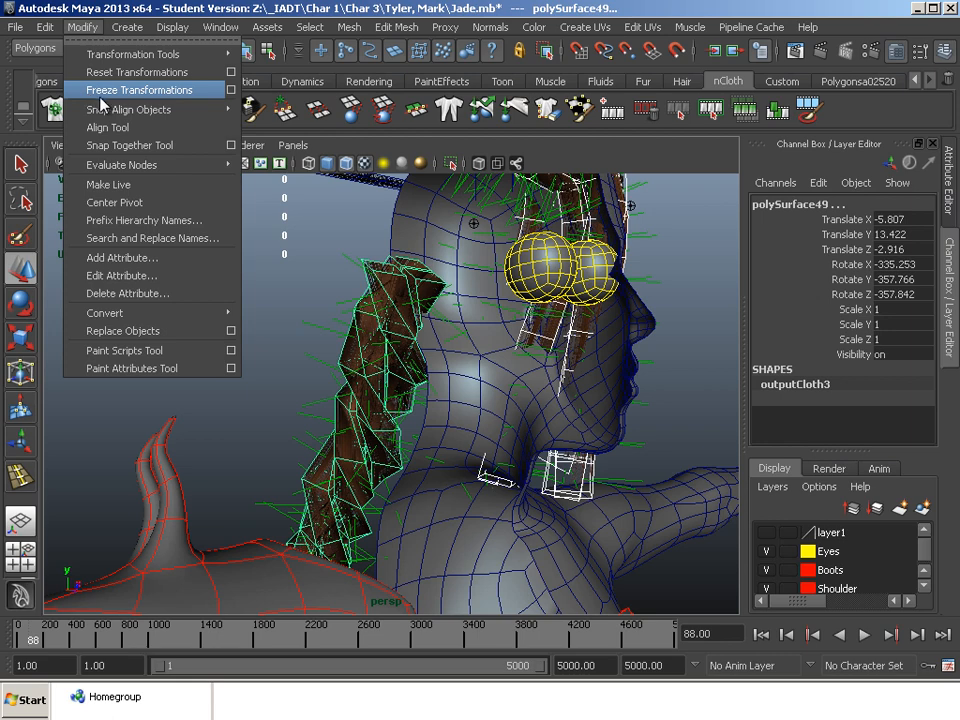
{"action": "mouse_move", "coordinate": [111, 117]}
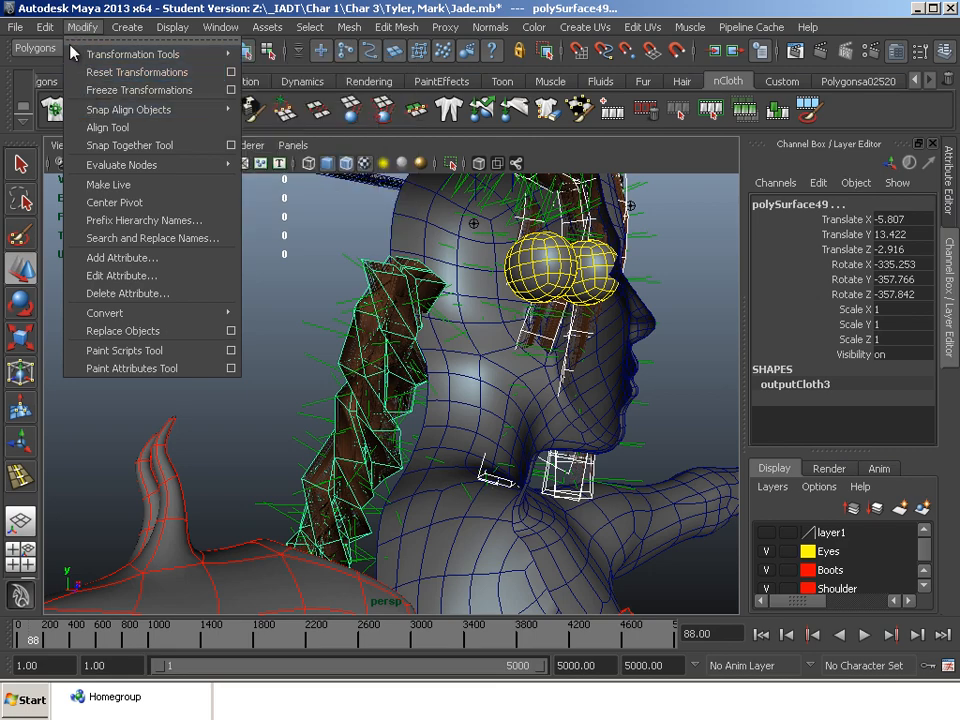
{"action": "mouse_move", "coordinate": [175, 38]}
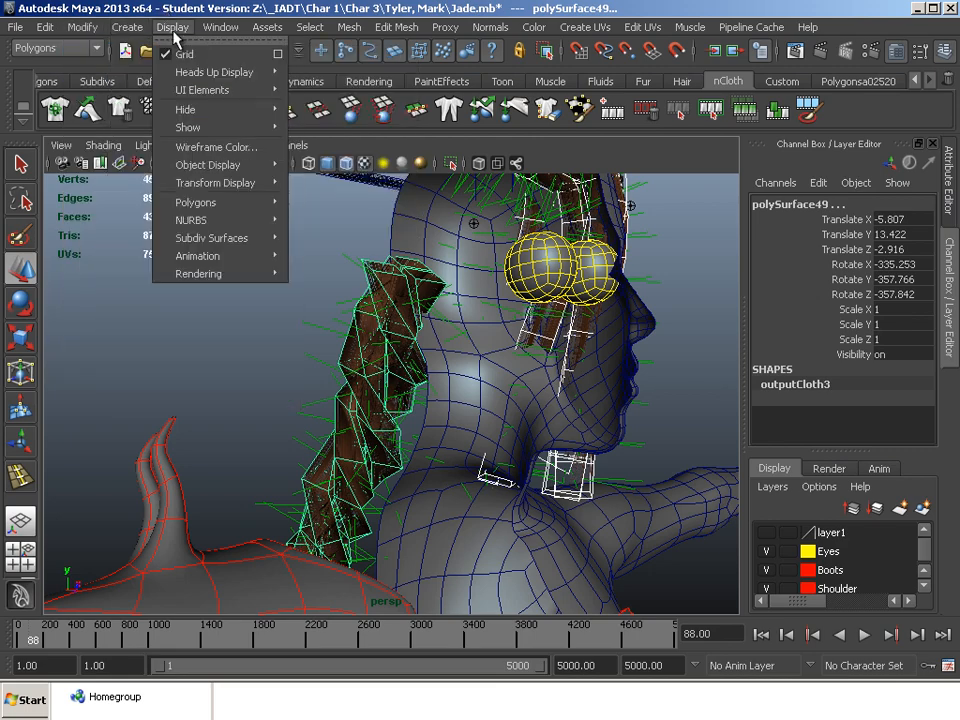
{"action": "mouse_move", "coordinate": [200, 220]}
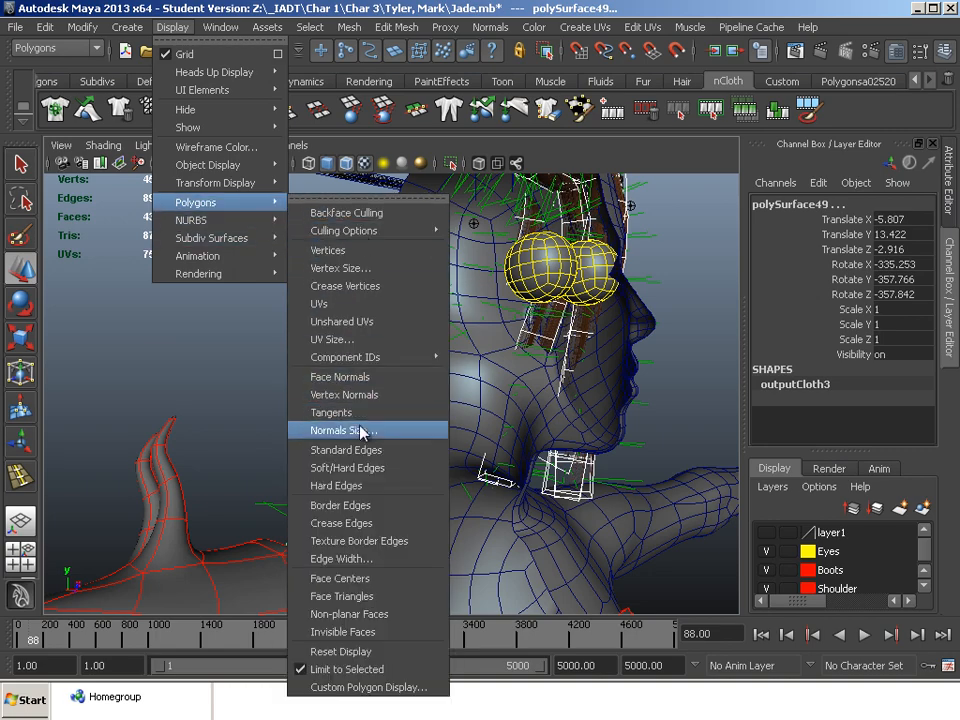
{"action": "left_click", "coordinate": [338, 377]}
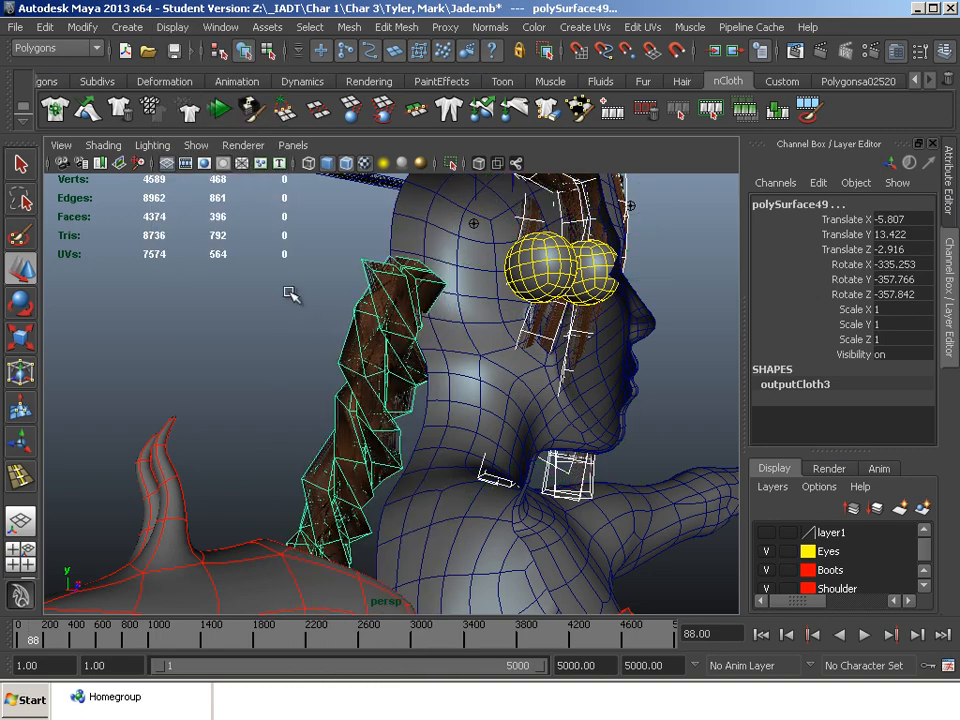
Step: Examine the textured hair strands around the head from the front and side
{"action": "left_click", "coordinate": [290, 293]}
{"action": "left_click_drag", "start_coordinate": [290, 293], "coordinate": [310, 268], "text": "alt"}
{"action": "left_click_drag", "start_coordinate": [440, 290], "coordinate": [369, 364], "text": "alt"}
{"action": "left_click", "coordinate": [369, 364]}
{"action": "left_click_drag", "start_coordinate": [456, 339], "coordinate": [428, 370], "text": "alt"}
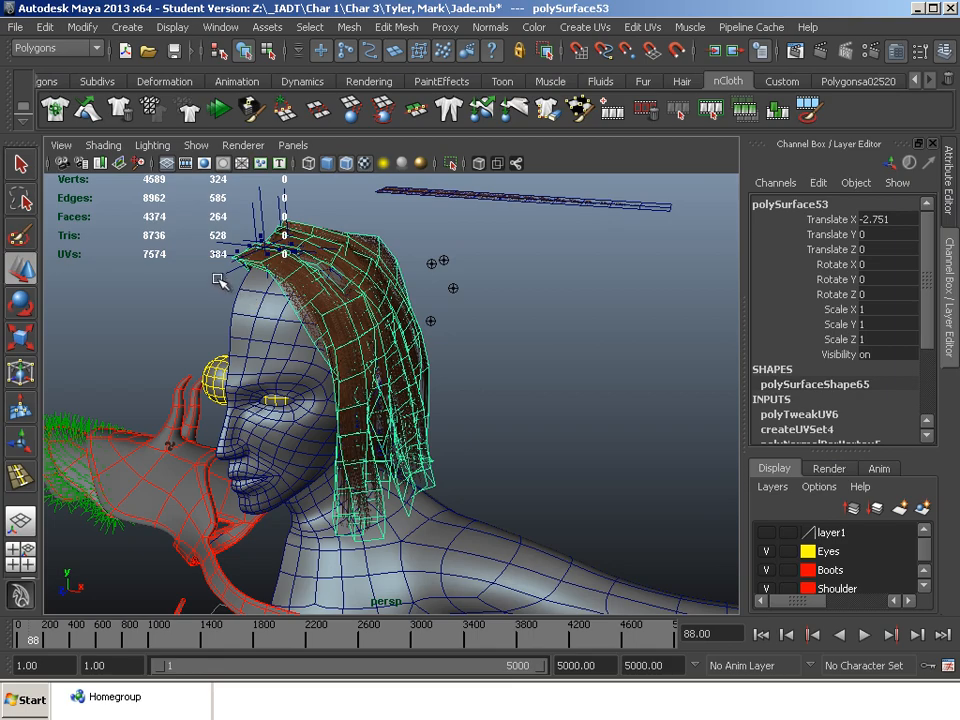
{"action": "left_click_drag", "start_coordinate": [218, 282], "coordinate": [272, 304], "text": "alt"}
Step: Switch to another Maya session with an empty scene and dismiss the Essential Skills Movies window
{"action": "key", "text": "alt+Tab"}
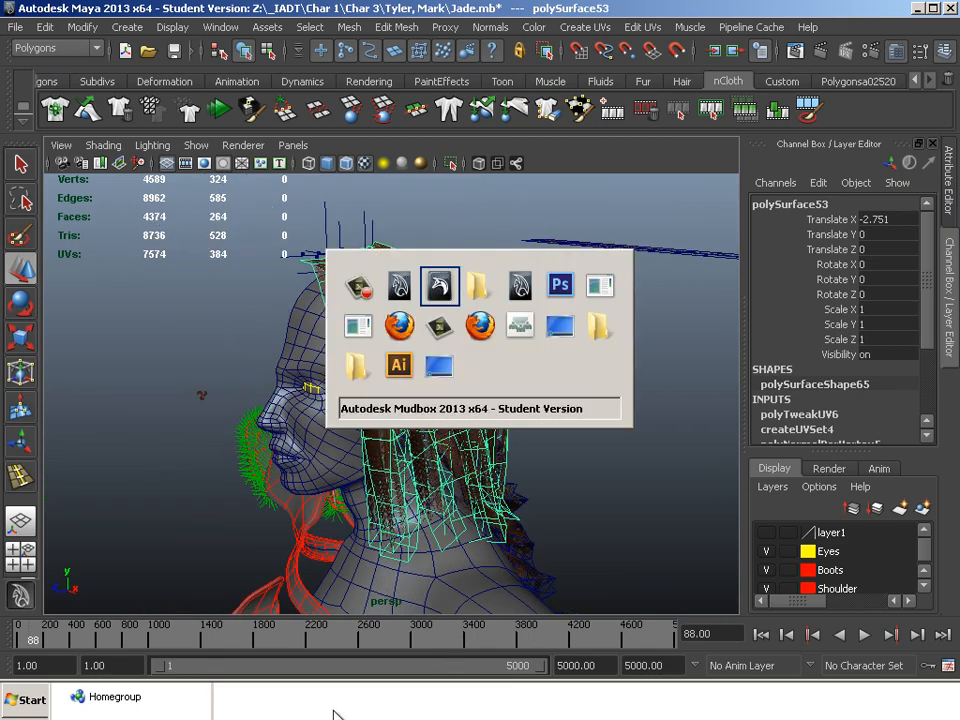
{"action": "key", "text": "Tab"}
{"action": "key", "text": "Tab"}
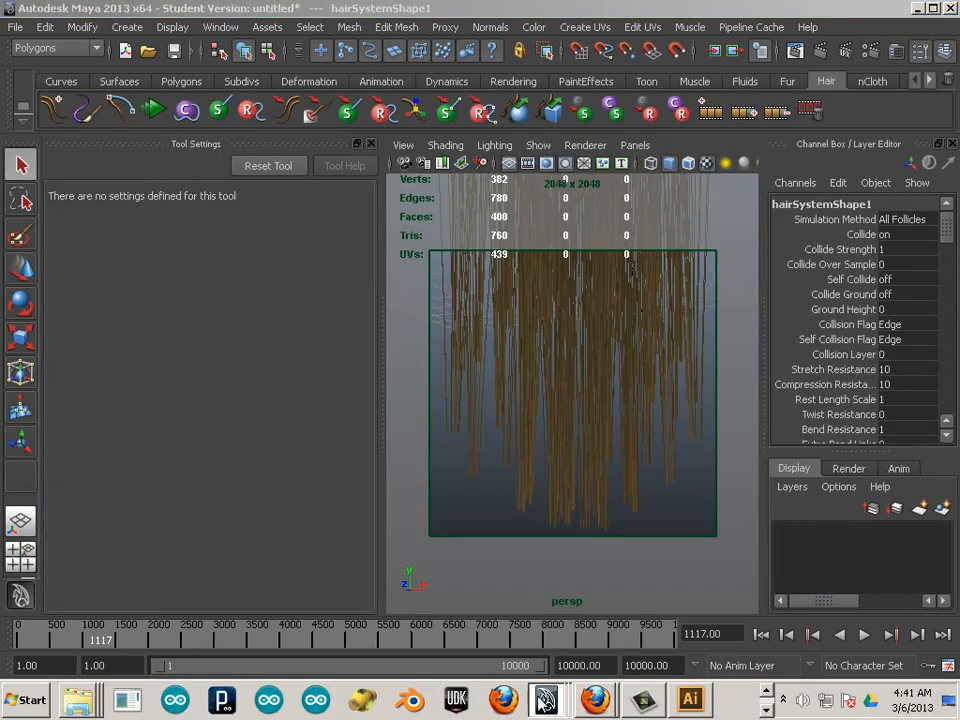
{"action": "left_click", "coordinate": [539, 611]}
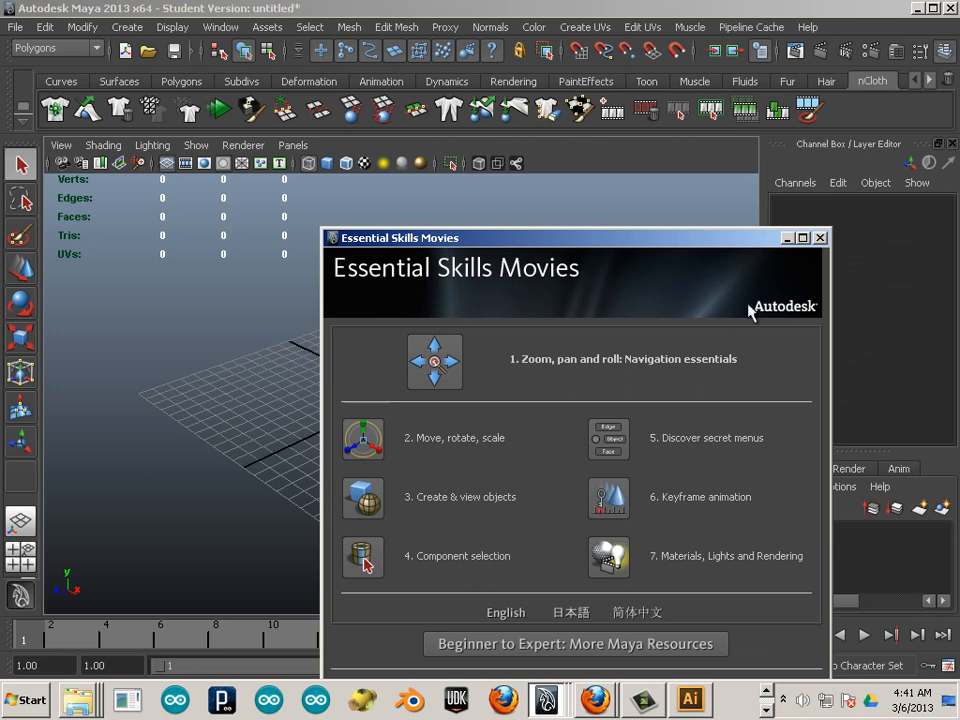
{"action": "left_click", "coordinate": [819, 239]}
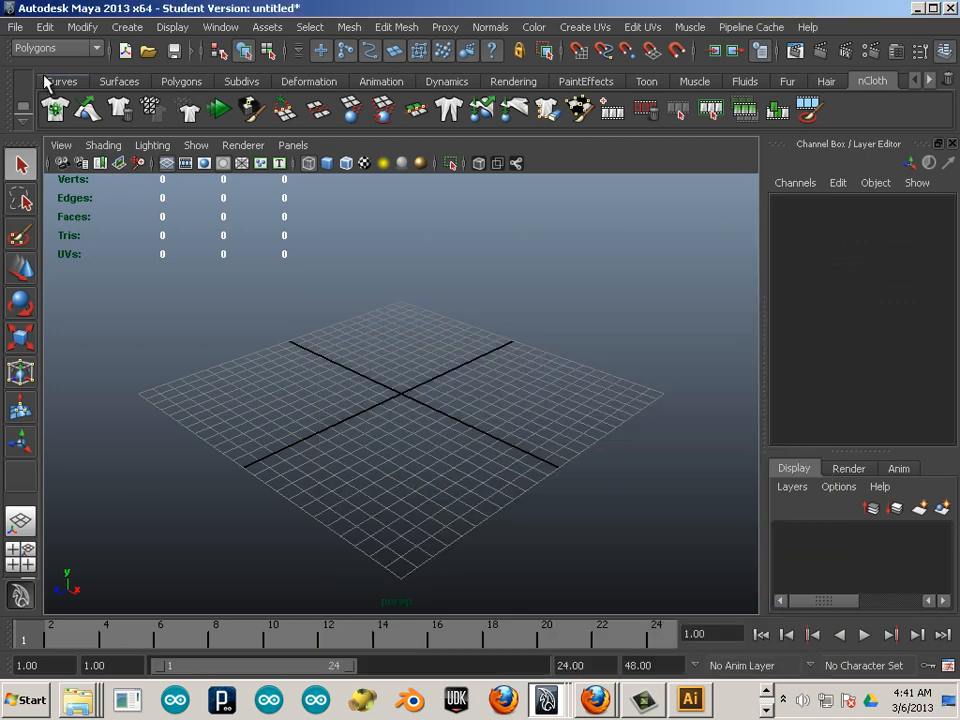
Step: Import death.obj from the Desktop folder into the empty scene
{"action": "left_click", "coordinate": [16, 27]}
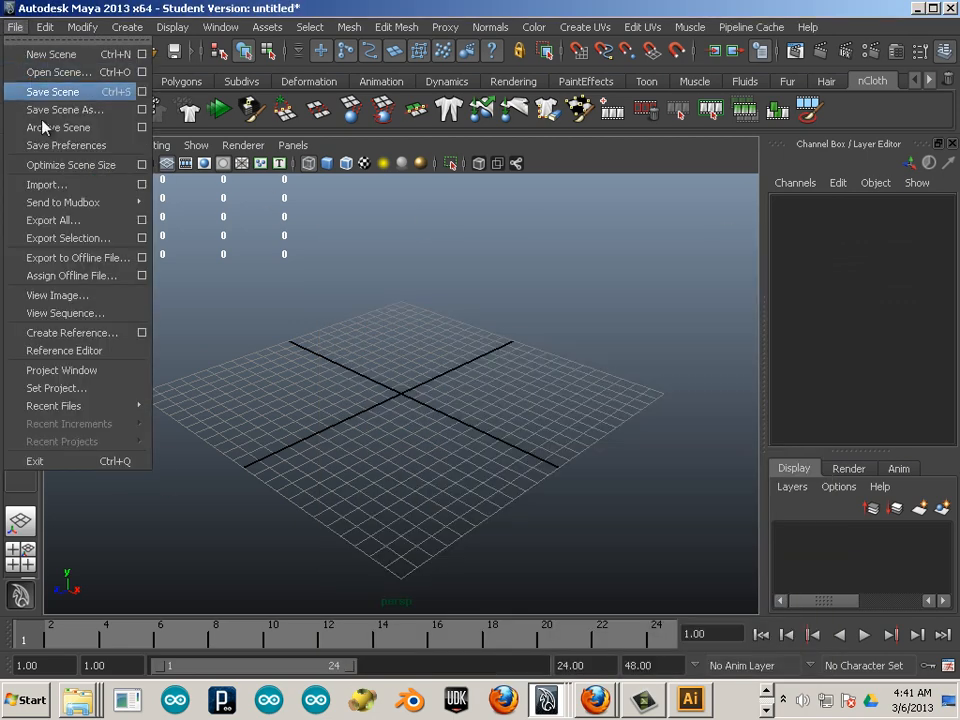
{"action": "left_click", "coordinate": [52, 185]}
{"action": "left_click", "coordinate": [41, 148]}
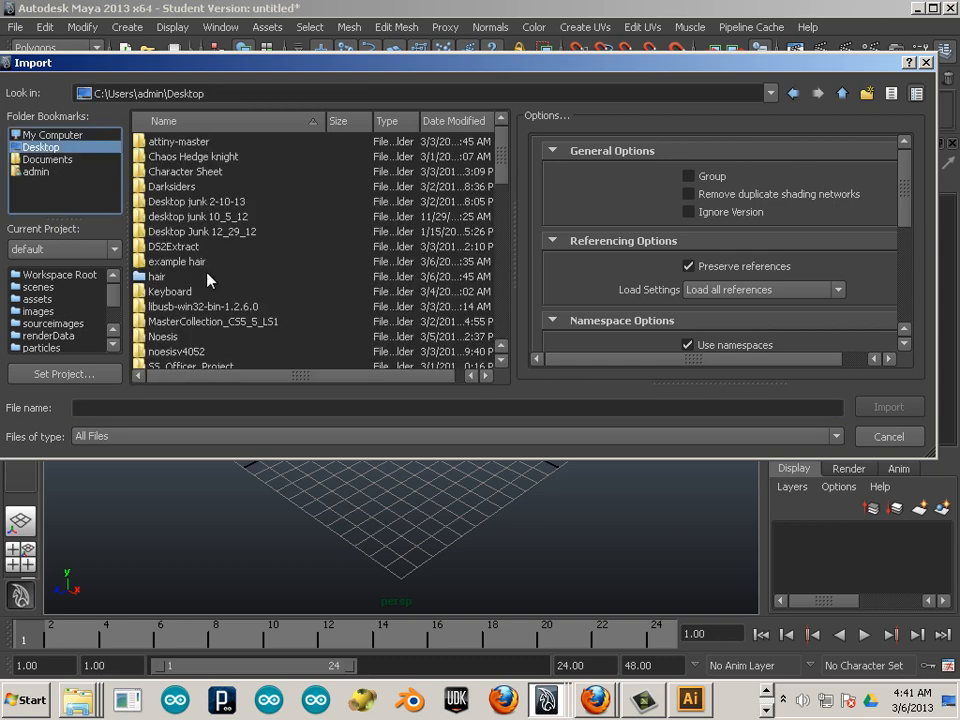
{"action": "scroll", "coordinate": [260, 300], "scroll_direction": "down", "scroll_amount": 10}
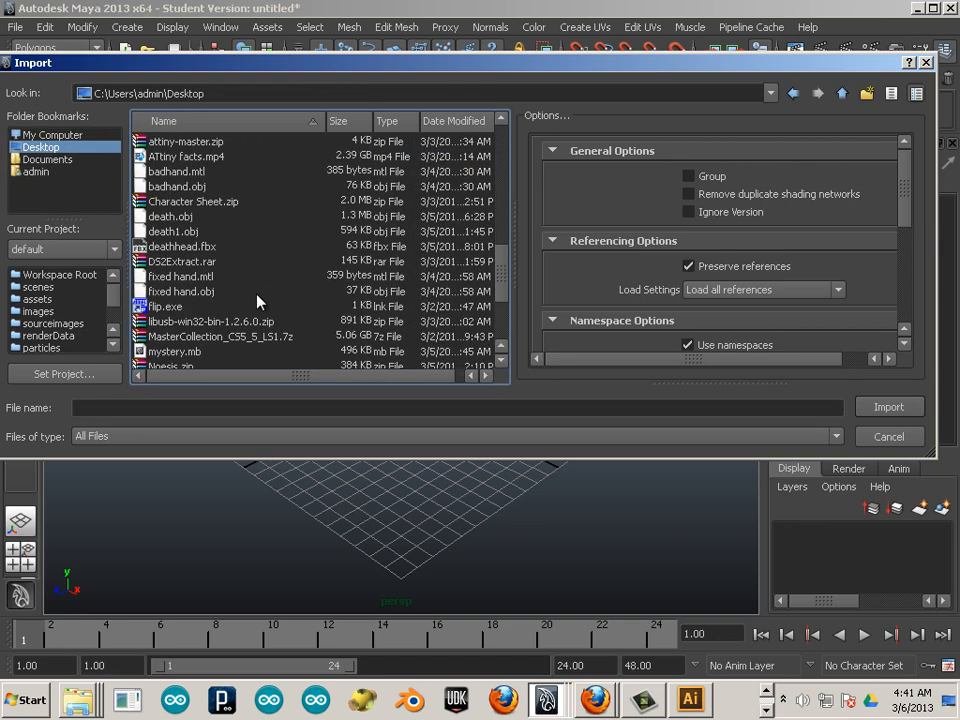
{"action": "scroll", "coordinate": [257, 302], "scroll_direction": "down", "scroll_amount": 4}
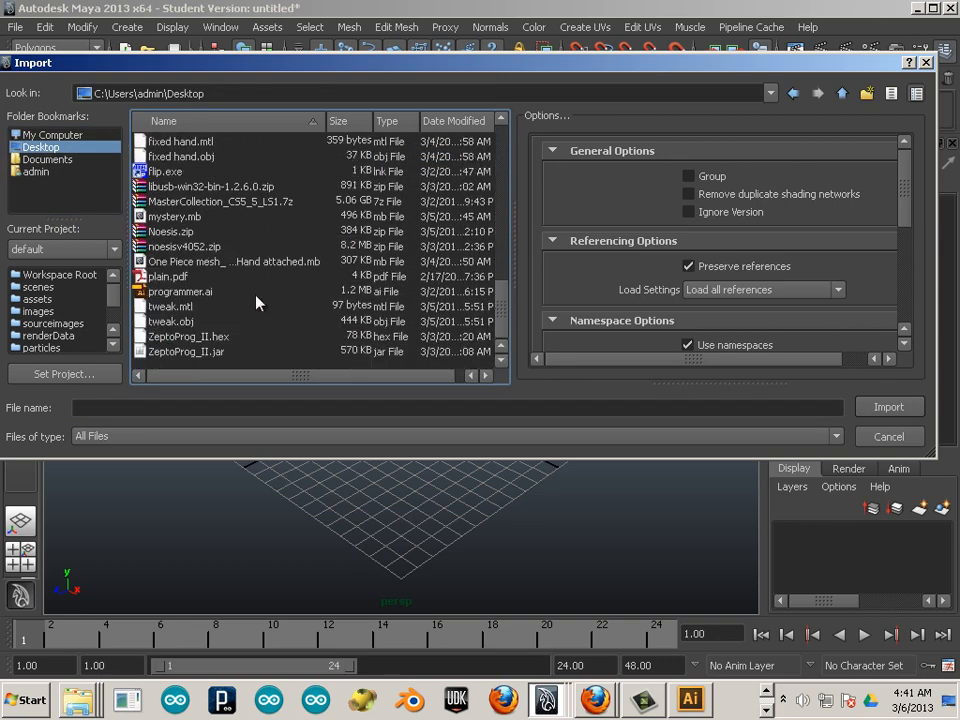
{"action": "scroll", "coordinate": [257, 302], "scroll_direction": "up", "scroll_amount": 3}
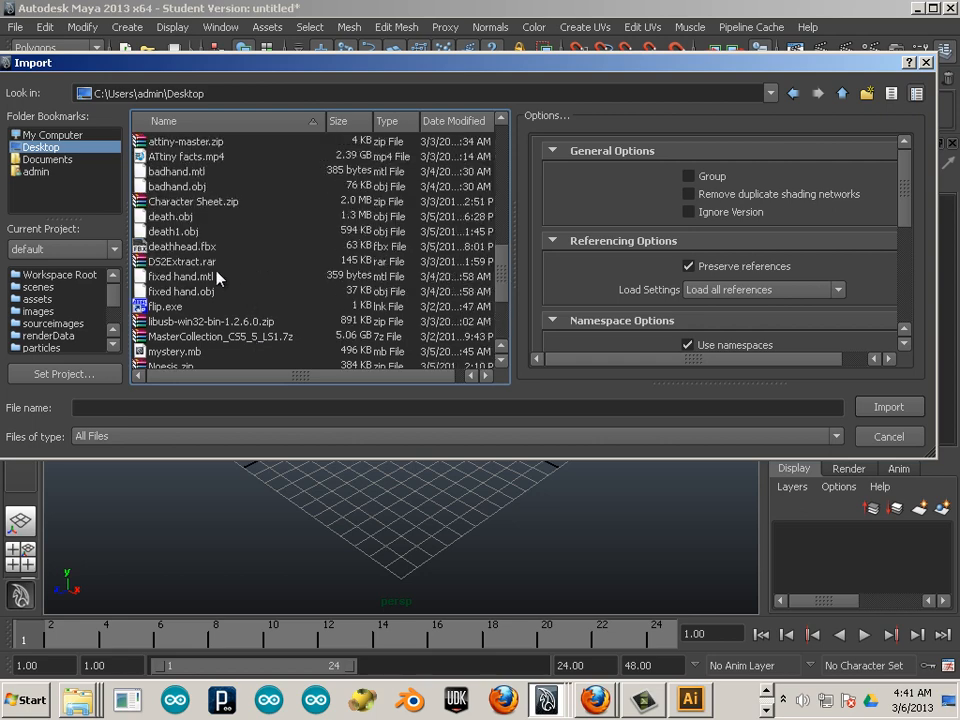
{"action": "left_click", "coordinate": [170, 231]}
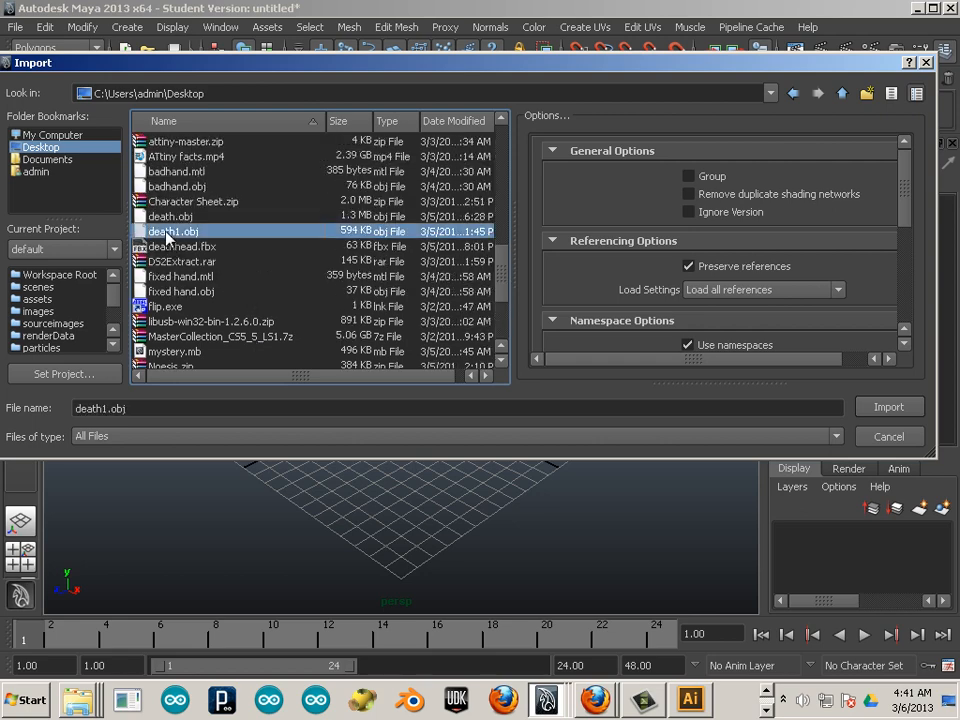
{"action": "left_click", "coordinate": [167, 218]}
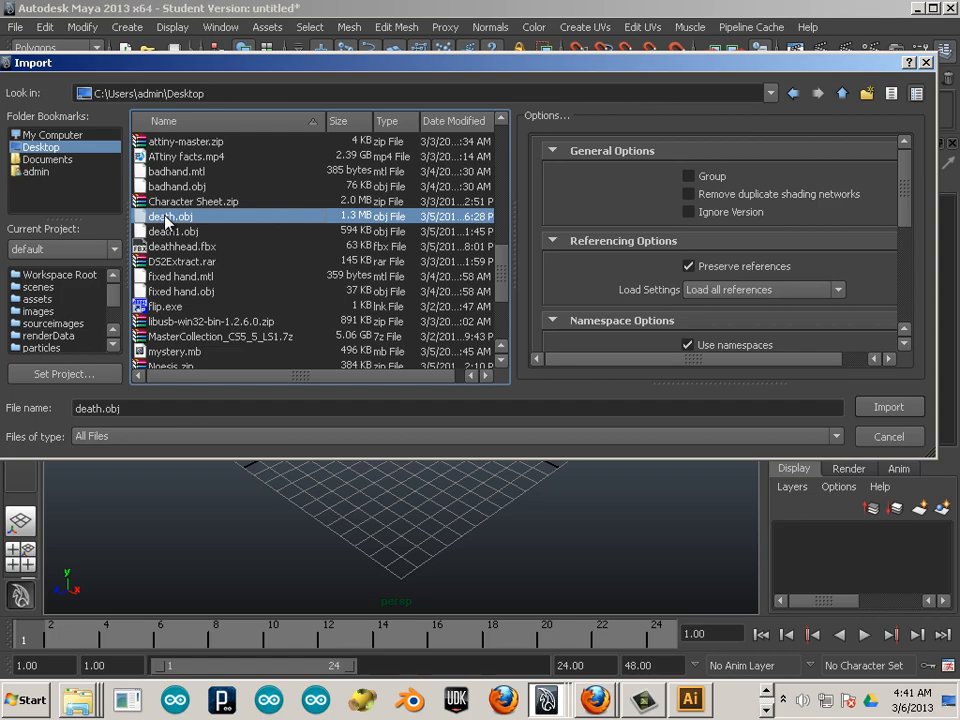
{"action": "double_click", "coordinate": [167, 218]}
{"action": "left_click", "coordinate": [243, 335]}
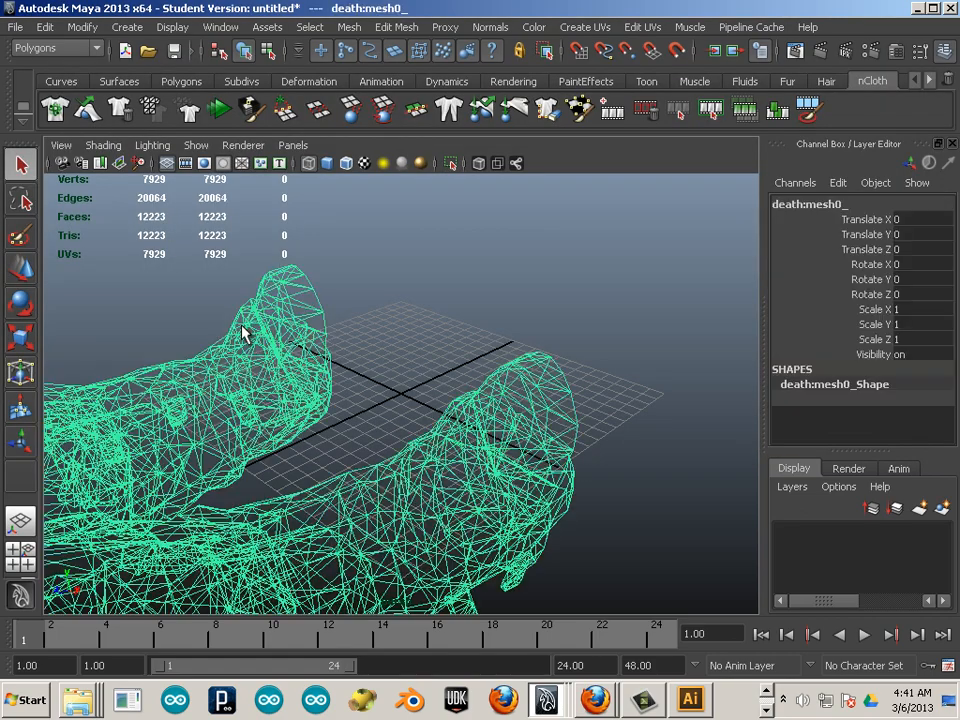
Step: Stand the imported character upright by setting Rotate X to -90 and show it shaded
{"action": "left_click", "coordinate": [25, 309]}
{"action": "scroll", "coordinate": [343, 381], "scroll_direction": "down", "scroll_amount": 3}
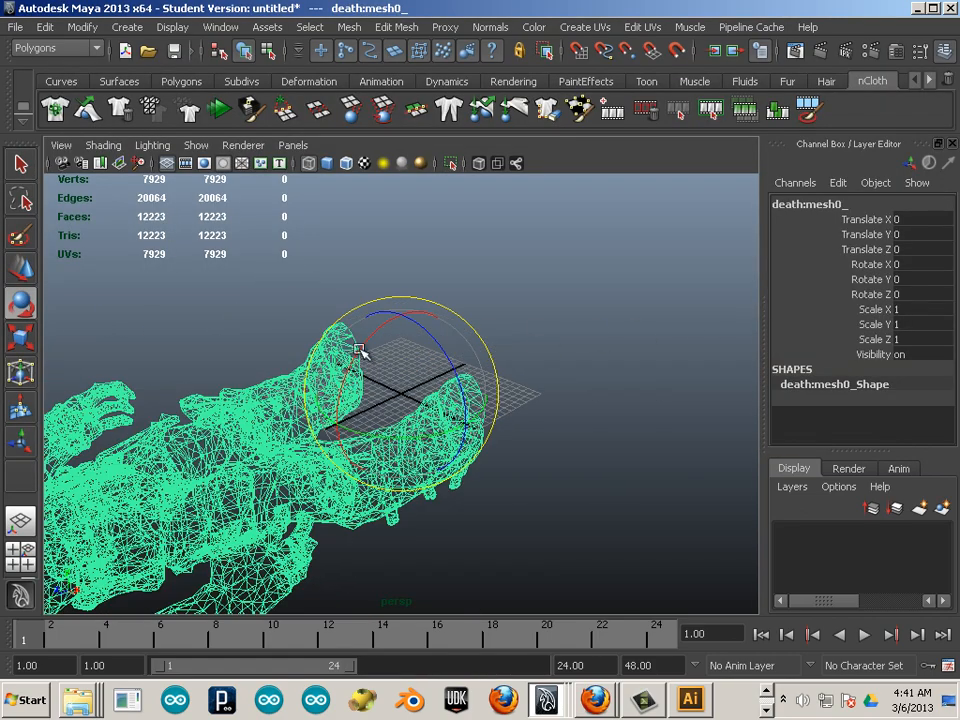
{"action": "left_click_drag", "start_coordinate": [360, 349], "coordinate": [458, 285]}
{"action": "left_click", "coordinate": [922, 262]}
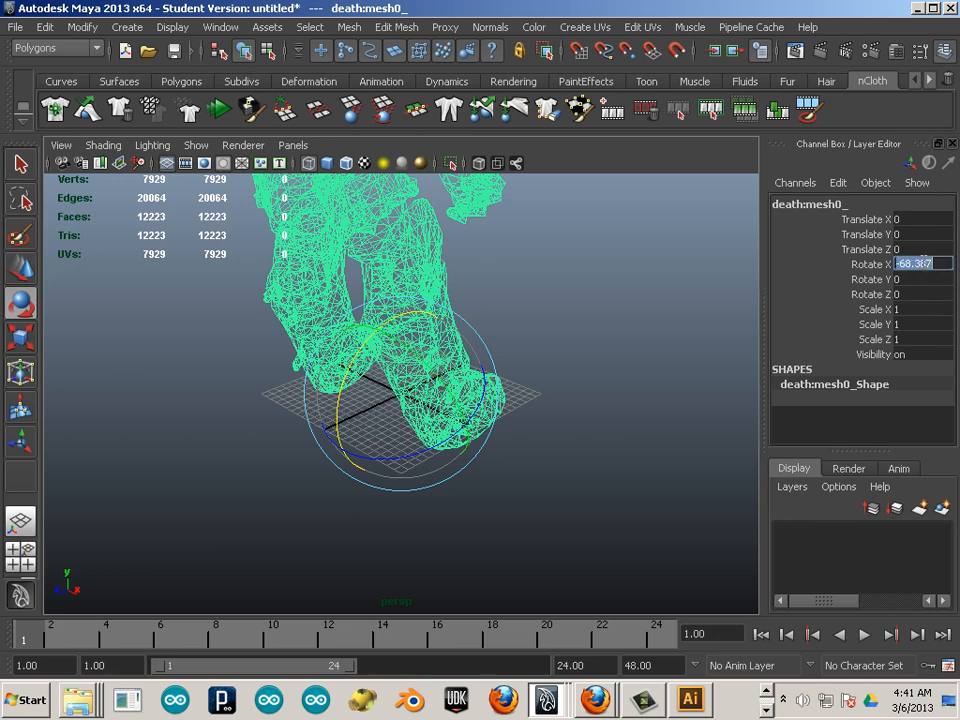
{"action": "key", "text": "Return"}
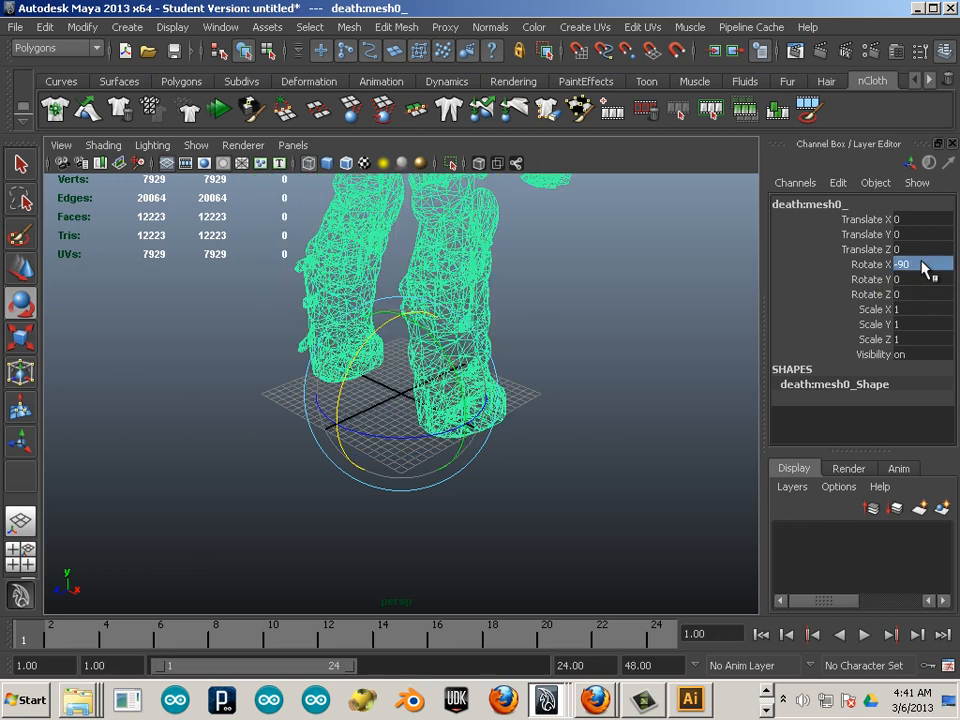
{"action": "key", "text": "5"}
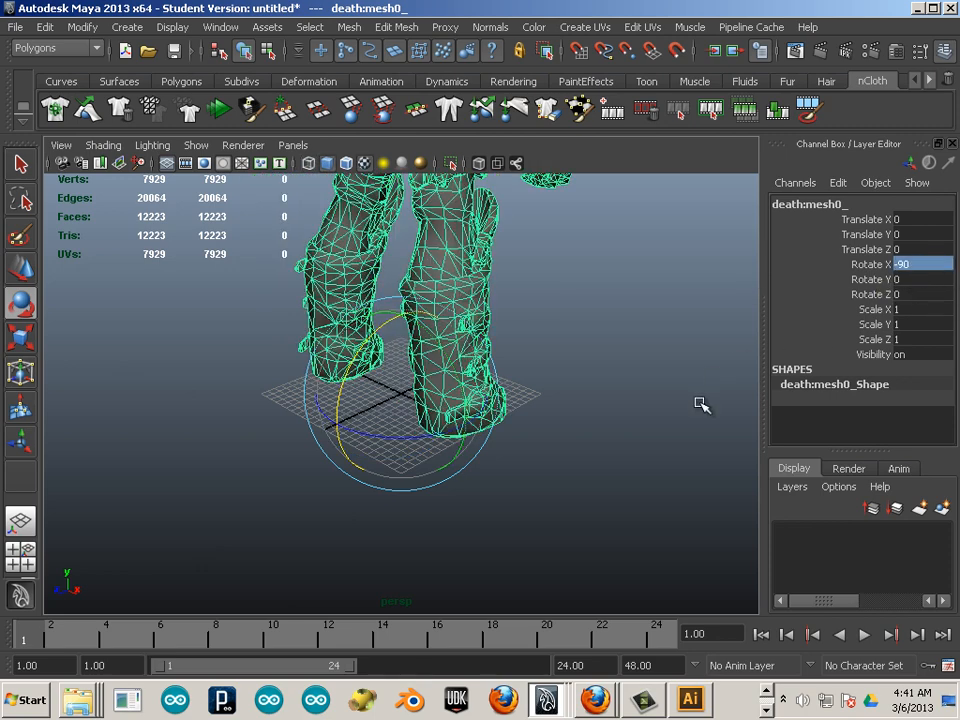
Step: Examine the reference character's head and modelled hair strands up close from the front and side
{"action": "left_click", "coordinate": [698, 404]}
{"action": "left_click_drag", "start_coordinate": [645, 350], "coordinate": [350, 320], "text": "alt"}
{"action": "middle_click_drag", "start_coordinate": [457, 300], "coordinate": [450, 536], "text": "alt"}
{"action": "left_click_drag", "start_coordinate": [450, 536], "coordinate": [418, 462], "text": "alt"}
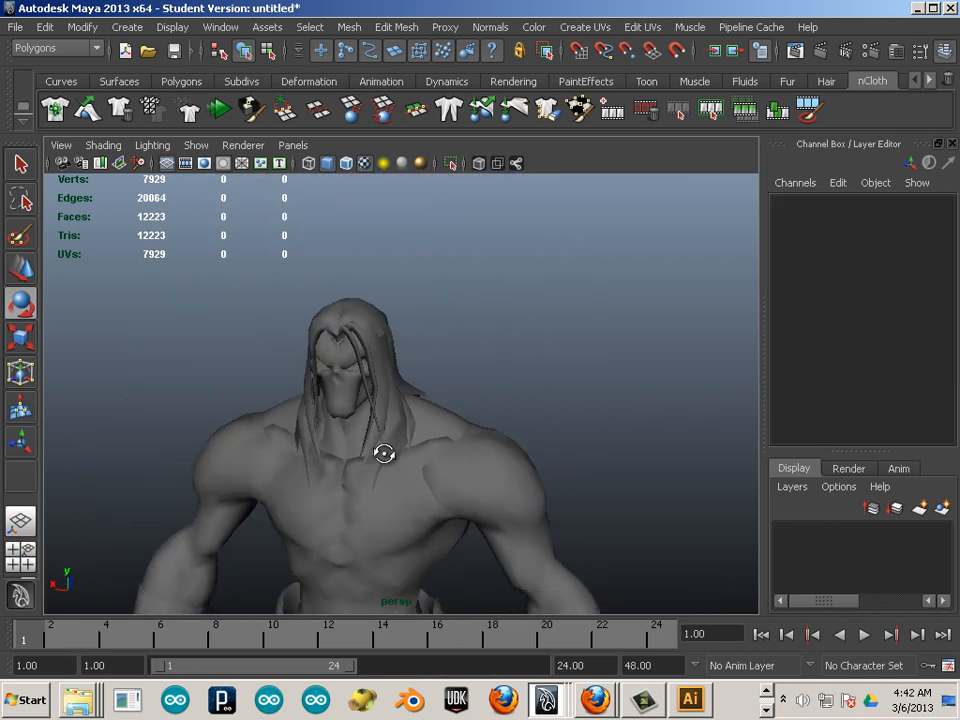
{"action": "right_click_drag", "start_coordinate": [418, 462], "coordinate": [500, 450], "text": "alt"}
{"action": "middle_click_drag", "start_coordinate": [469, 400], "coordinate": [484, 473], "text": "alt"}
{"action": "left_click_drag", "start_coordinate": [484, 473], "coordinate": [450, 453], "text": "alt"}
{"action": "middle_click_drag", "start_coordinate": [450, 453], "coordinate": [511, 460], "text": "alt"}
{"action": "left_click", "coordinate": [465, 455]}
{"action": "left_click", "coordinate": [585, 408]}
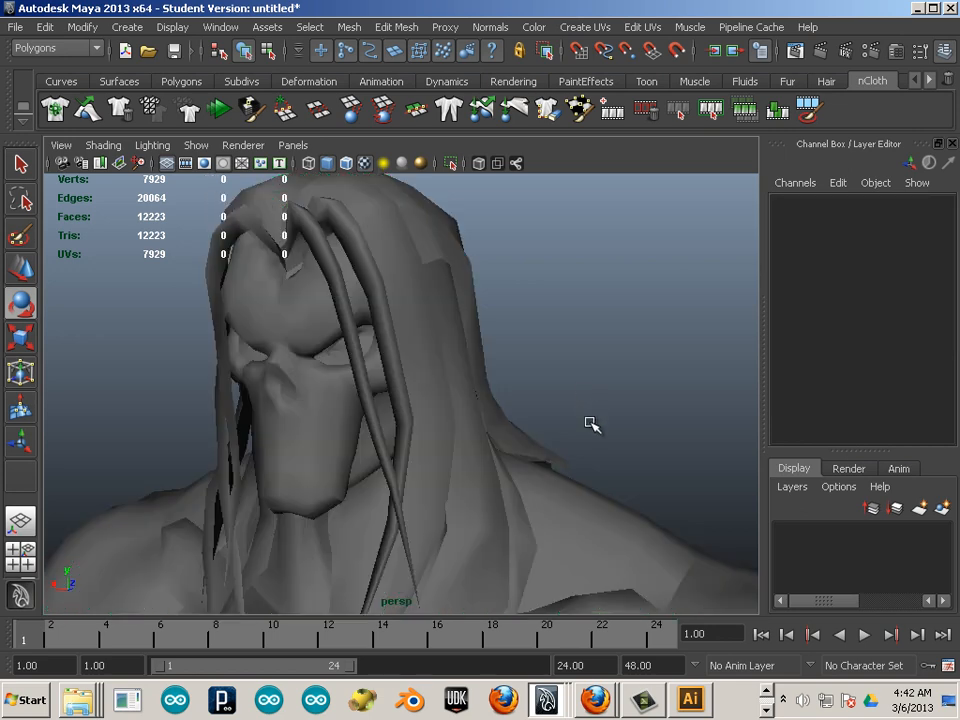
{"action": "left_click_drag", "start_coordinate": [558, 430], "coordinate": [399, 369], "text": "alt"}
Step: Put the reference mesh in face selection and select one face on the side of the hair with the Move tool active
{"action": "left_click", "coordinate": [387, 398]}
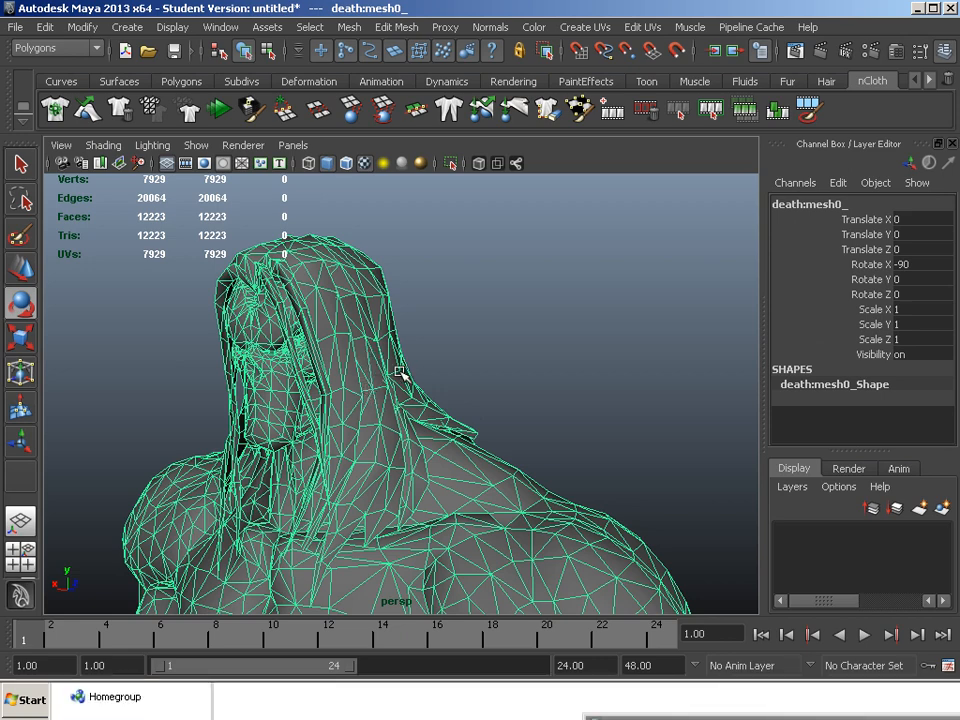
{"action": "right_click_drag", "start_coordinate": [411, 359], "coordinate": [354, 339]}
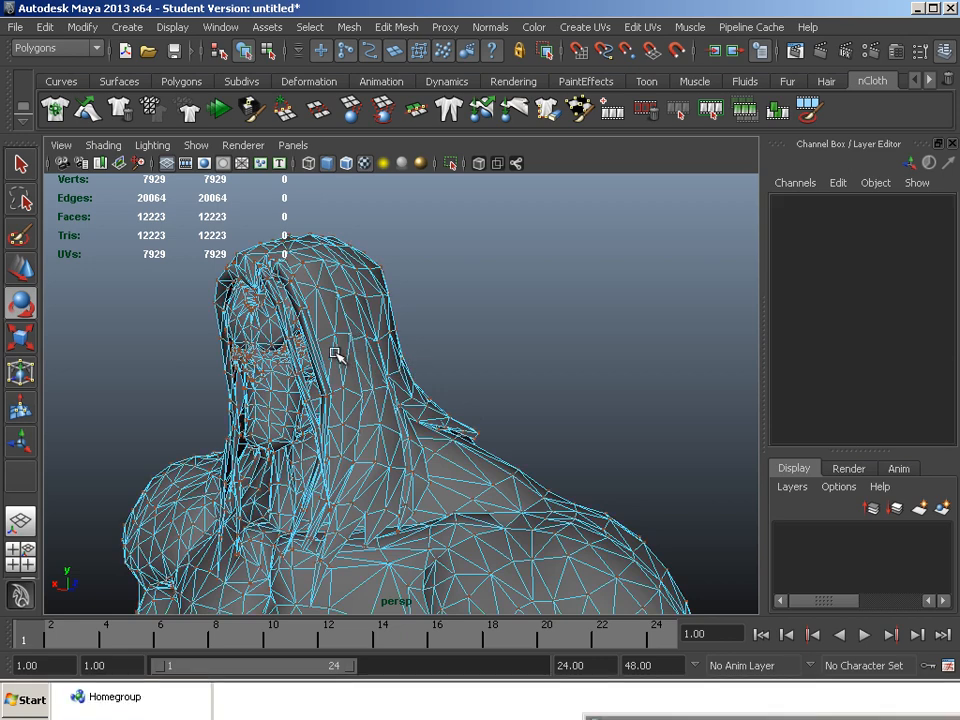
{"action": "left_click", "coordinate": [355, 368]}
{"action": "left_click_drag", "start_coordinate": [384, 360], "coordinate": [437, 390], "text": "alt"}
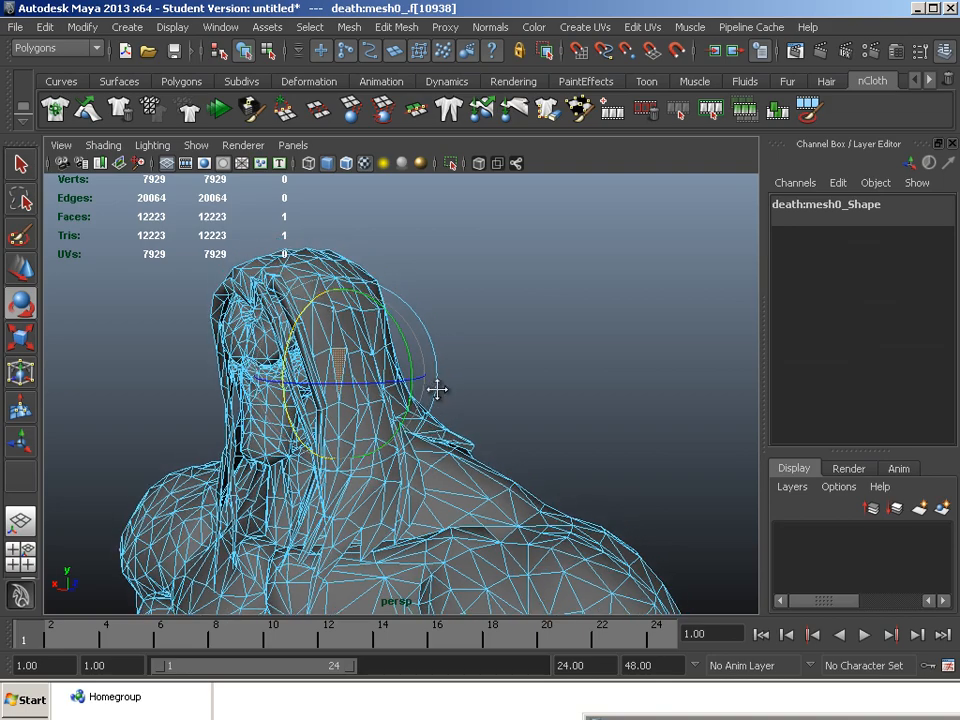
{"action": "scroll", "coordinate": [460, 400], "scroll_direction": "up", "scroll_amount": 4}
{"action": "left_click", "coordinate": [22, 268]}
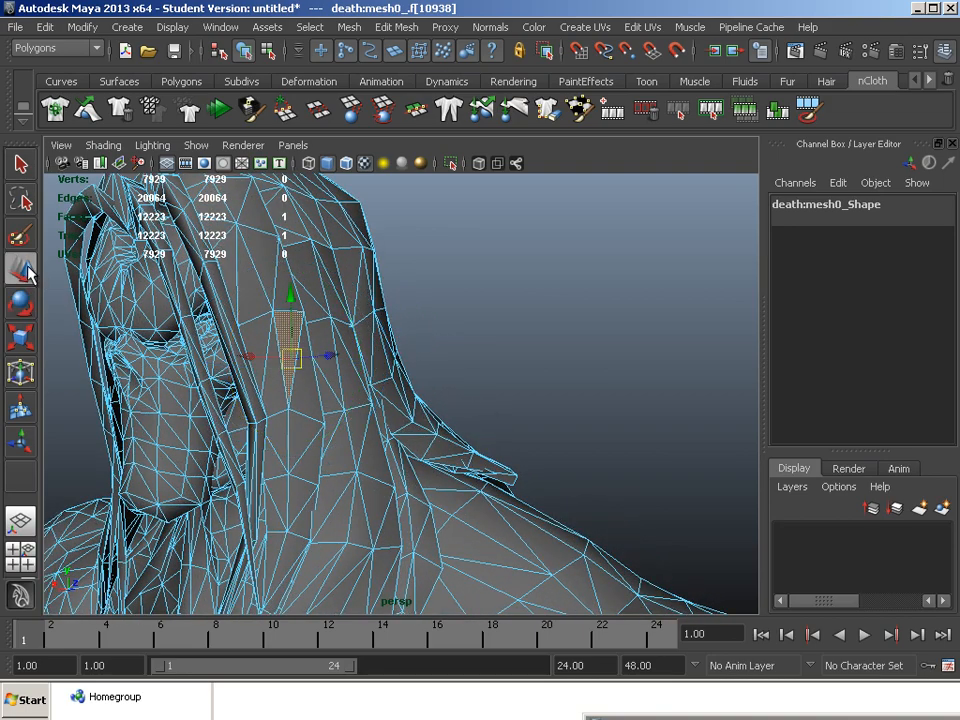
{"action": "scroll", "coordinate": [303, 336], "scroll_direction": "down", "scroll_amount": 4}
{"action": "middle_click_drag", "start_coordinate": [305, 360], "coordinate": [312, 328], "text": "alt"}
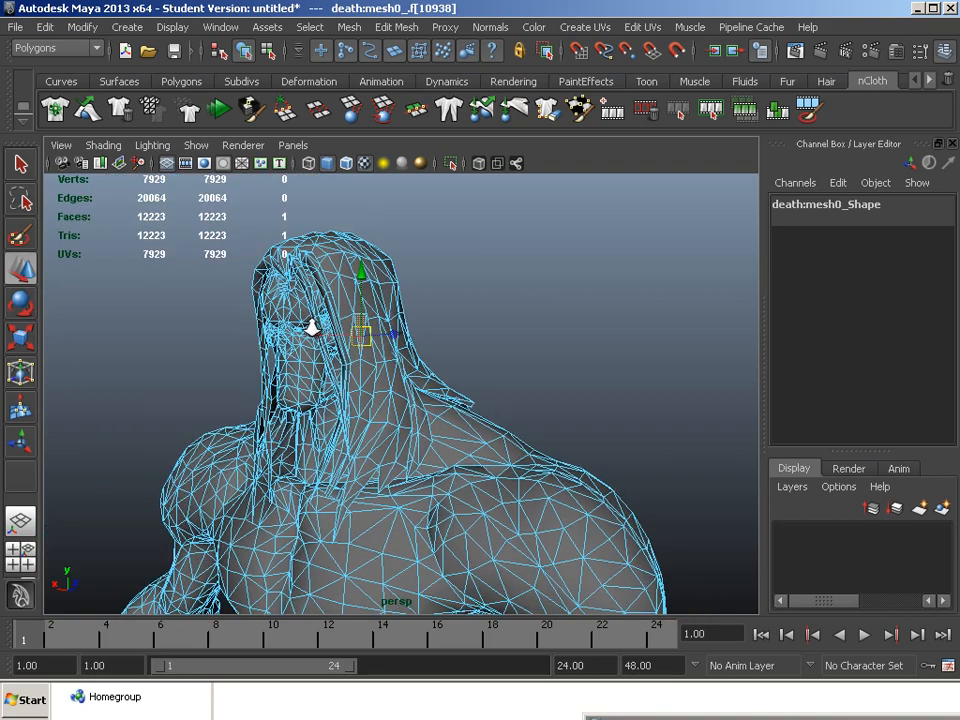
{"action": "scroll", "coordinate": [360, 336], "scroll_direction": "up", "scroll_amount": 5}
{"action": "scroll", "coordinate": [371, 366], "scroll_direction": "down", "scroll_amount": 3}
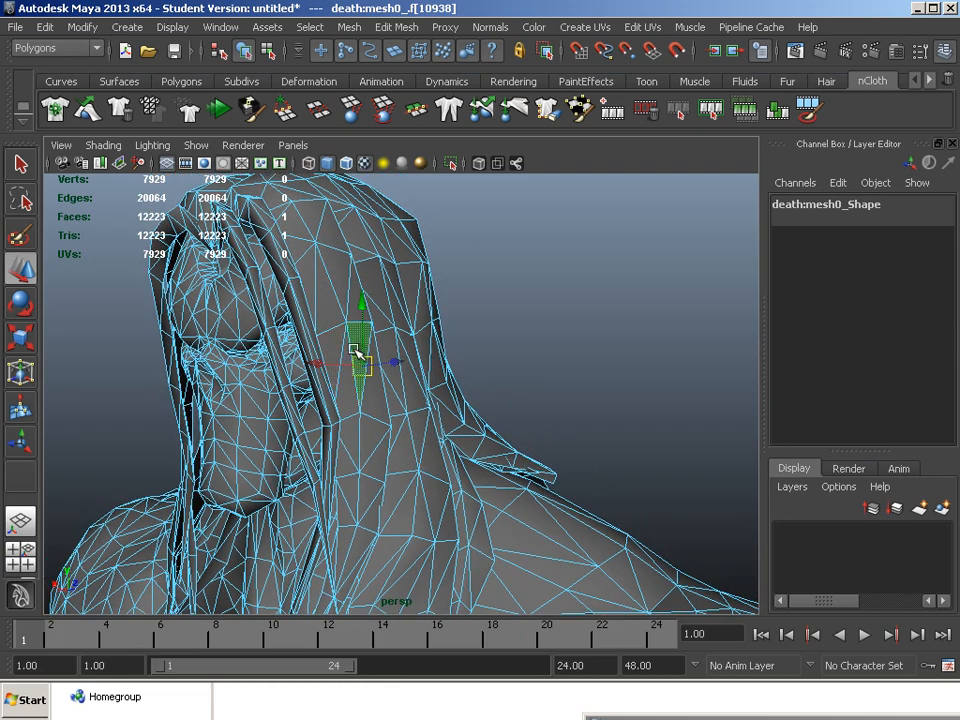
Step: Select the connected faces of two separate side hair strands in turn and move each strand clear behind the reference character's head
{"action": "left_click", "coordinate": [327, 285]}
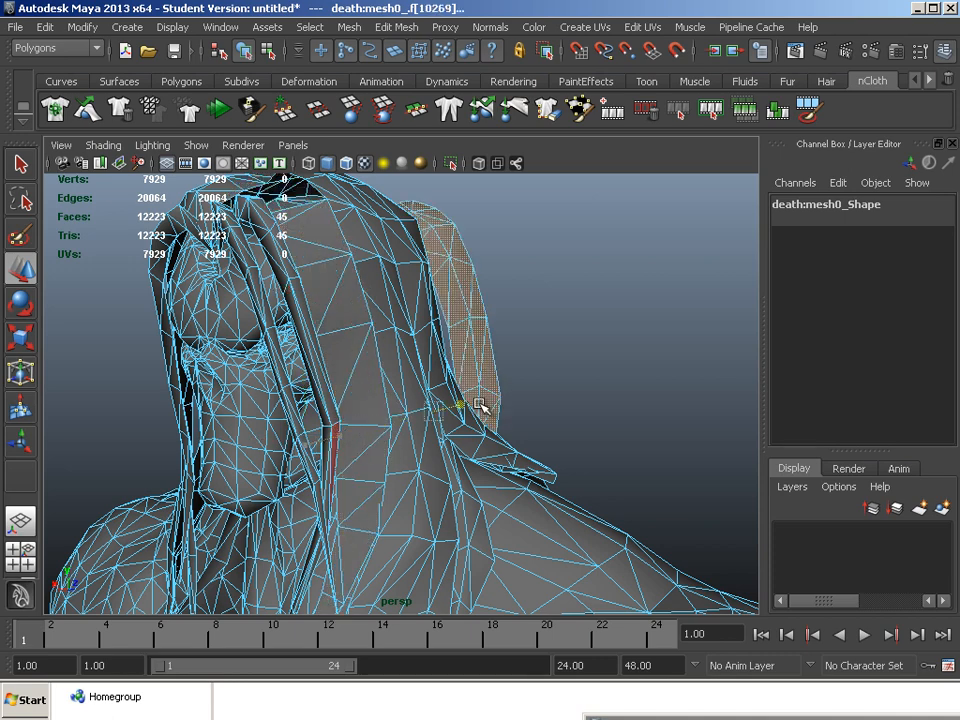
{"action": "left_click_drag", "start_coordinate": [480, 405], "coordinate": [611, 369]}
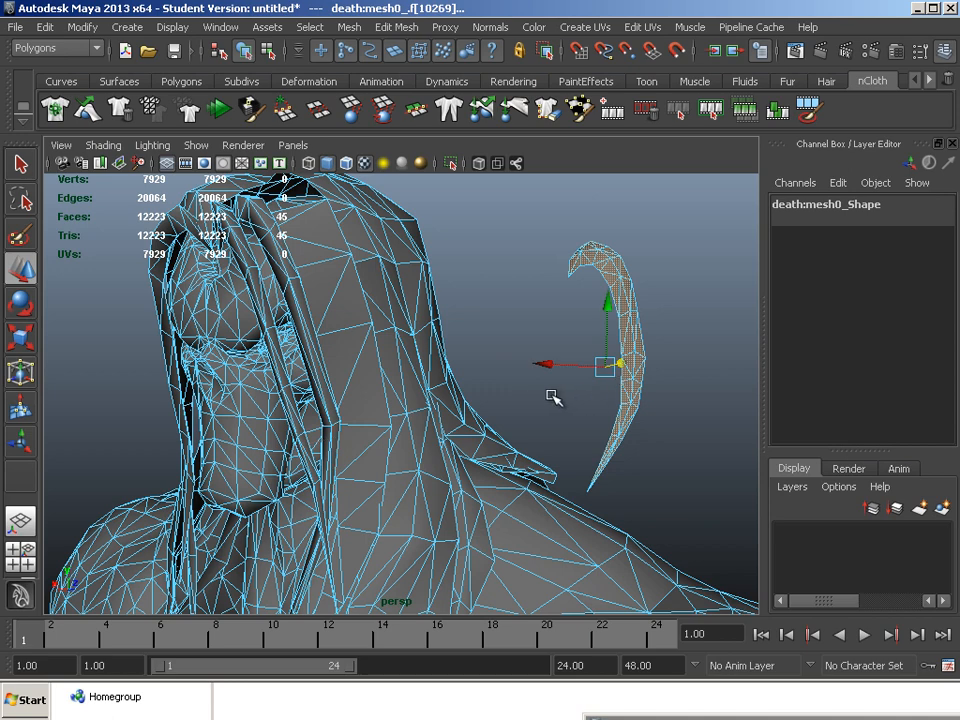
{"action": "left_click", "coordinate": [313, 347]}
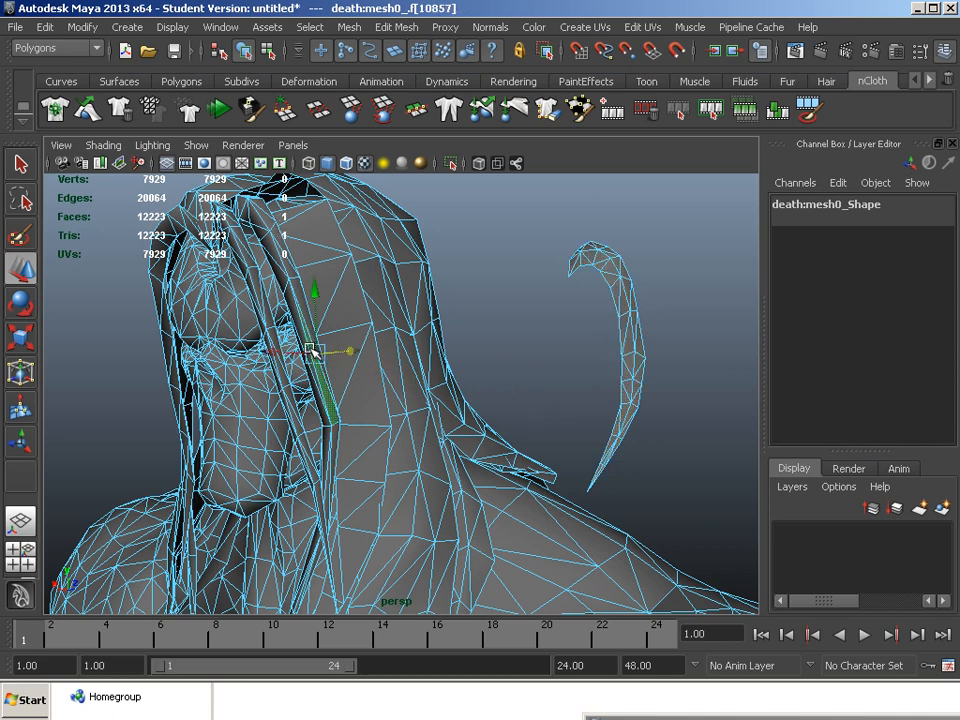
{"action": "double_click", "coordinate": [322, 448]}
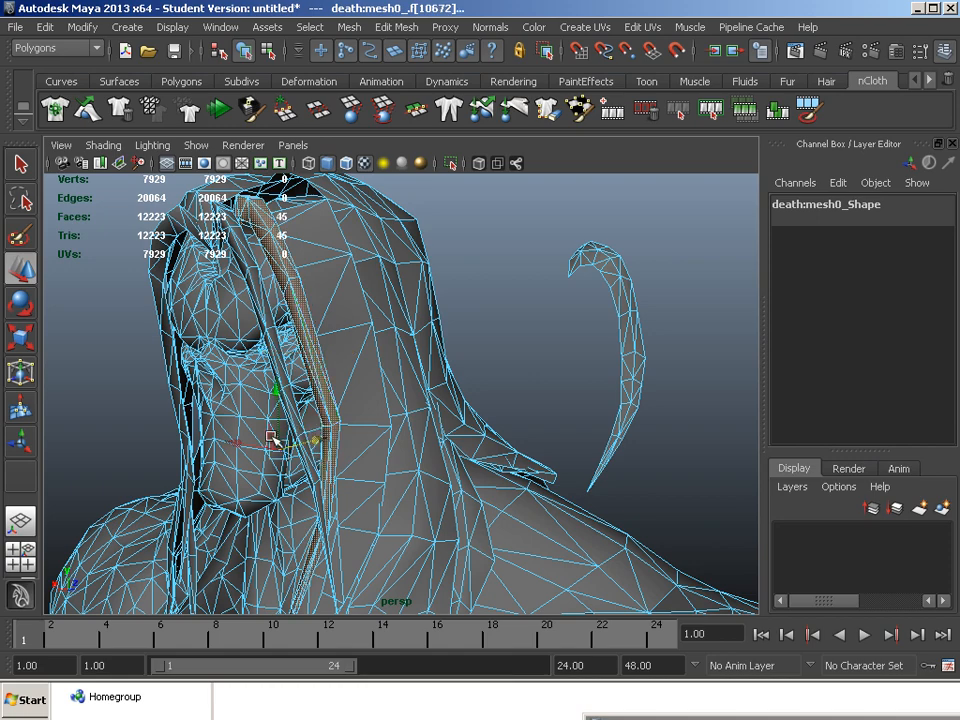
{"action": "left_click_drag", "start_coordinate": [312, 443], "coordinate": [506, 429]}
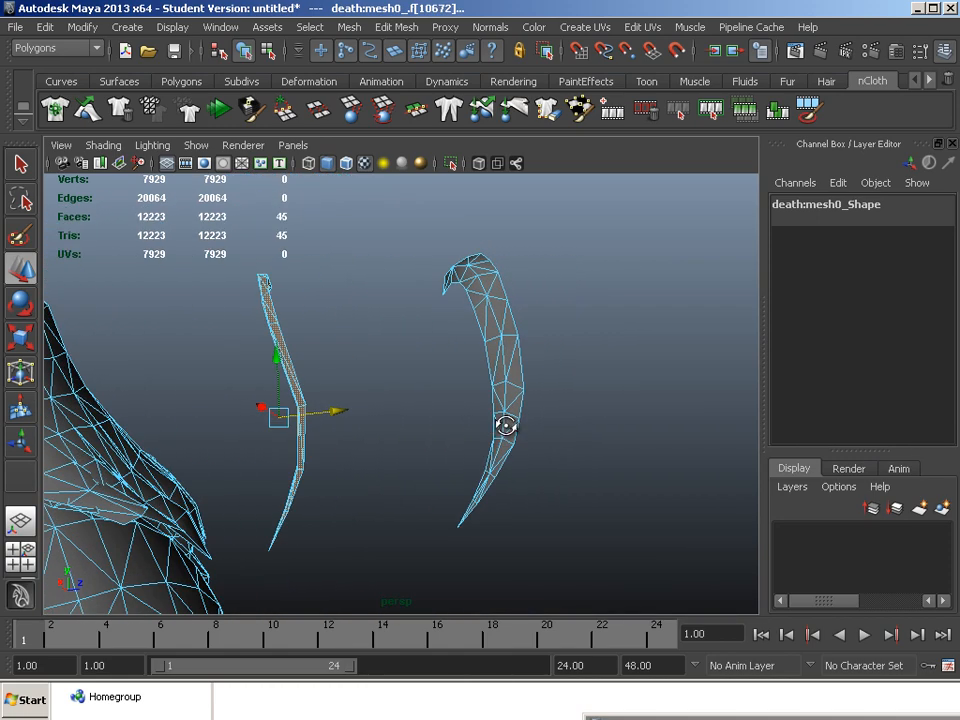
Step: Select one face on the back of the hair, extend the selection to its whole shell, and move that hair piece away from the head
{"action": "middle_click_drag", "start_coordinate": [385, 404], "coordinate": [454, 403], "text": "alt"}
{"action": "right_click_drag", "start_coordinate": [454, 403], "coordinate": [306, 418], "text": "alt"}
{"action": "middle_click_drag", "start_coordinate": [306, 418], "coordinate": [383, 410], "text": "alt"}
{"action": "left_click_drag", "start_coordinate": [383, 410], "coordinate": [339, 418], "text": "alt"}
{"action": "right_click_drag", "start_coordinate": [339, 418], "coordinate": [366, 431], "text": "alt"}
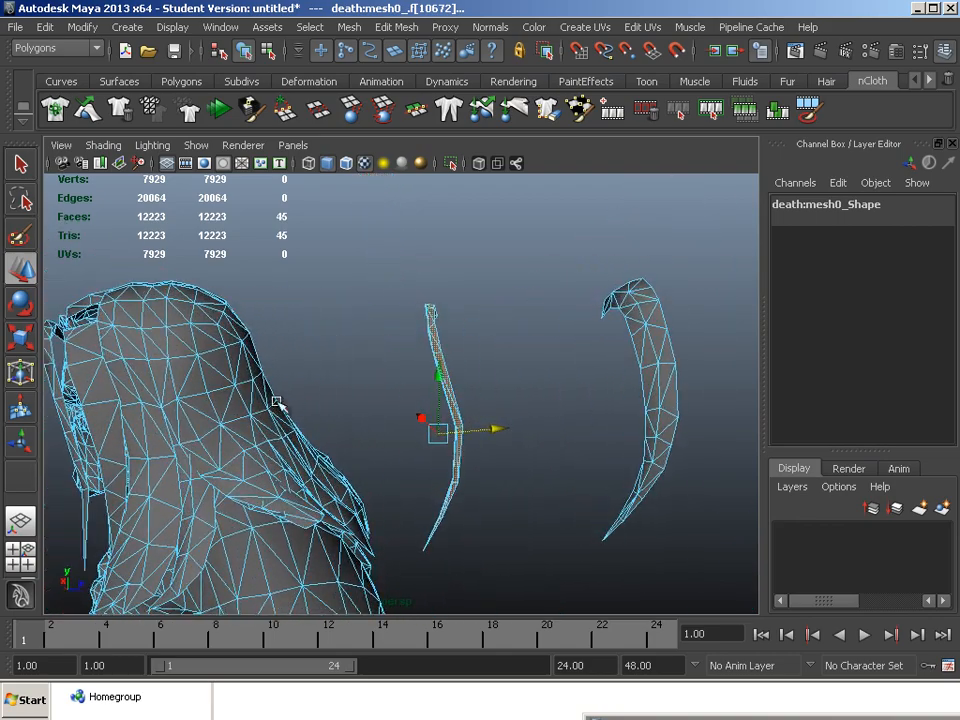
{"action": "left_click", "coordinate": [270, 400]}
{"action": "right_click_drag", "start_coordinate": [235, 358], "coordinate": [304, 347]}
{"action": "left_click", "coordinate": [251, 366]}
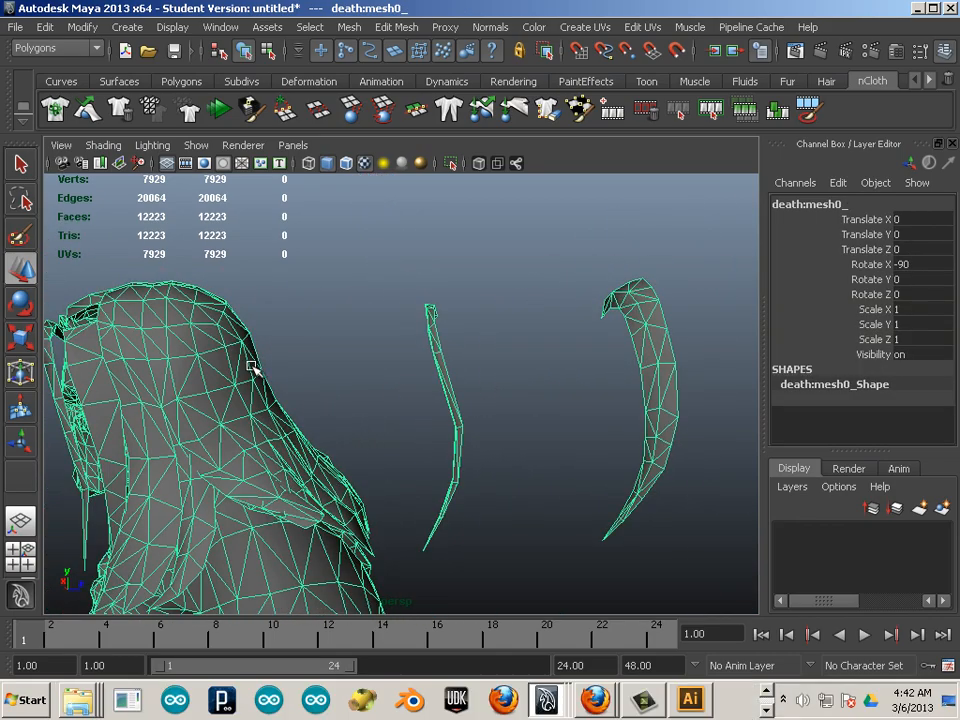
{"action": "right_click_drag", "start_coordinate": [251, 402], "coordinate": [252, 436]}
{"action": "left_click", "coordinate": [259, 400]}
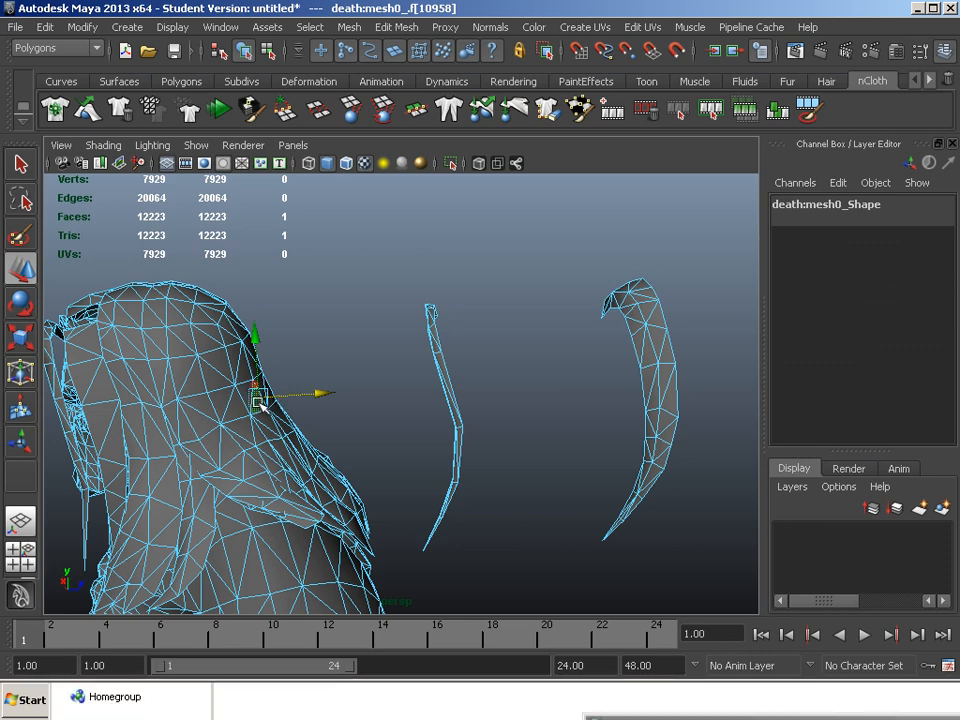
{"action": "right_click_drag", "start_coordinate": [266, 502], "coordinate": [293, 484], "text": "ctrl"}
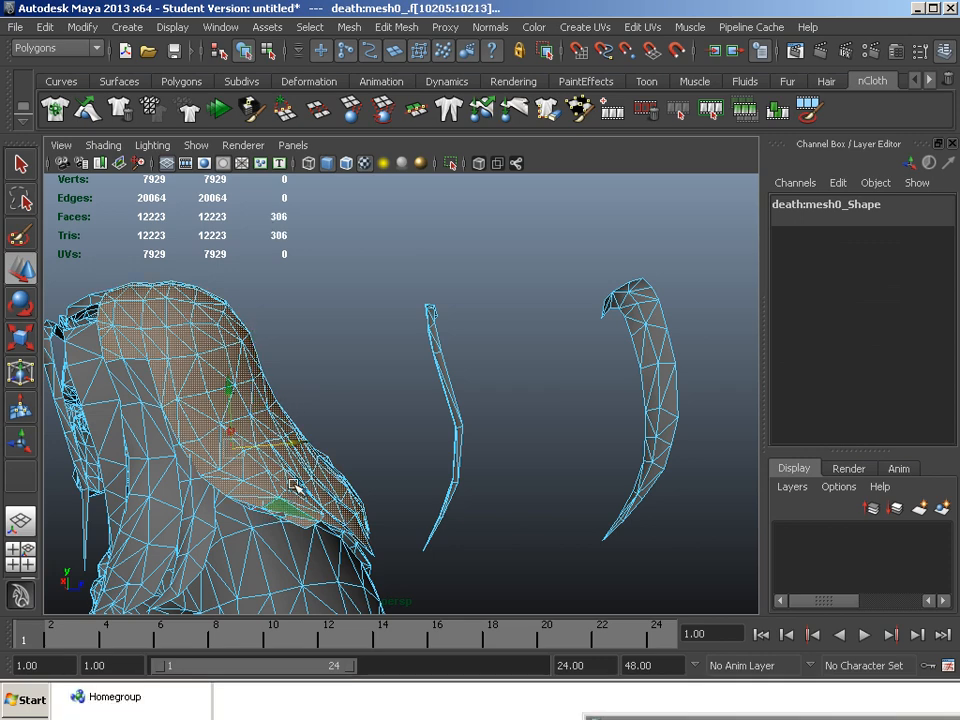
{"action": "left_click_drag", "start_coordinate": [291, 440], "coordinate": [519, 495]}
Step: Examine the separated hair pieces beside the reference character's head, in wireframe and plain shading, from the back and side
{"action": "left_click_drag", "start_coordinate": [629, 388], "coordinate": [610, 410]}
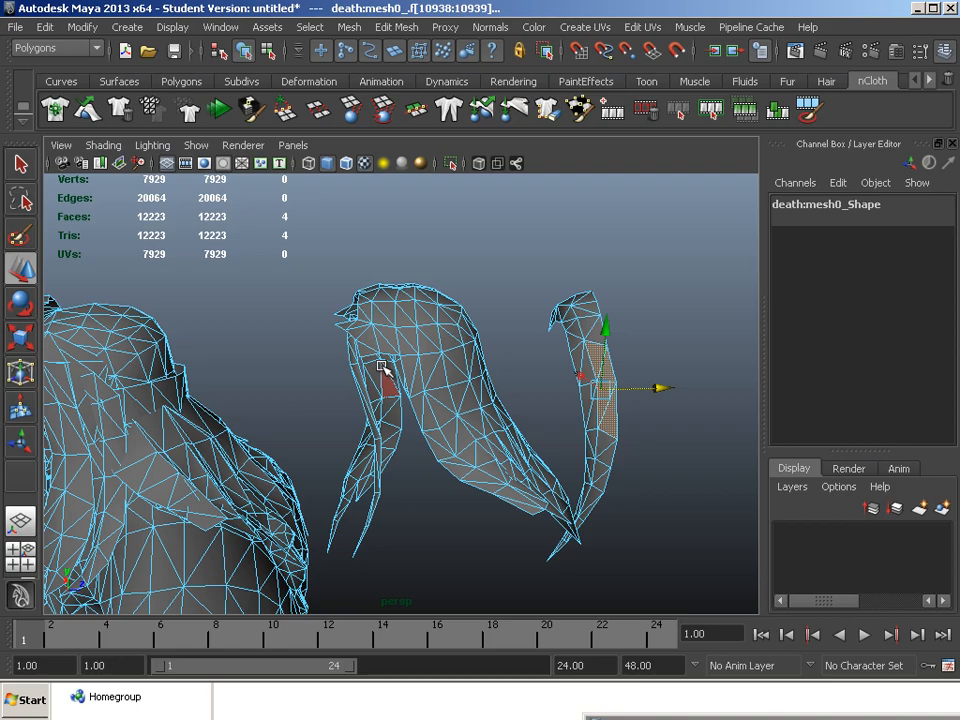
{"action": "left_click", "coordinate": [408, 516]}
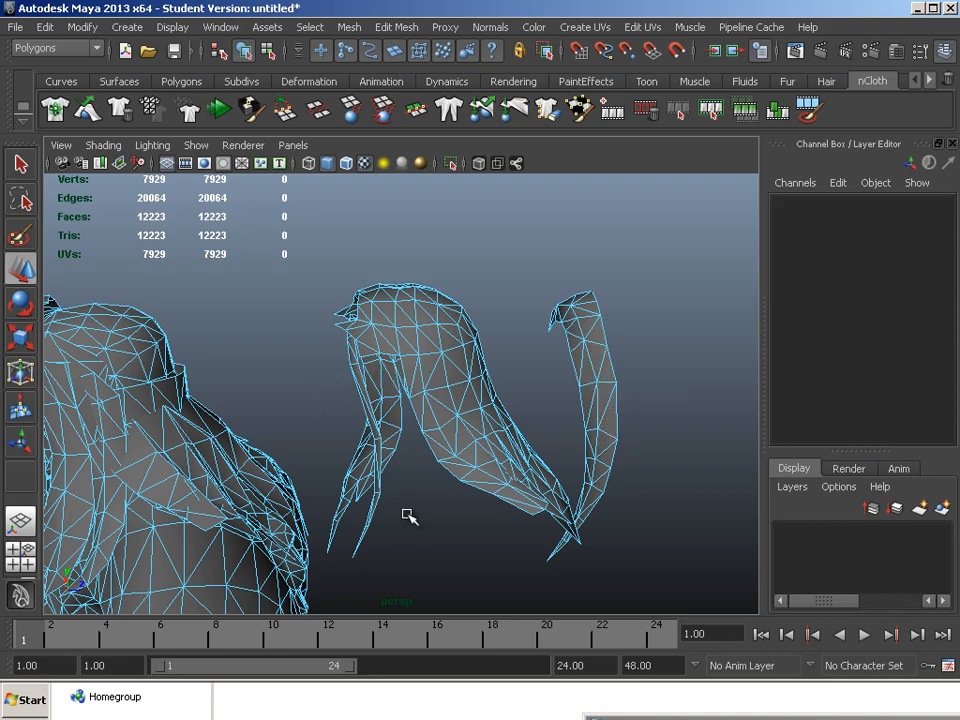
{"action": "left_click_drag", "start_coordinate": [440, 519], "coordinate": [403, 487], "text": "alt"}
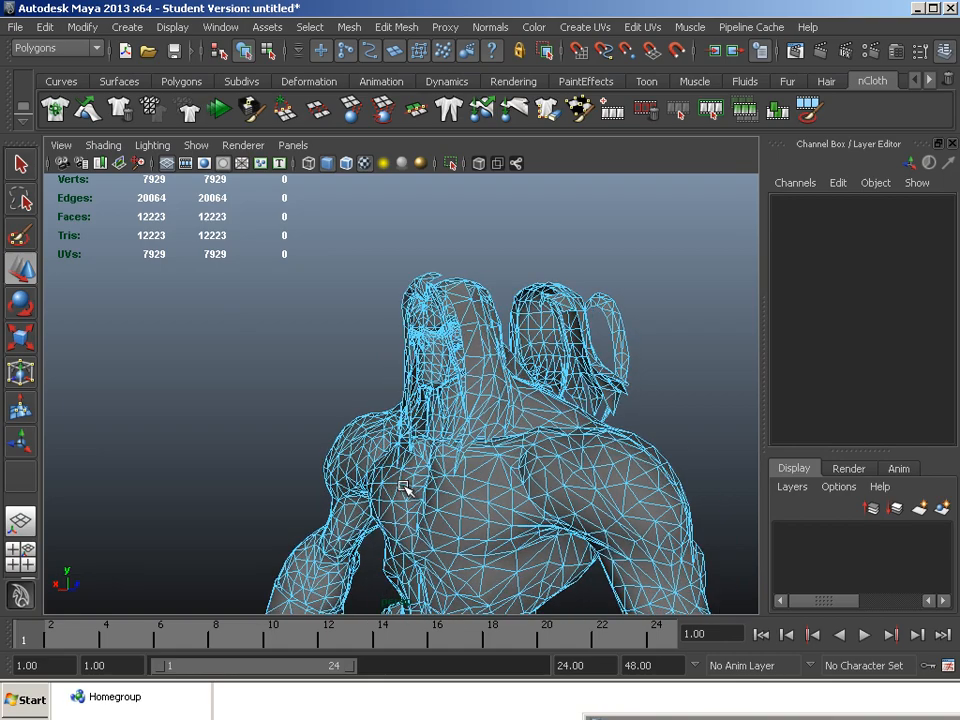
{"action": "left_click_drag", "start_coordinate": [397, 370], "coordinate": [416, 362], "text": "alt"}
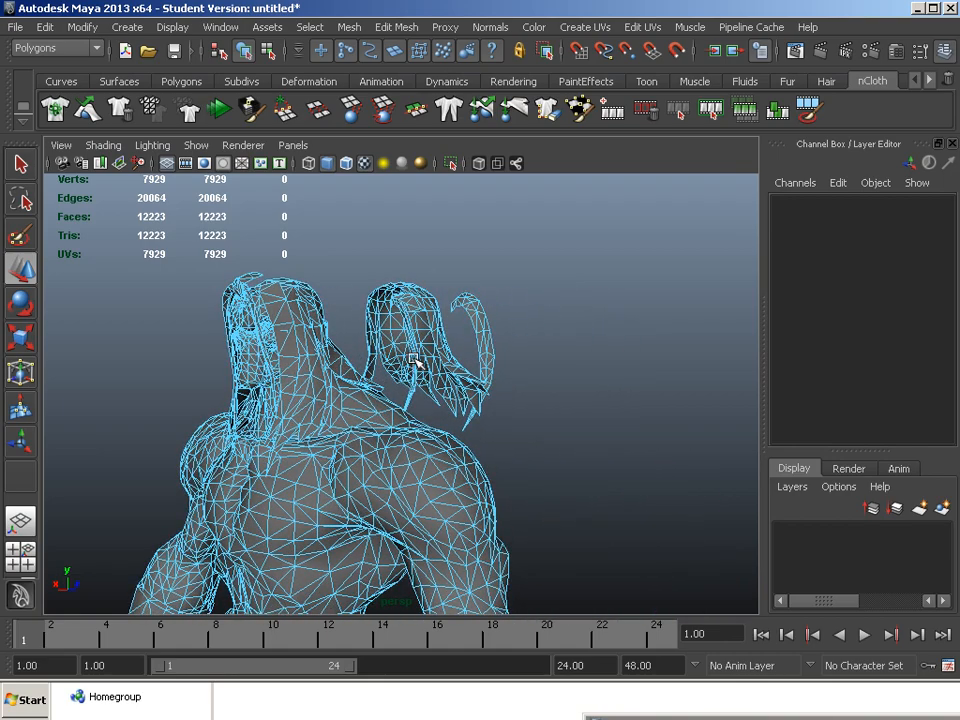
{"action": "left_click", "coordinate": [460, 330]}
{"action": "left_click", "coordinate": [459, 328]}
{"action": "right_click_drag", "start_coordinate": [538, 431], "coordinate": [585, 488], "text": "alt"}
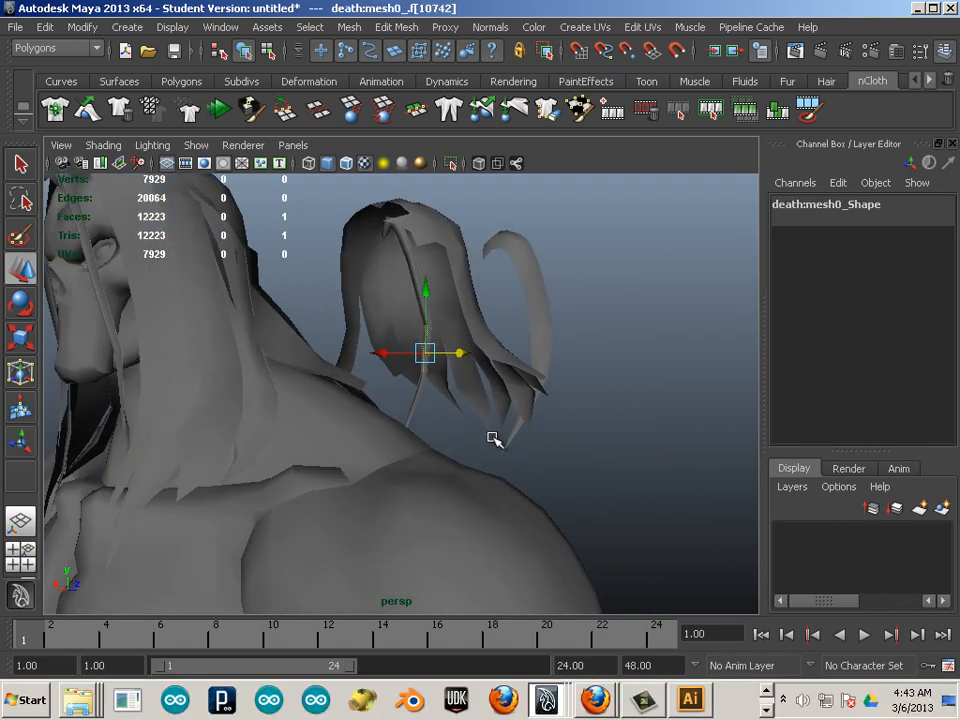
{"action": "middle_click_drag", "start_coordinate": [477, 426], "coordinate": [490, 505], "text": "alt"}
{"action": "left_click", "coordinate": [190, 379]}
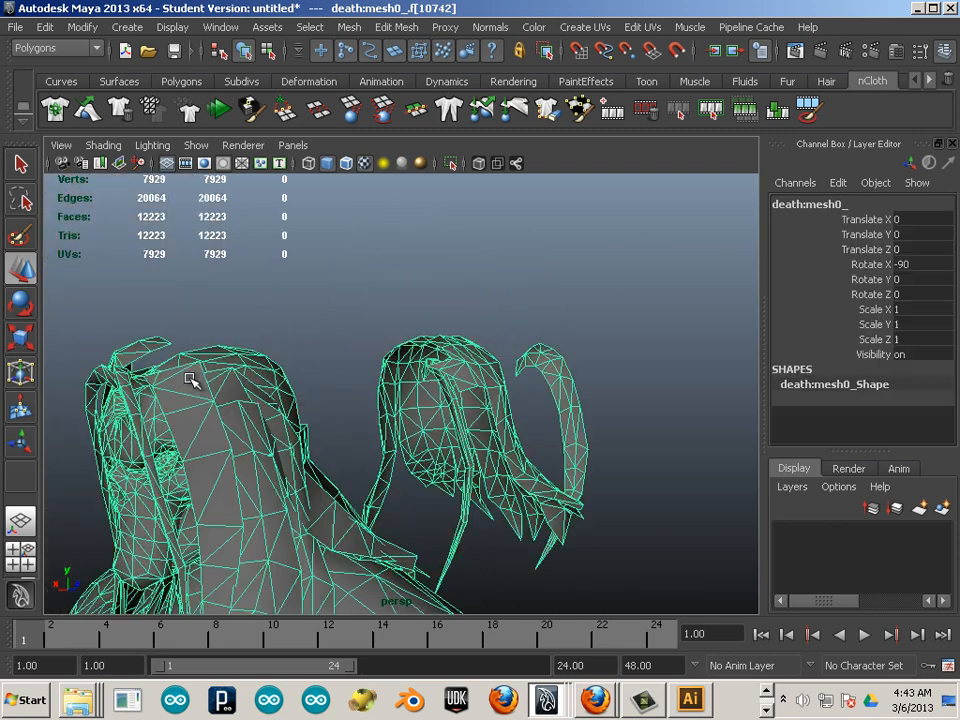
{"action": "left_click", "coordinate": [268, 289]}
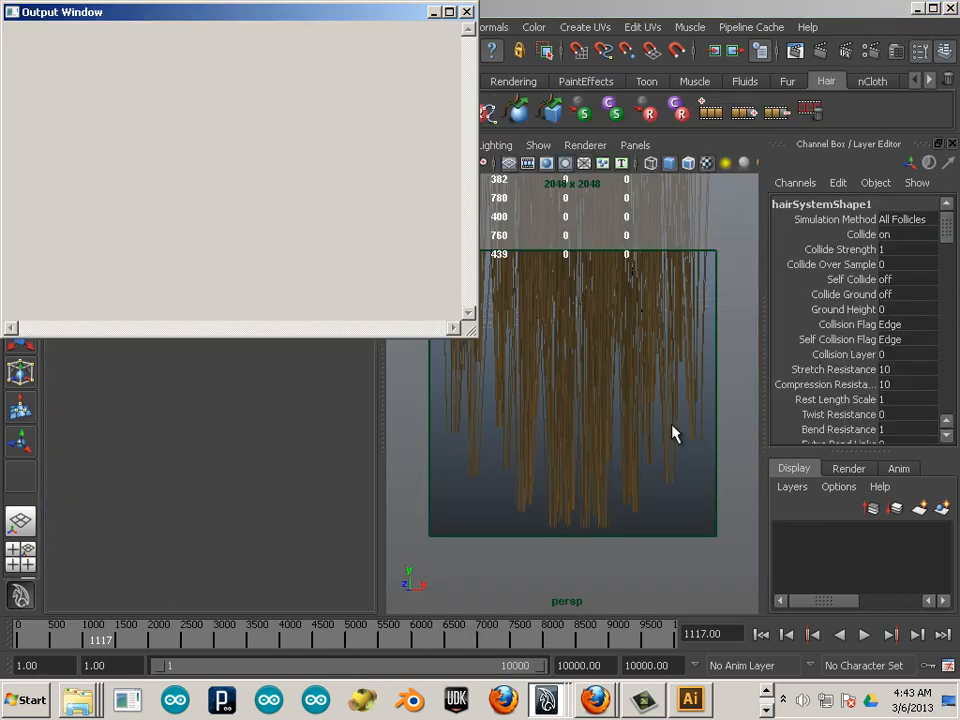
Step: Close the Output Window, return to the Jade.mb scene, and examine the textured hair strands around the character's head from the side
{"action": "left_click", "coordinate": [466, 12]}
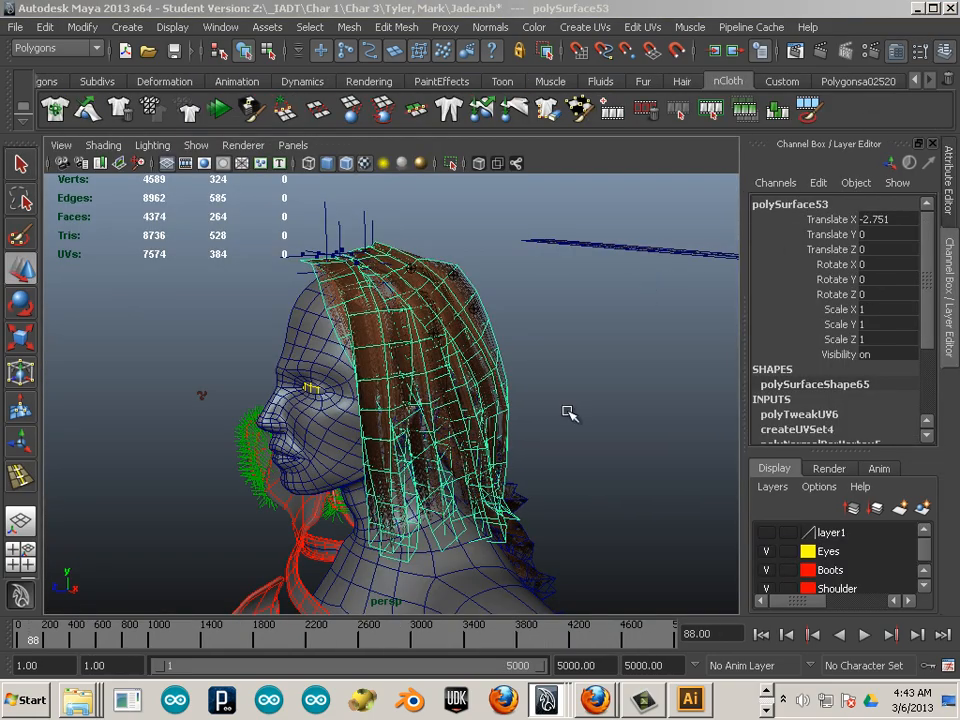
{"action": "left_click", "coordinate": [584, 421]}
{"action": "left_click_drag", "start_coordinate": [584, 421], "coordinate": [583, 379], "text": "alt"}
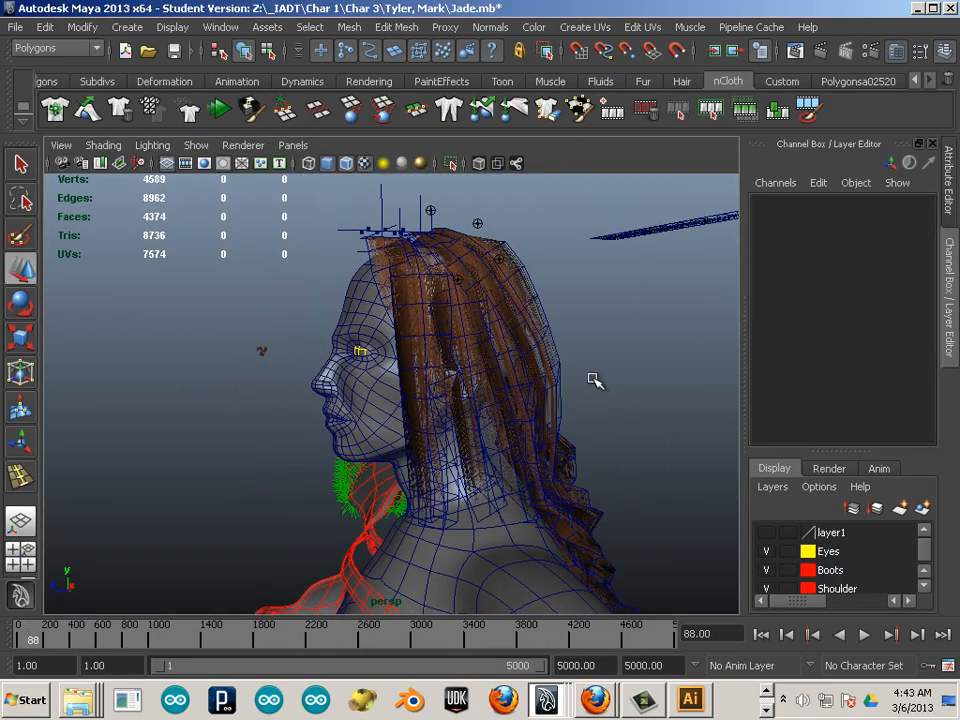
{"action": "middle_click_drag", "start_coordinate": [594, 381], "coordinate": [569, 392], "text": "alt"}
{"action": "right_click_drag", "start_coordinate": [569, 392], "coordinate": [628, 407], "text": "alt"}
{"action": "middle_click_drag", "start_coordinate": [602, 373], "coordinate": [566, 412], "text": "alt"}
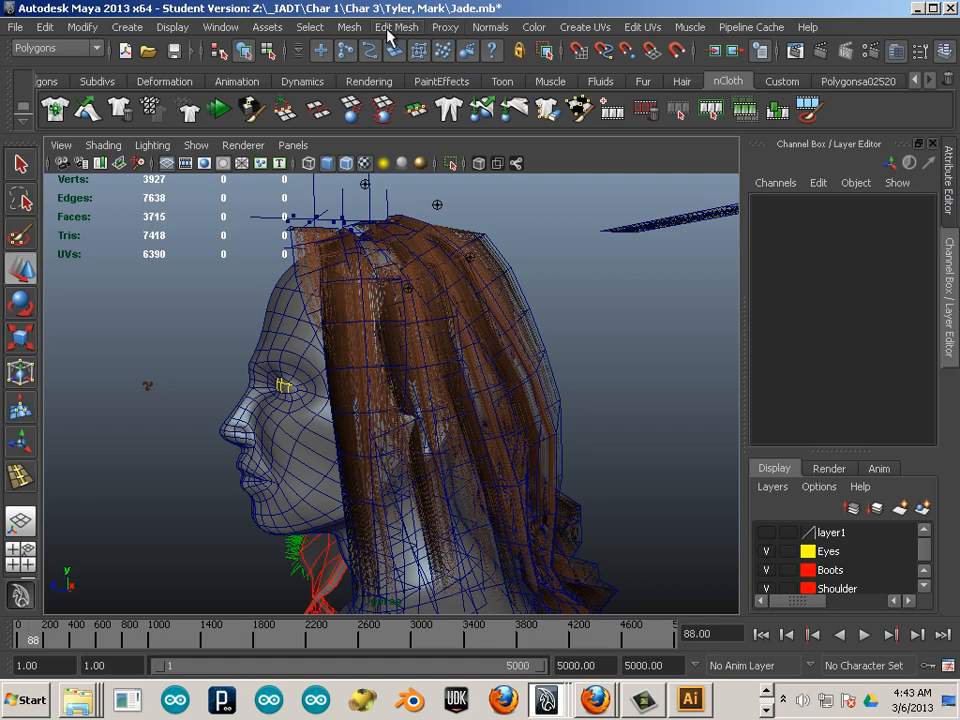
{"action": "left_click_drag", "start_coordinate": [317, 423], "coordinate": [303, 393], "text": "alt"}
{"action": "left_click", "coordinate": [428, 377]}
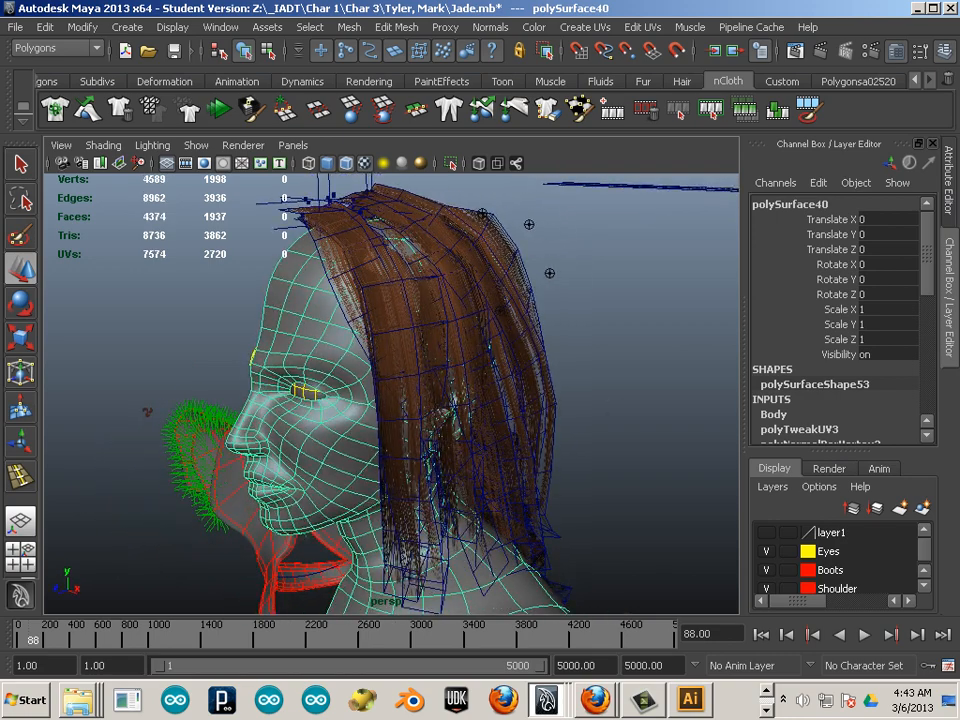